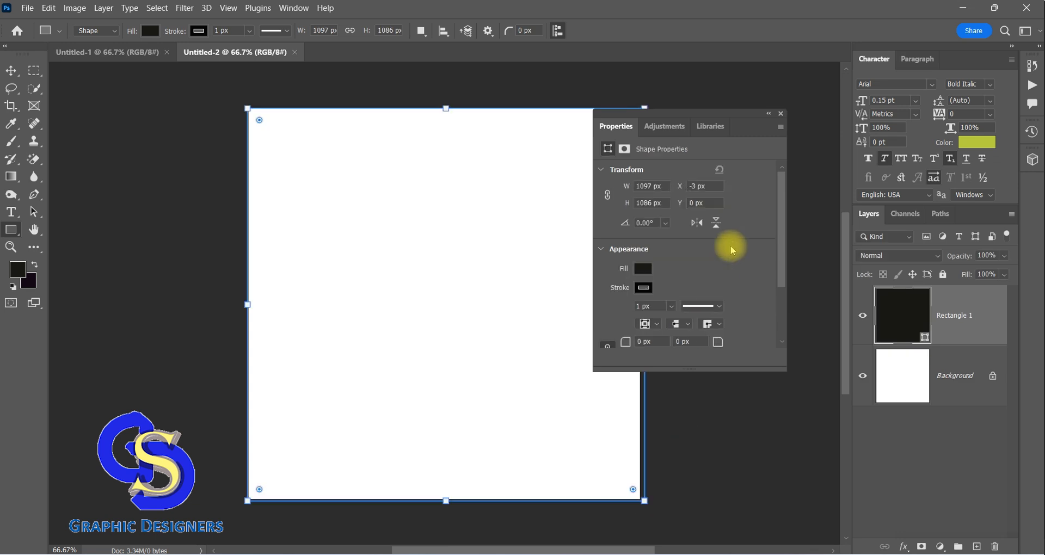
Fill the rectangle with dark green and extend it slightly past the canvas edges to about 1109 × 1116 px
click(646, 268)
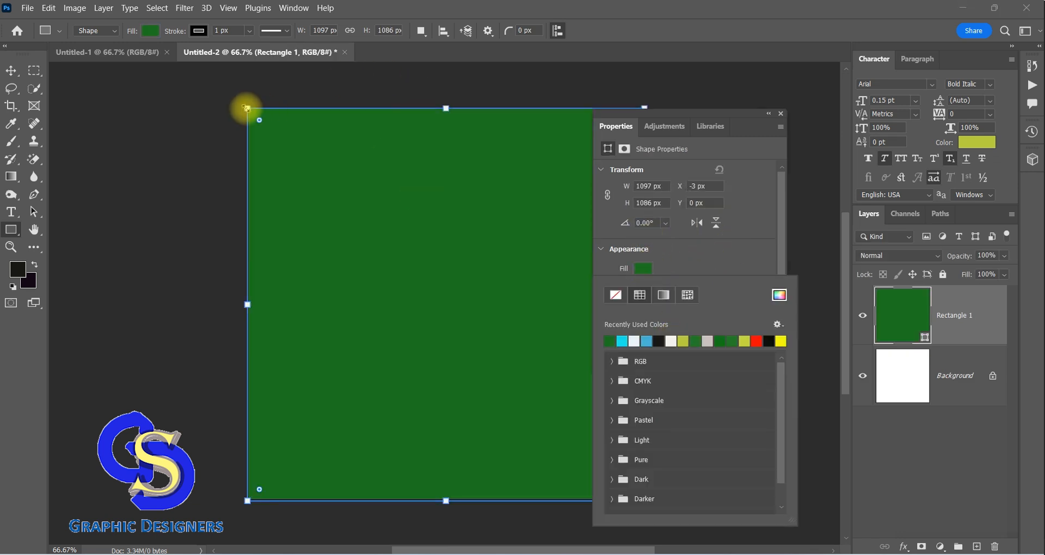
drag(248, 108, 243, 108)
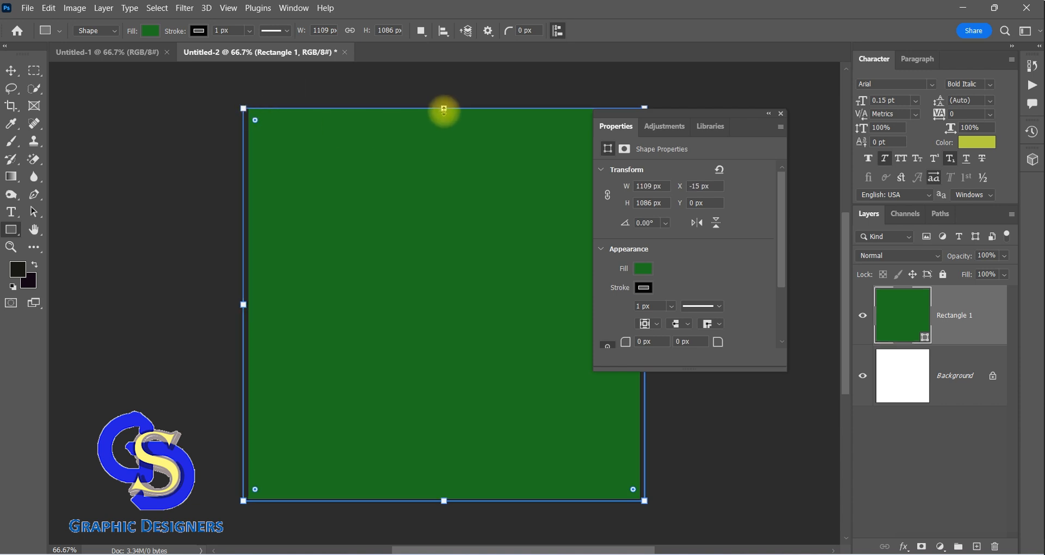
drag(444, 108, 444, 102)
drag(444, 497, 443, 503)
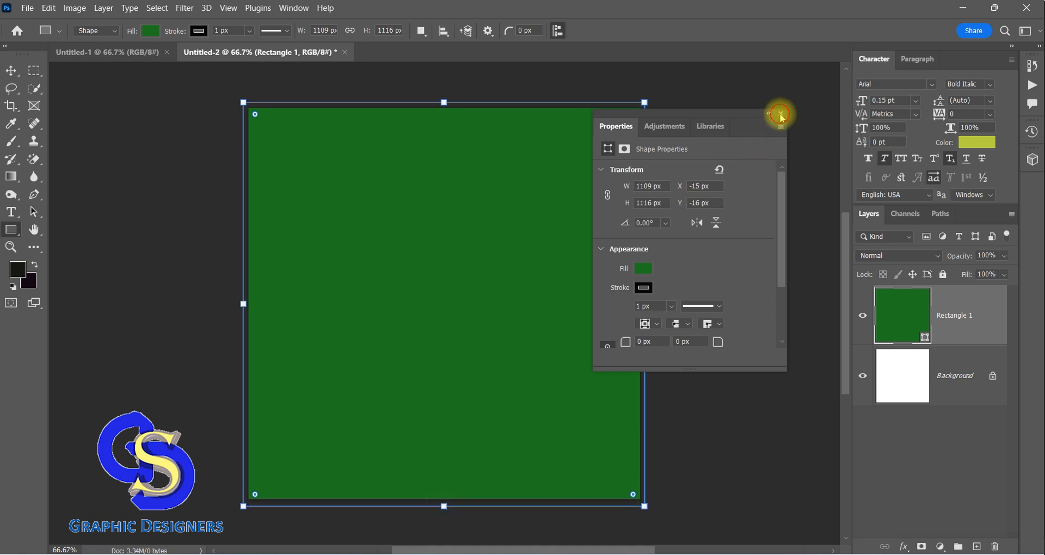
click(781, 115)
click(11, 71)
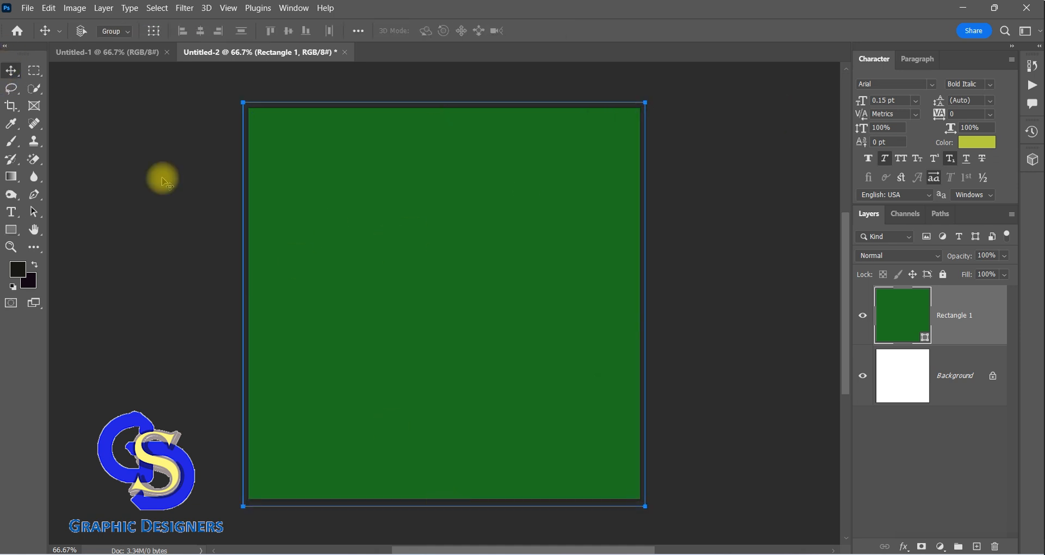
key(F9)
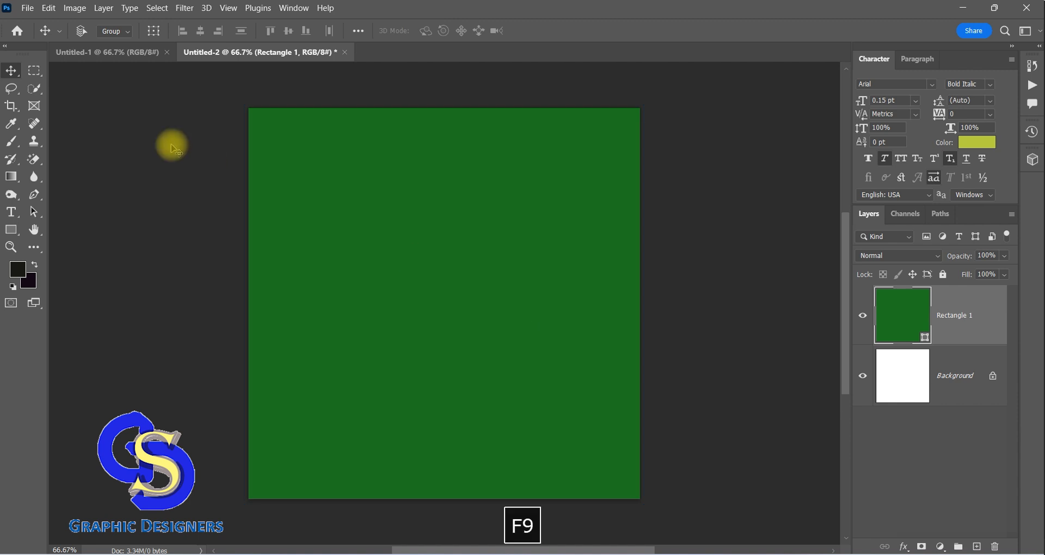
Open the 7up tin image from the 7up poster design folder
click(27, 8)
click(47, 37)
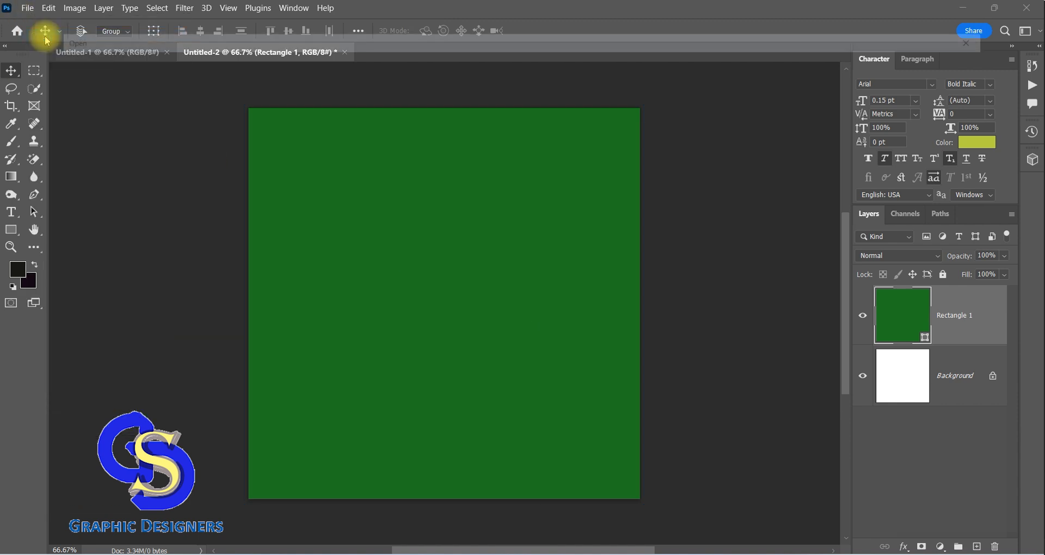
click(240, 124)
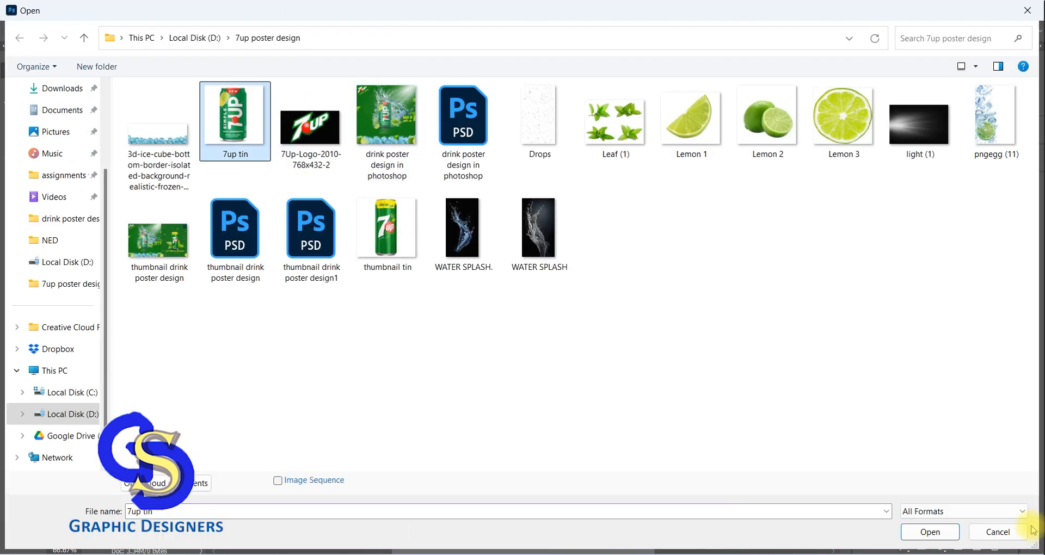
click(949, 530)
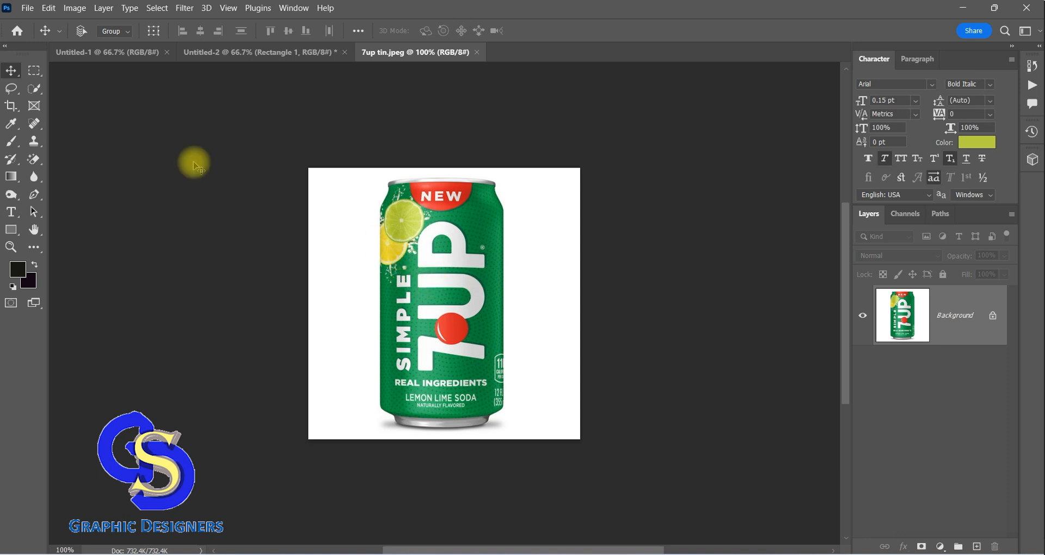
Remove the white background around the can with the Magic Eraser tool at tolerance 32
click(33, 88)
click(11, 72)
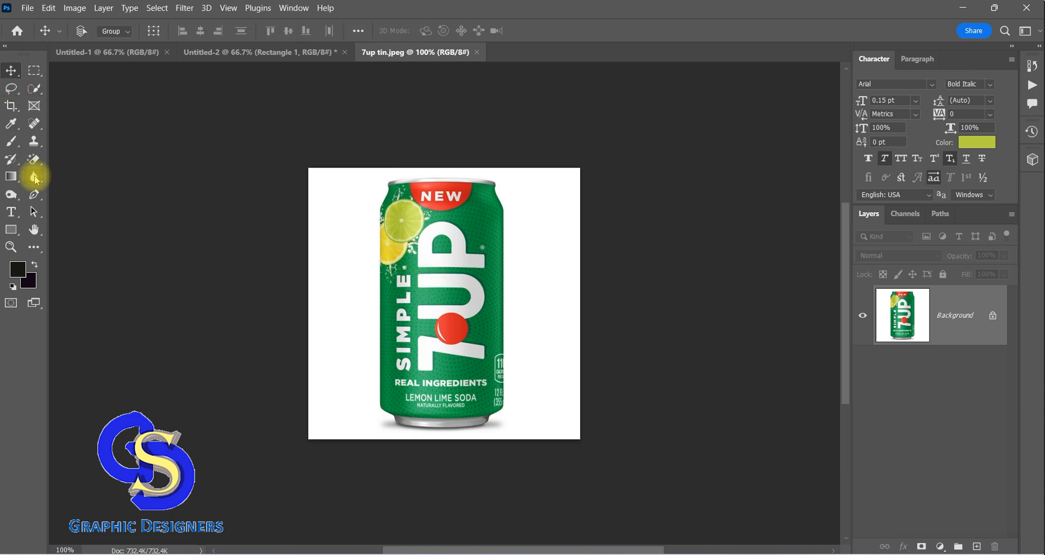
right_click(40, 160)
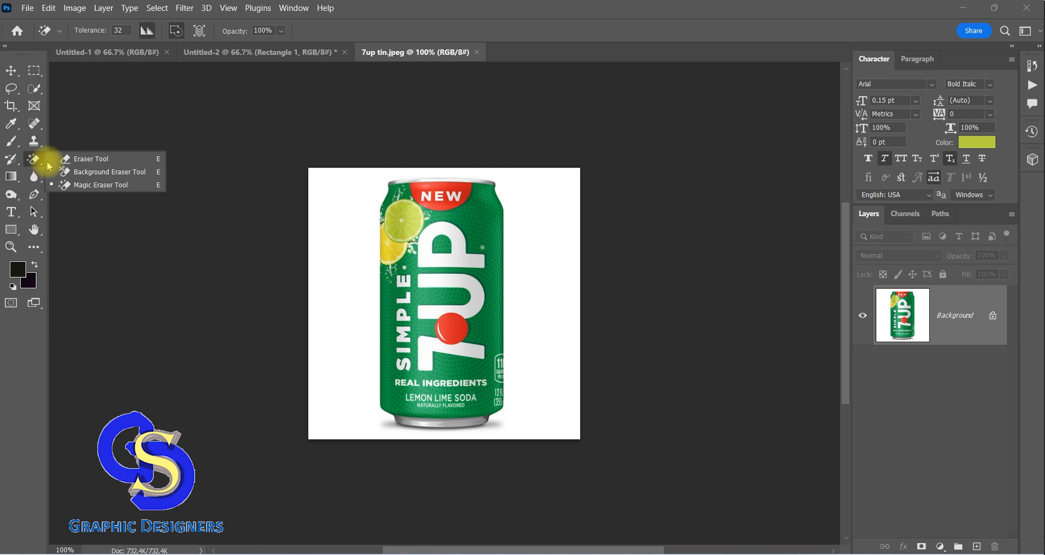
click(93, 185)
click(342, 230)
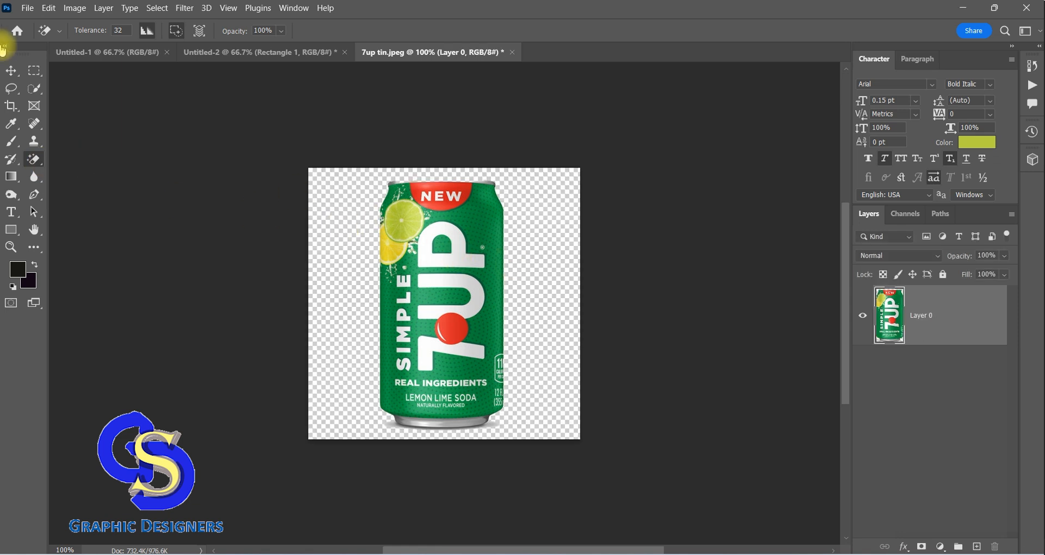
Move the cut-out can into the Untitled-2 document and place it near the centre of the green background
click(11, 71)
drag(442, 306, 268, 60)
drag(398, 280, 431, 270)
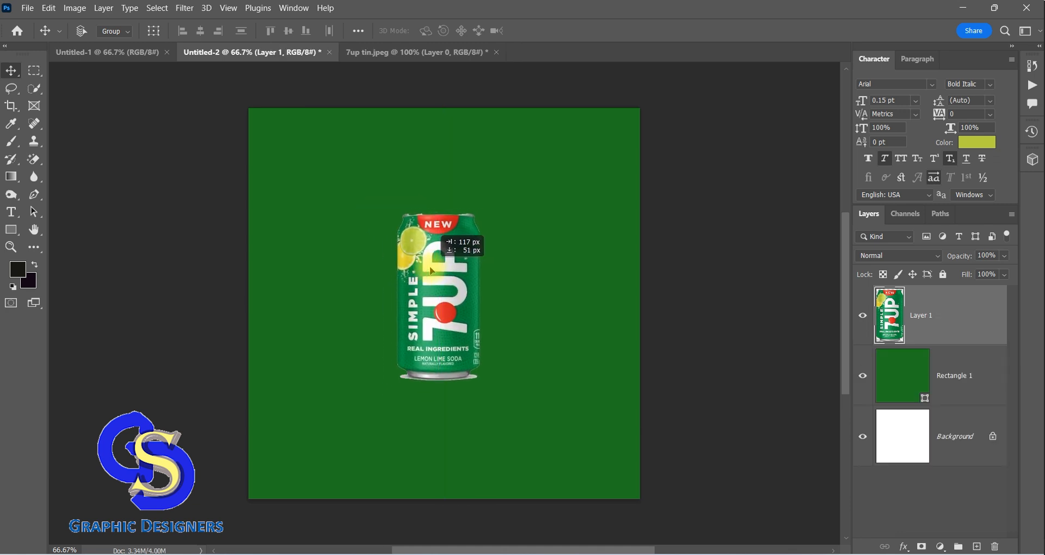
Erase the leftover pale shadow beneath the can with the Magic Eraser tool
click(34, 159)
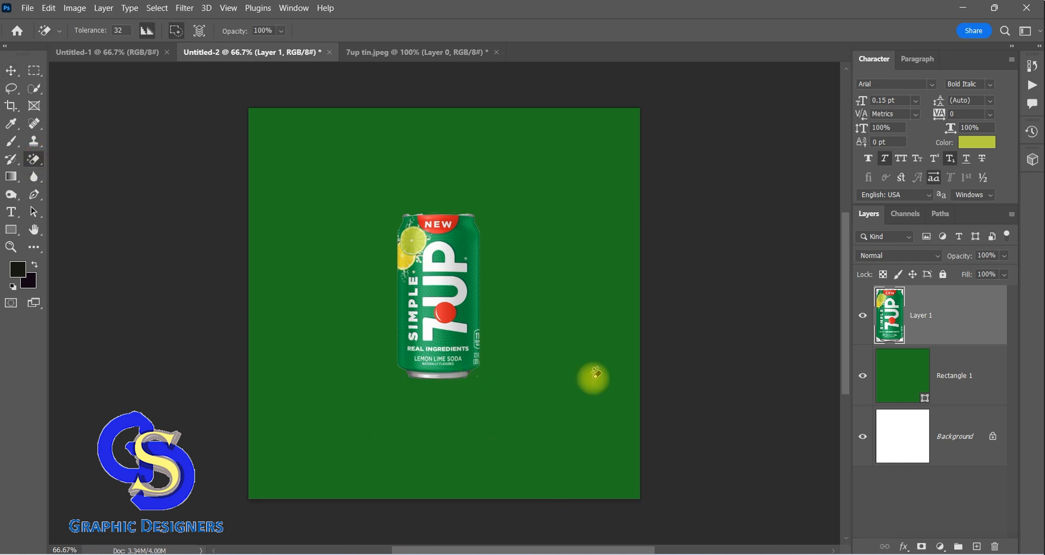
click(11, 70)
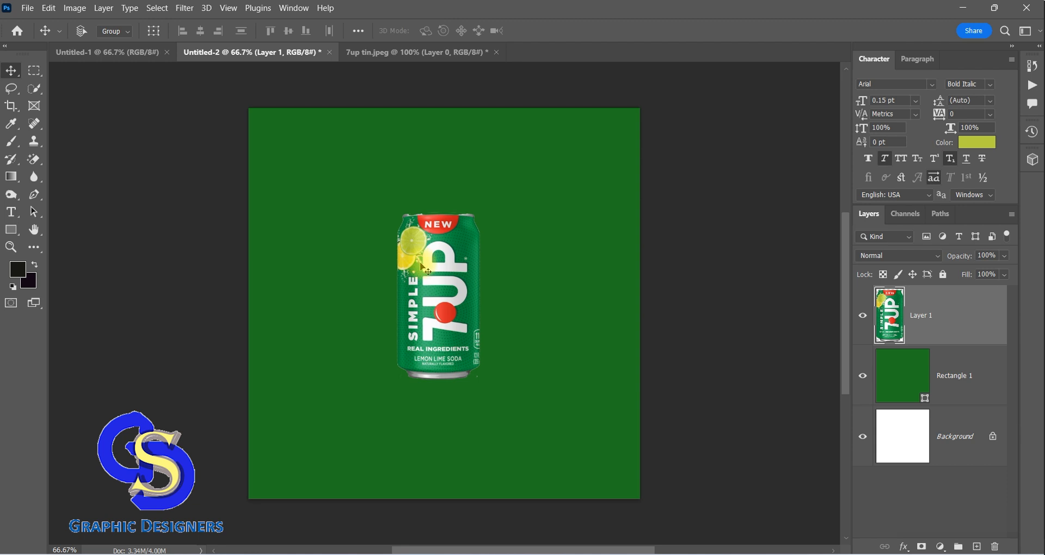
key(F9)
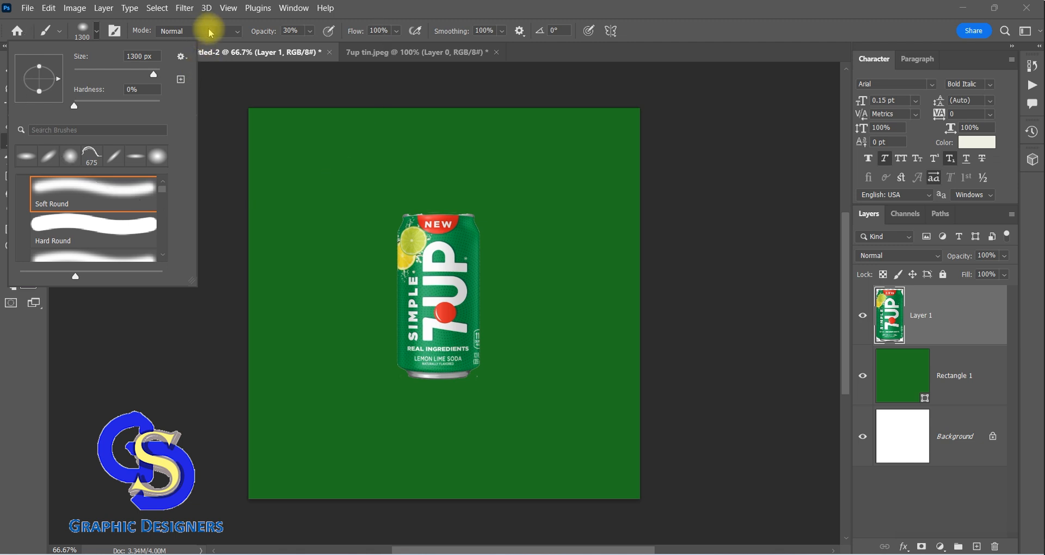
Paint a soft off-white glow centred on the can with the Soft Round brush at 1300 px, 0% hardness and 30% opacity
click(244, 18)
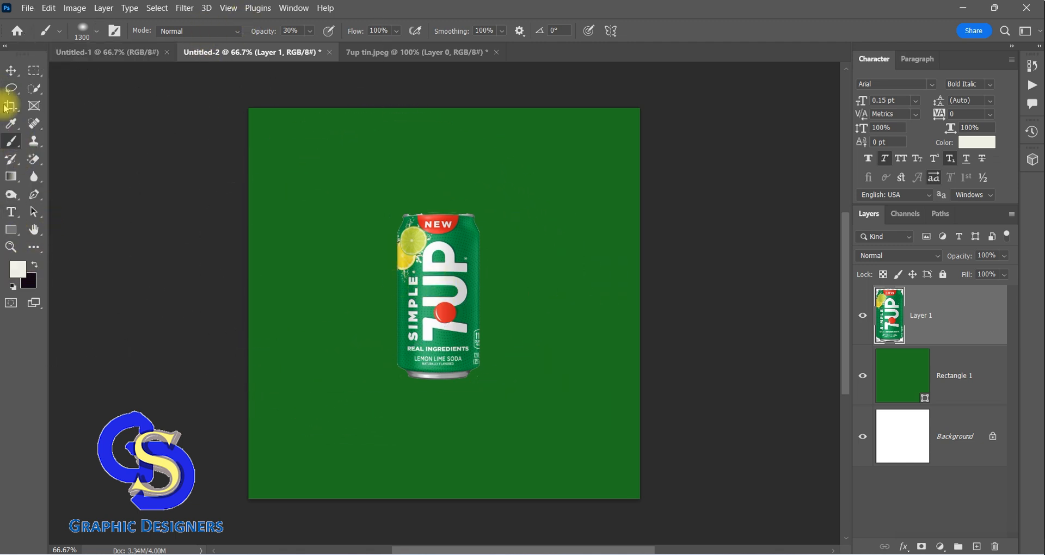
click(96, 34)
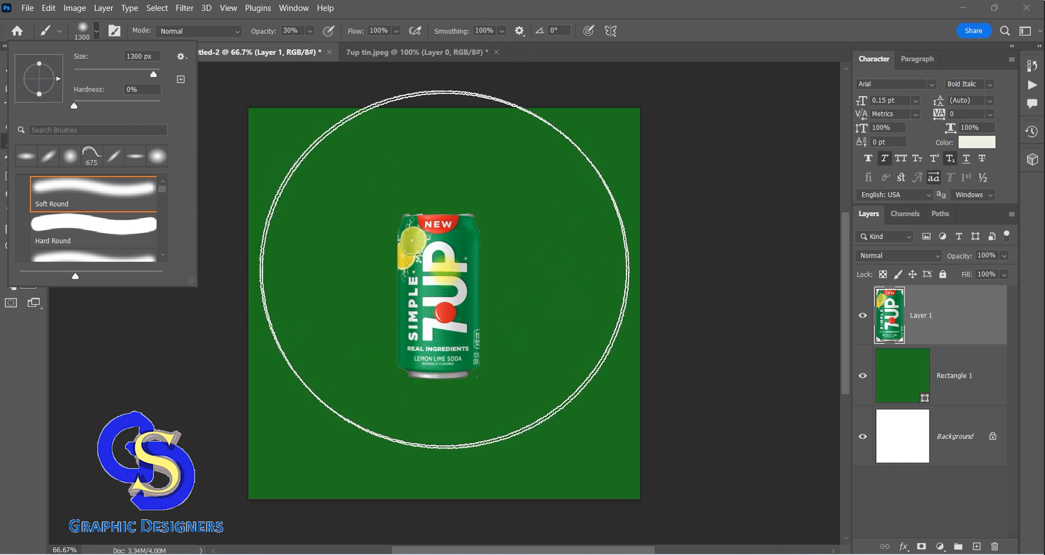
click(442, 296)
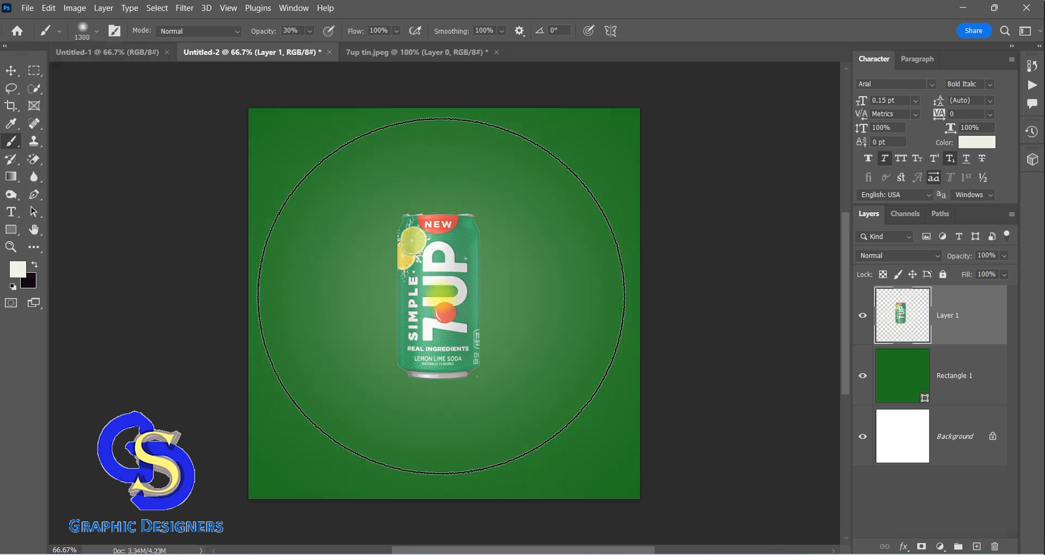
click(442, 295)
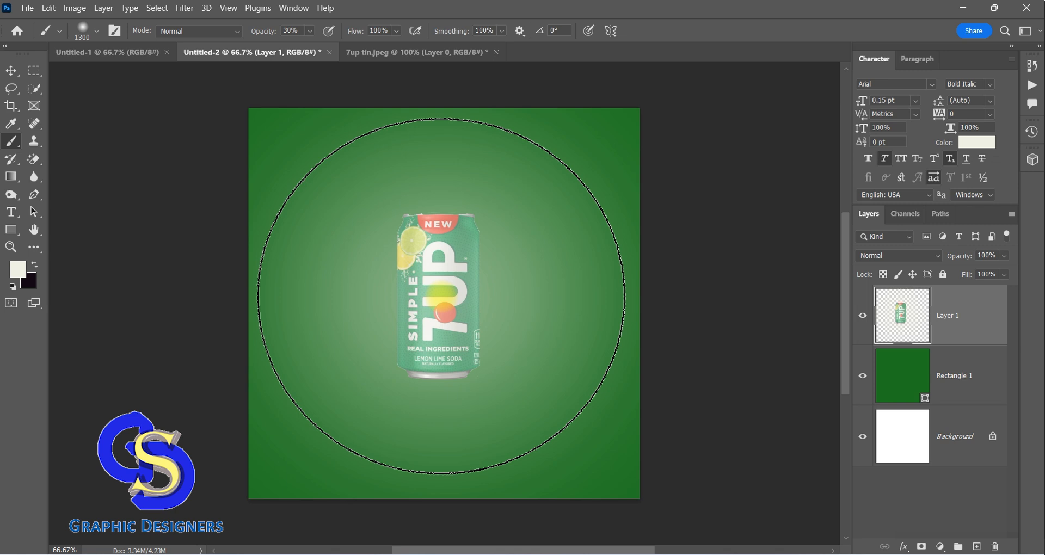
key(F9)
click(439, 302)
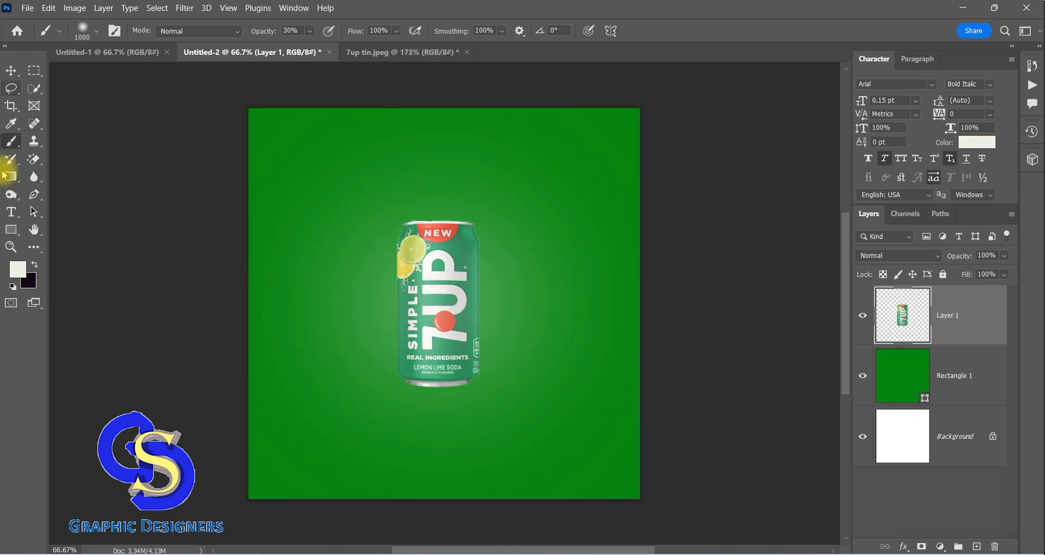
Set the foreground colour to the can's green, 3b9860, sampled from the image
click(18, 268)
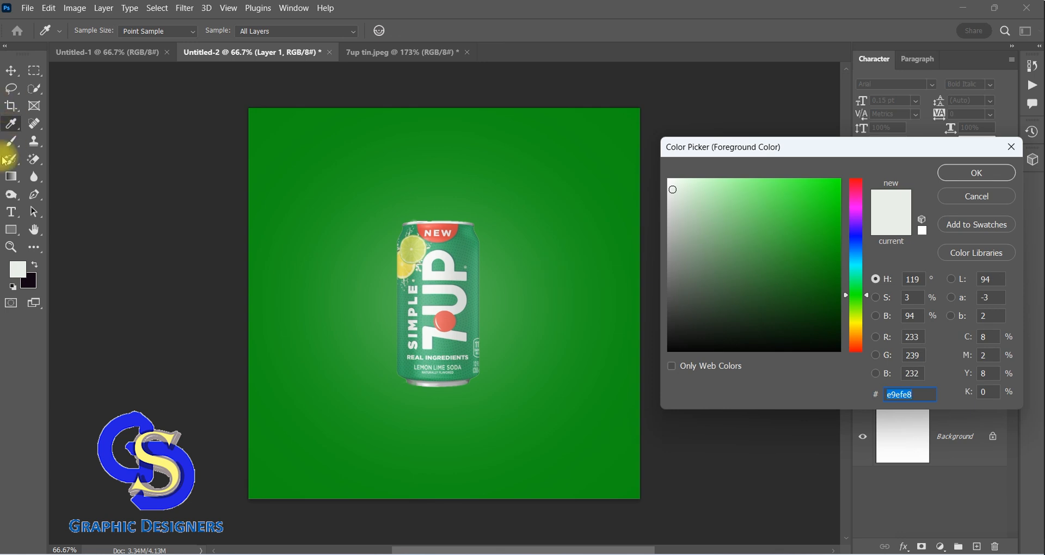
click(457, 249)
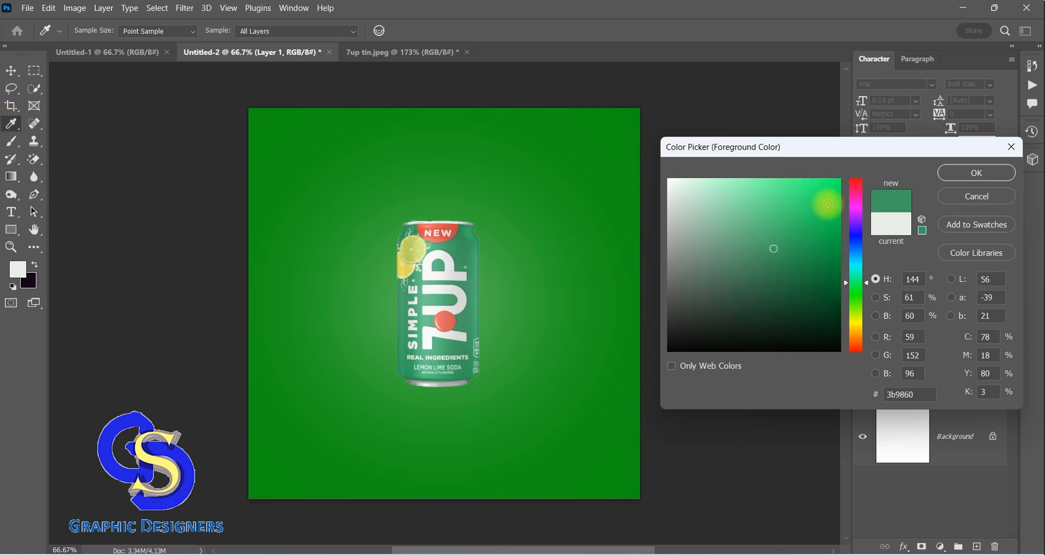
click(977, 172)
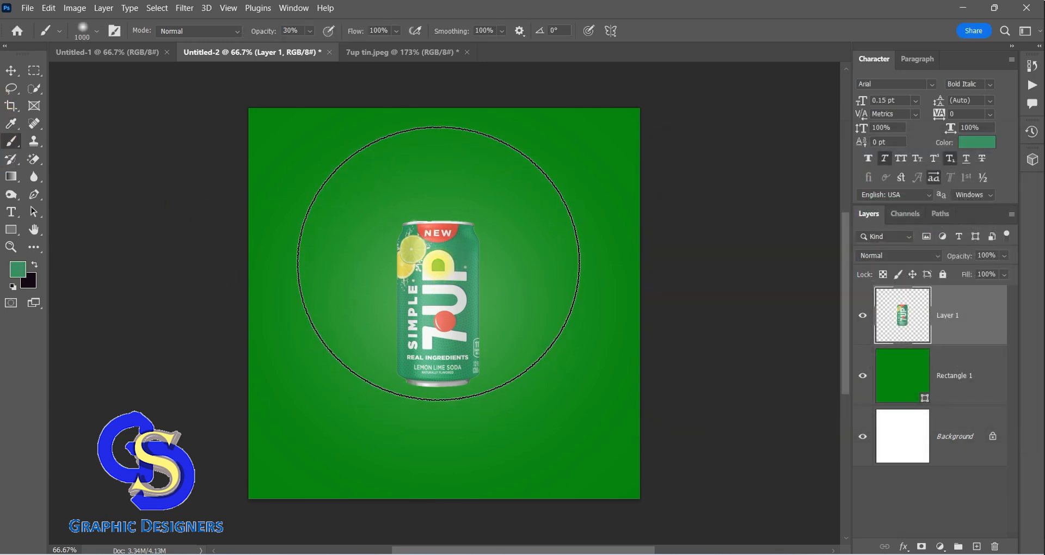
Try a soft green brush dab over the can at 1000 px and 30% opacity
click(442, 297)
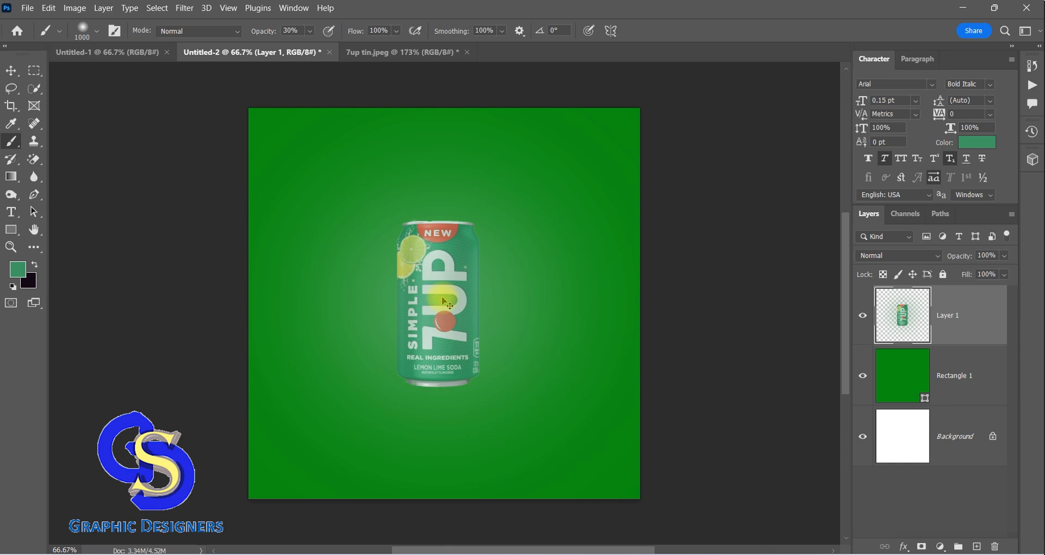
key(ctrl+z)
click(52, 30)
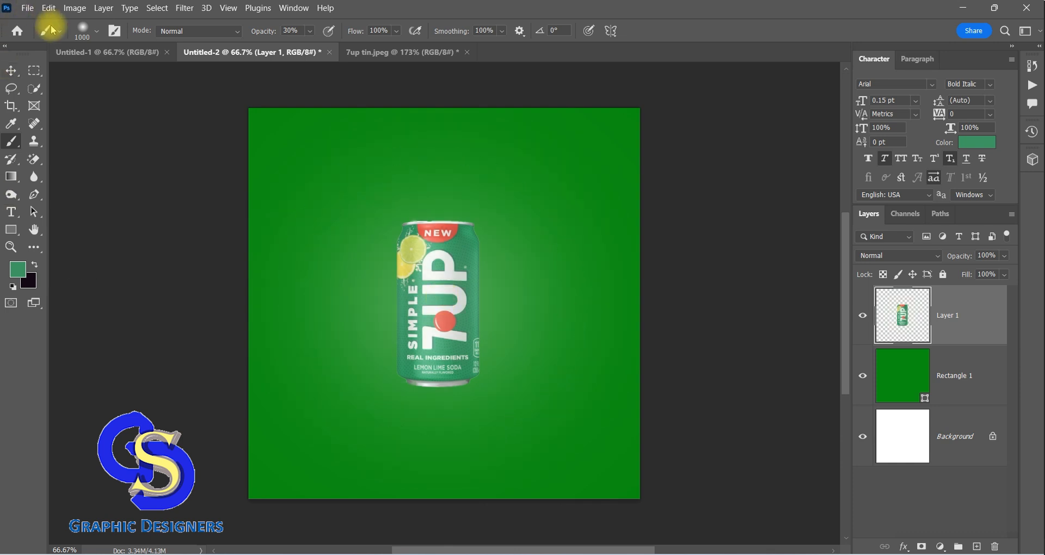
click(10, 71)
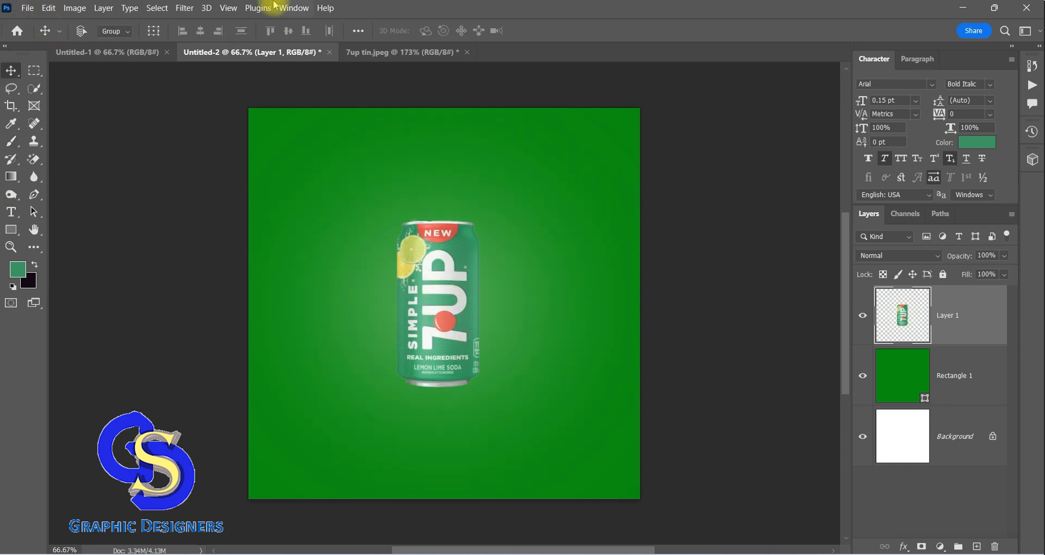
Open the pngegg (11) lime and water splash image and bring it into the Untitled-2 document
click(21, 11)
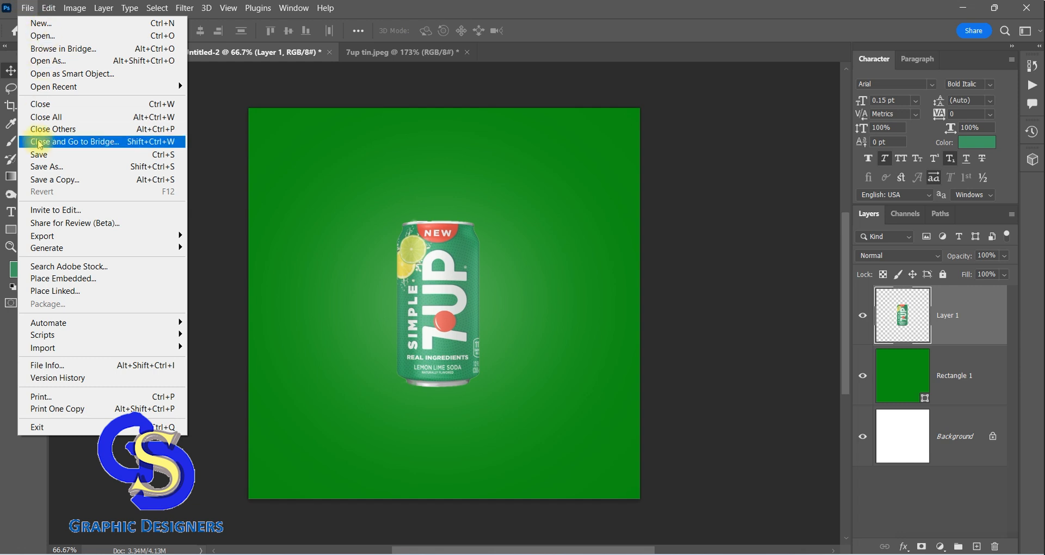
click(53, 38)
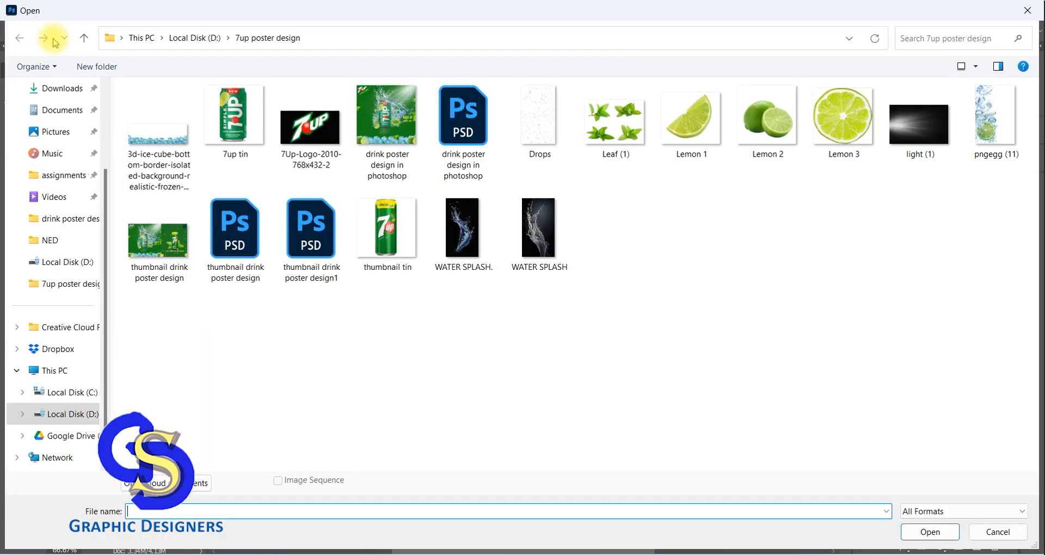
click(988, 119)
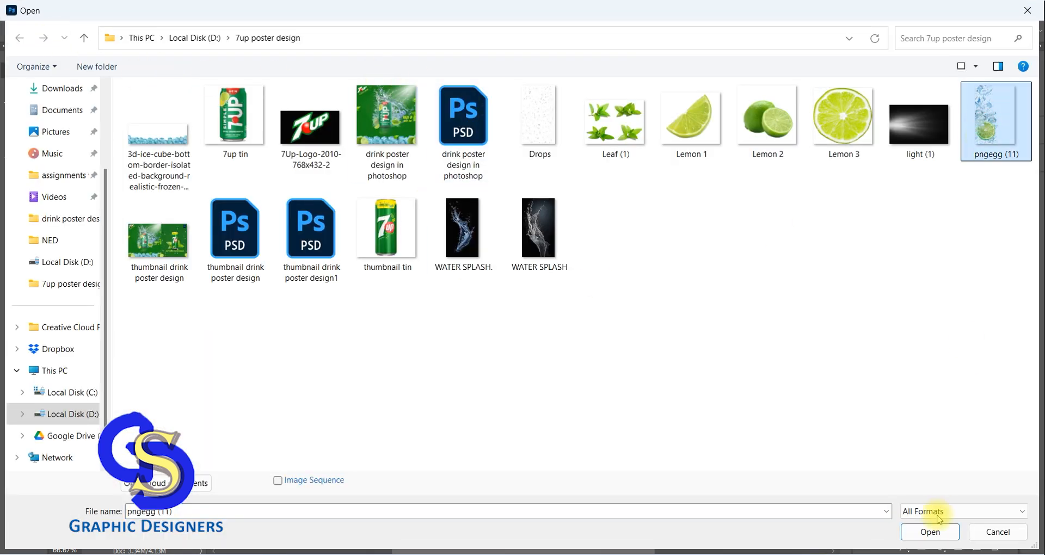
click(930, 531)
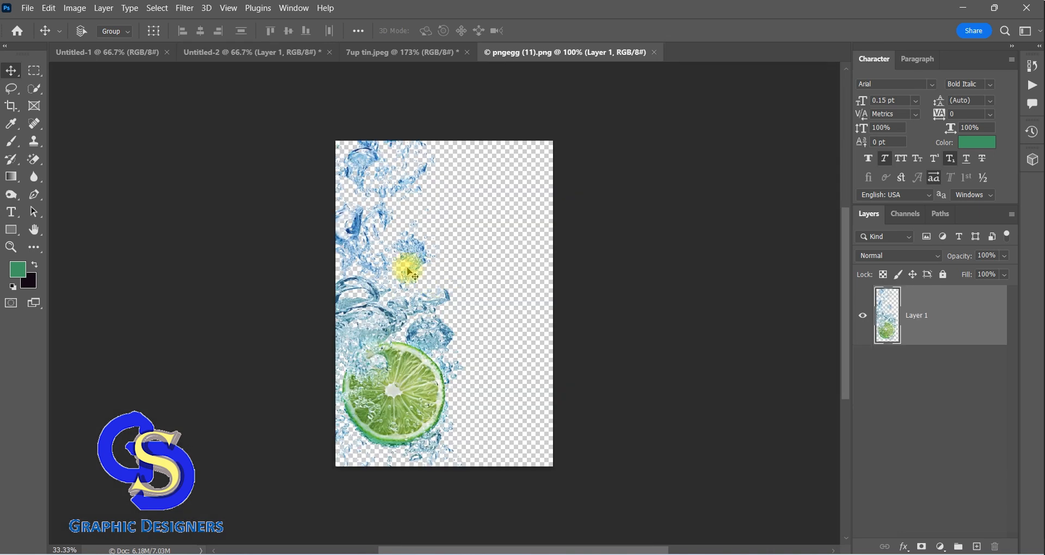
click(218, 53)
drag(501, 282, 502, 282)
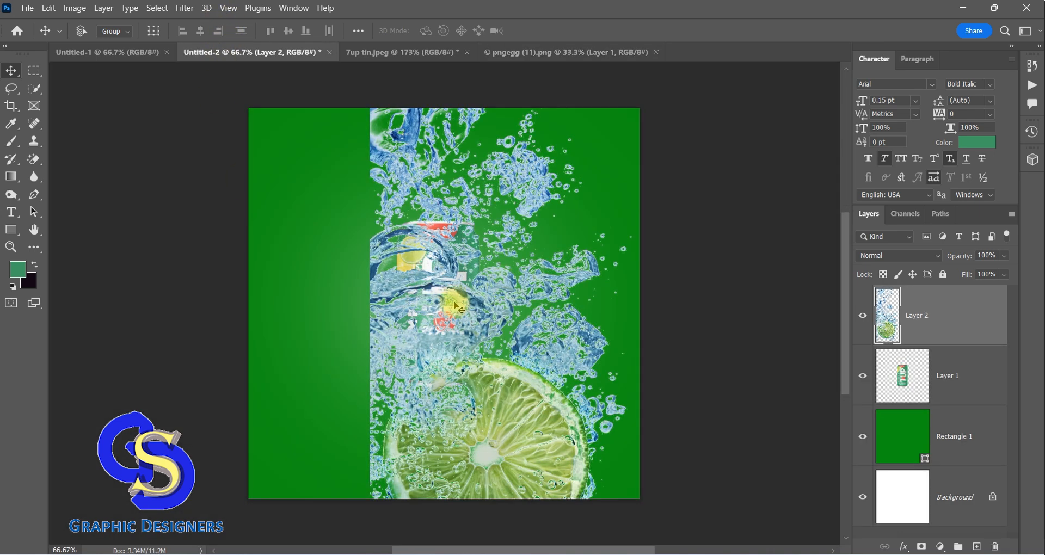
Scale the lime splash layer down to 25% and place it against the can's right edge, level with the can
key(ctrl+t)
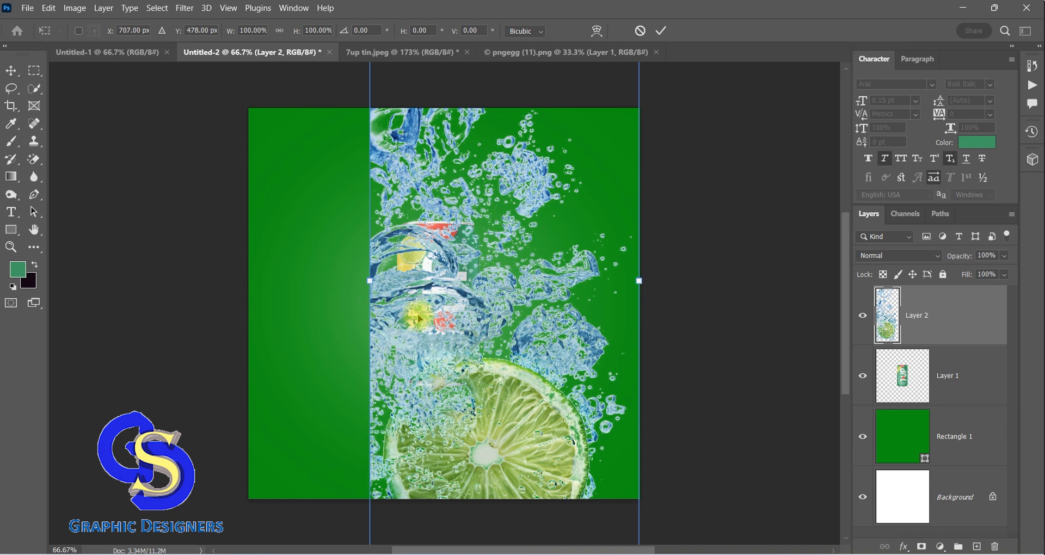
drag(372, 282, 492, 281)
drag(567, 105, 567, 170)
drag(567, 463, 546, 351)
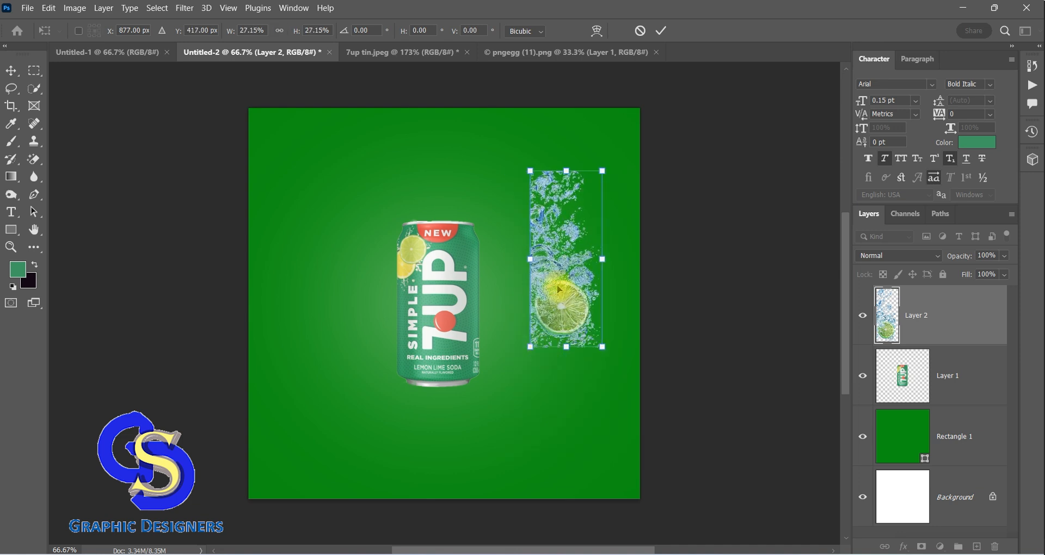
drag(560, 285, 499, 327)
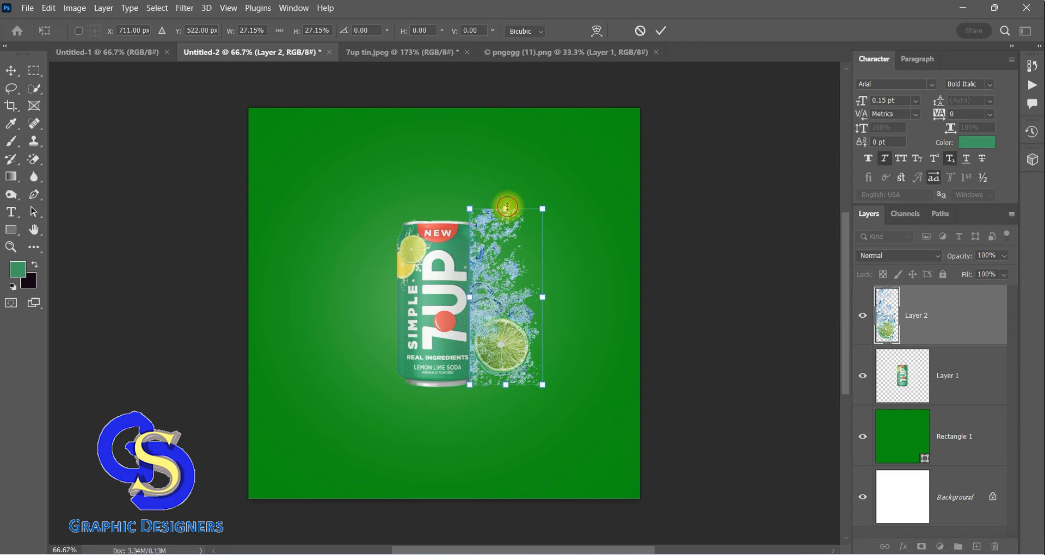
drag(506, 210, 507, 221)
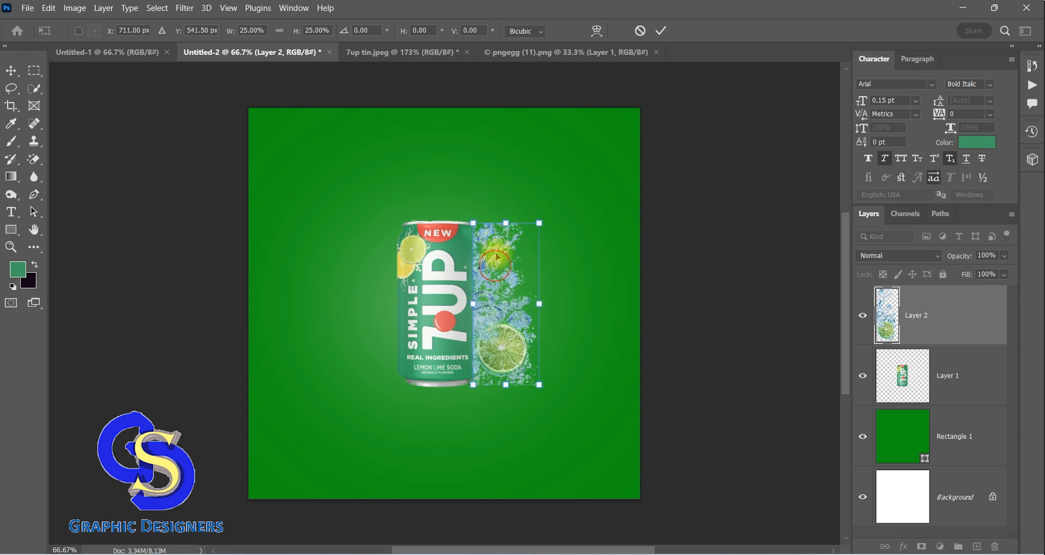
drag(495, 267, 494, 266)
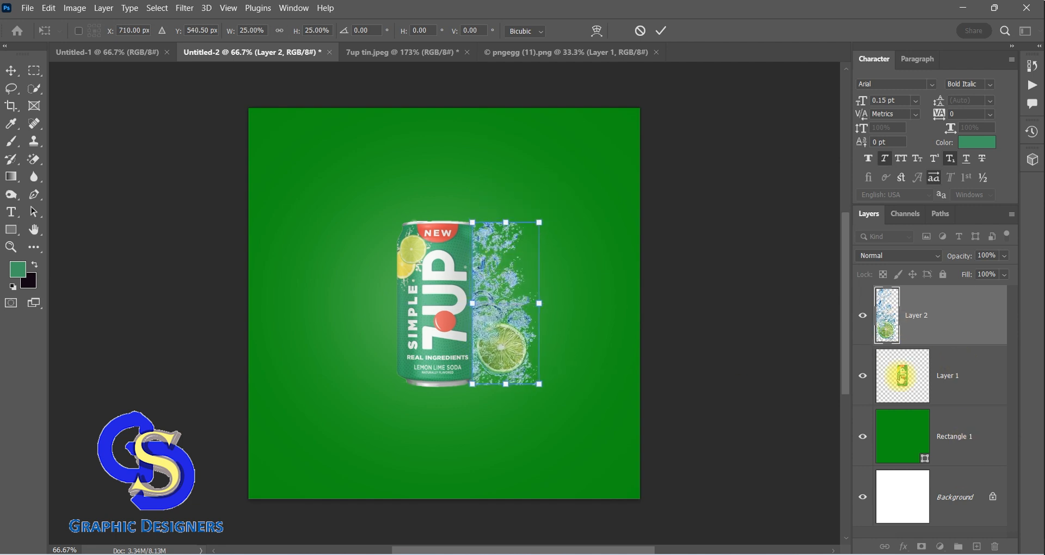
Stack the can layer above the lime splash, and enlarge the splash to about 109% beside the can's right edge
drag(902, 375, 901, 297)
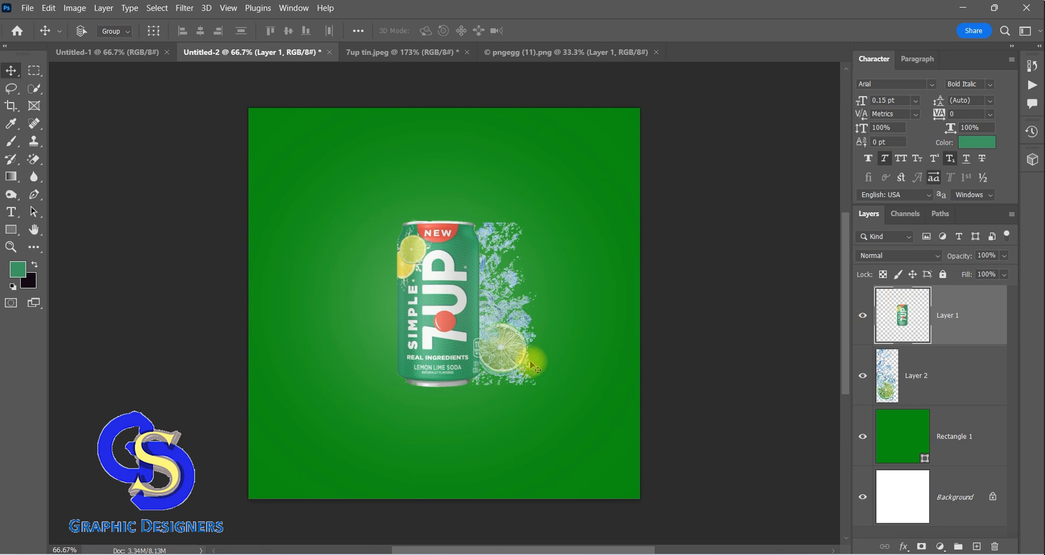
click(899, 388)
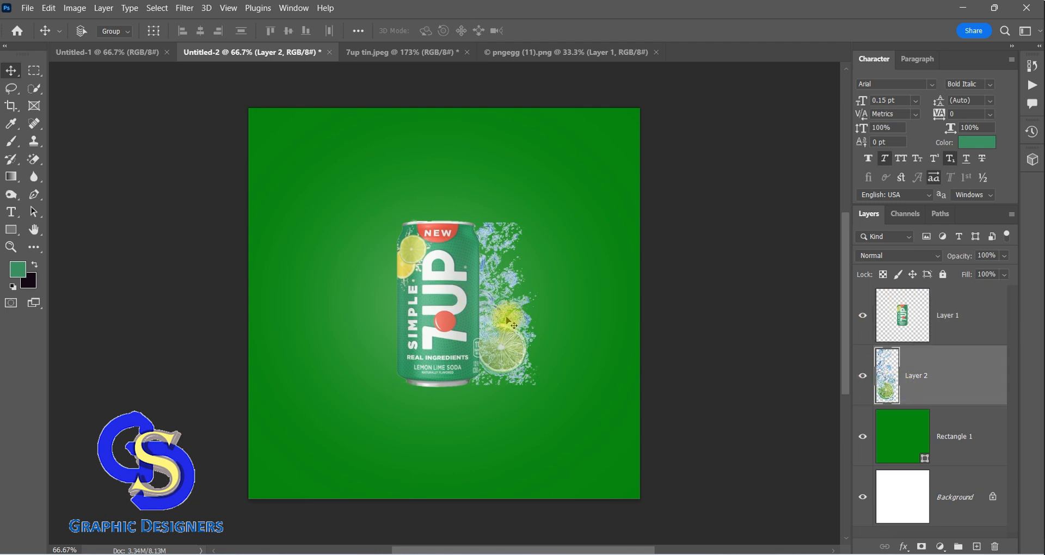
drag(515, 326, 548, 306)
key(ctrl+t)
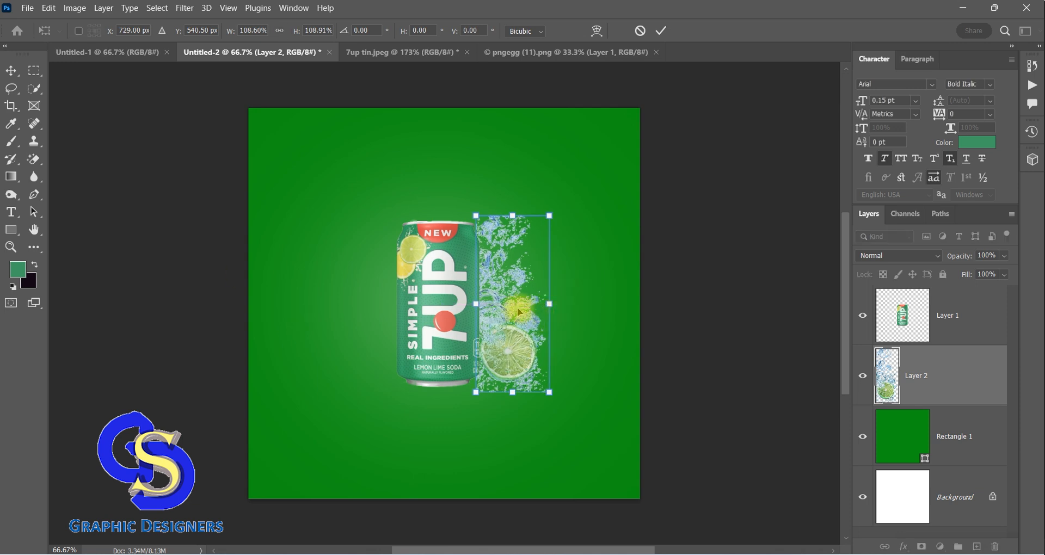
click(16, 71)
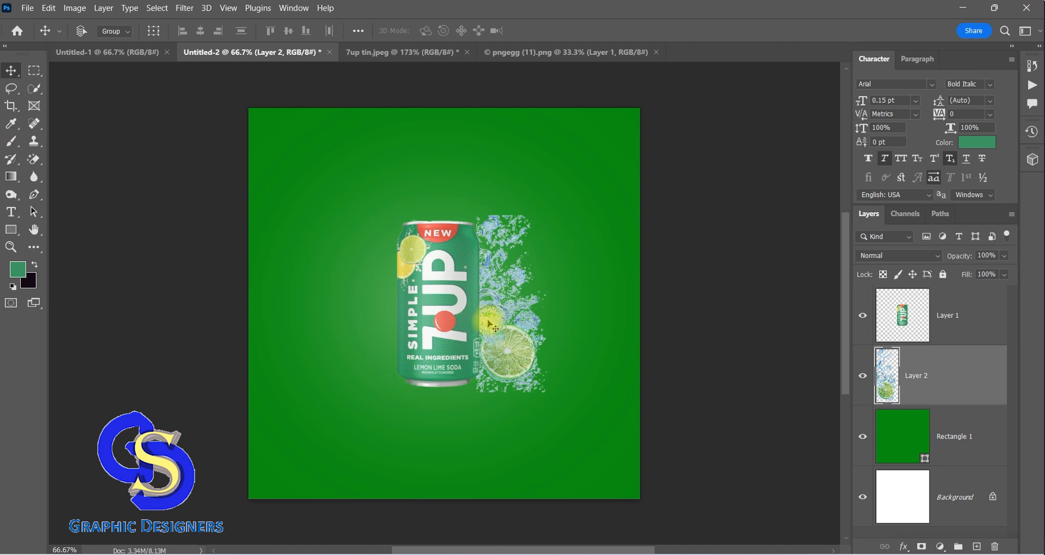
Duplicate the lime splash layer, flip the copy horizontally and place it along the can's left edge
key(ctrl+j)
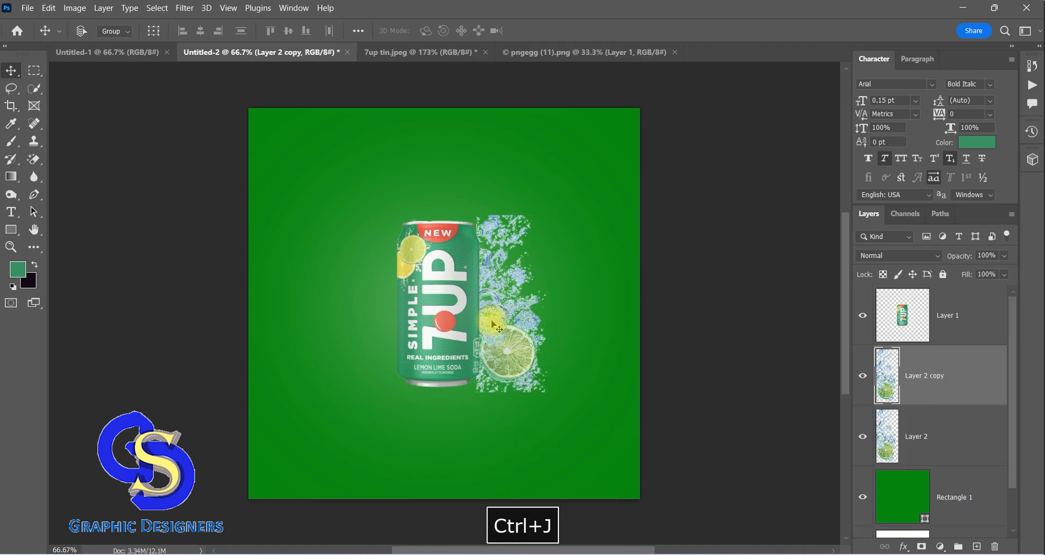
right_click(494, 325)
key(Escape)
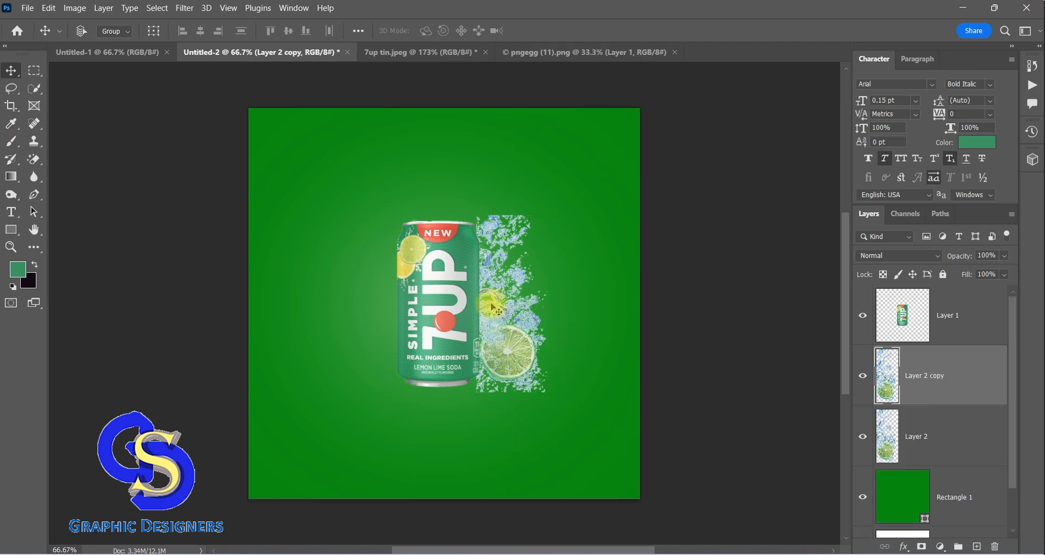
click(494, 310)
key(ctrl+t)
right_click(494, 309)
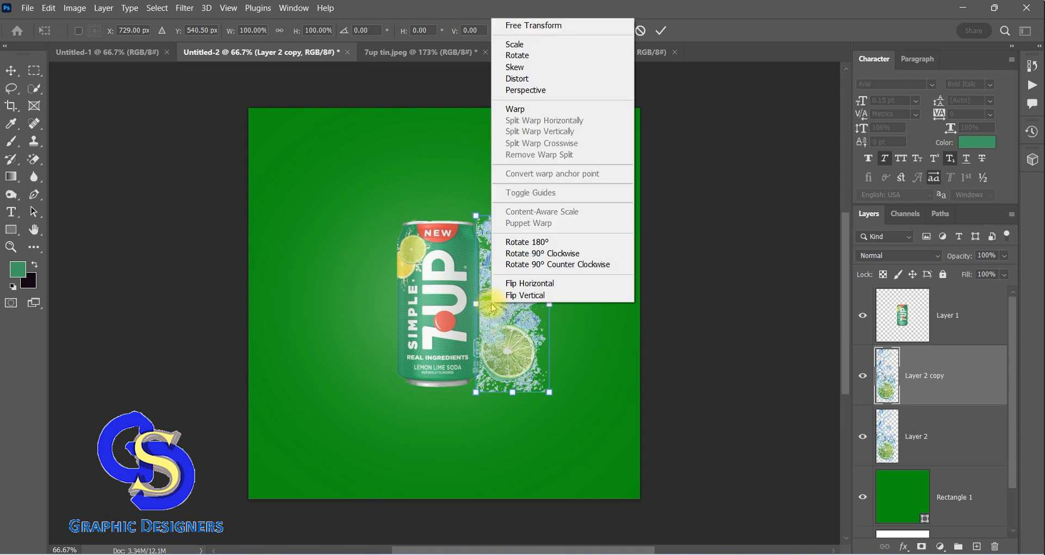
click(530, 282)
drag(516, 351, 372, 347)
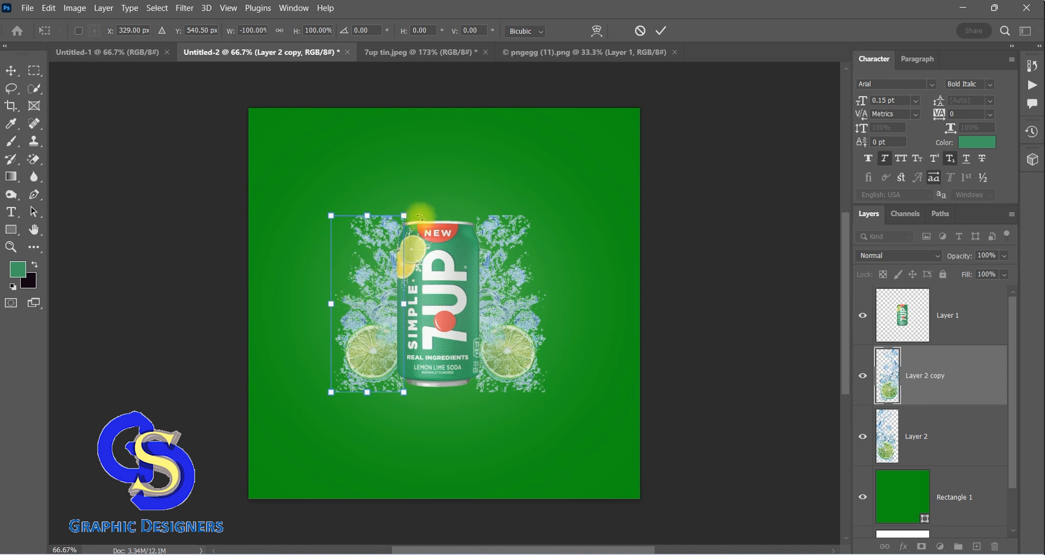
click(11, 71)
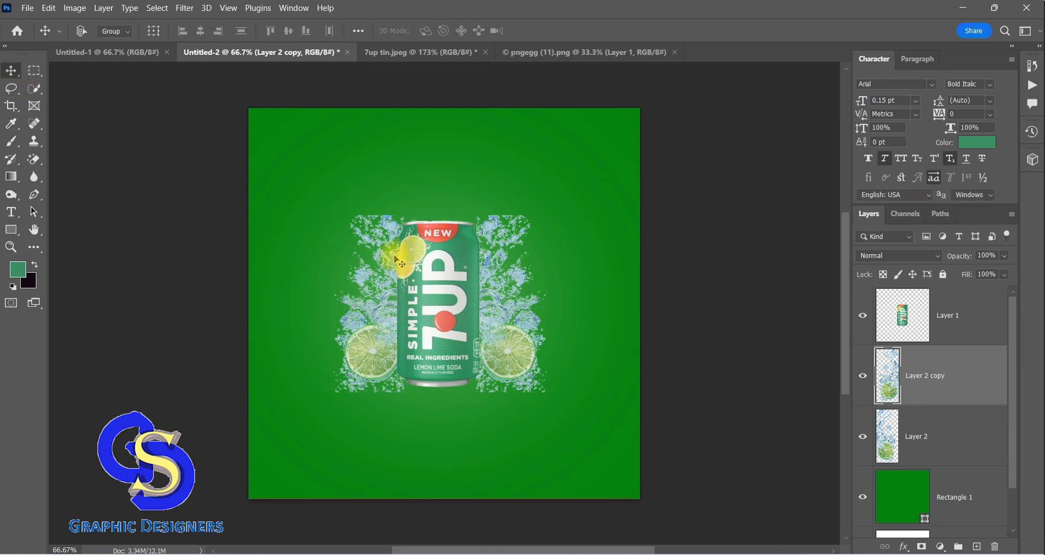
Open the WATER SPLASH image with the grey splash from the 7up poster design folder
click(27, 8)
click(37, 34)
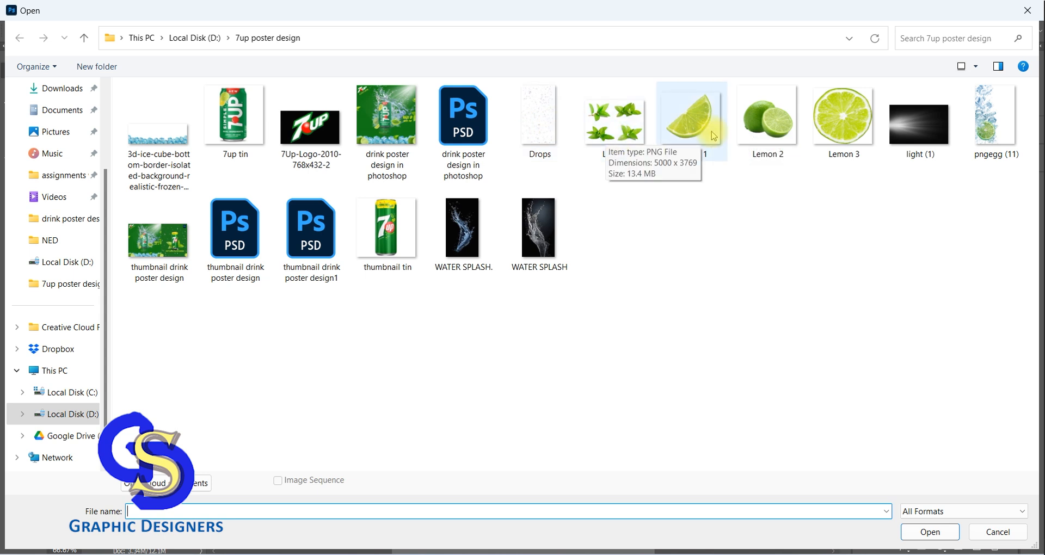
click(914, 122)
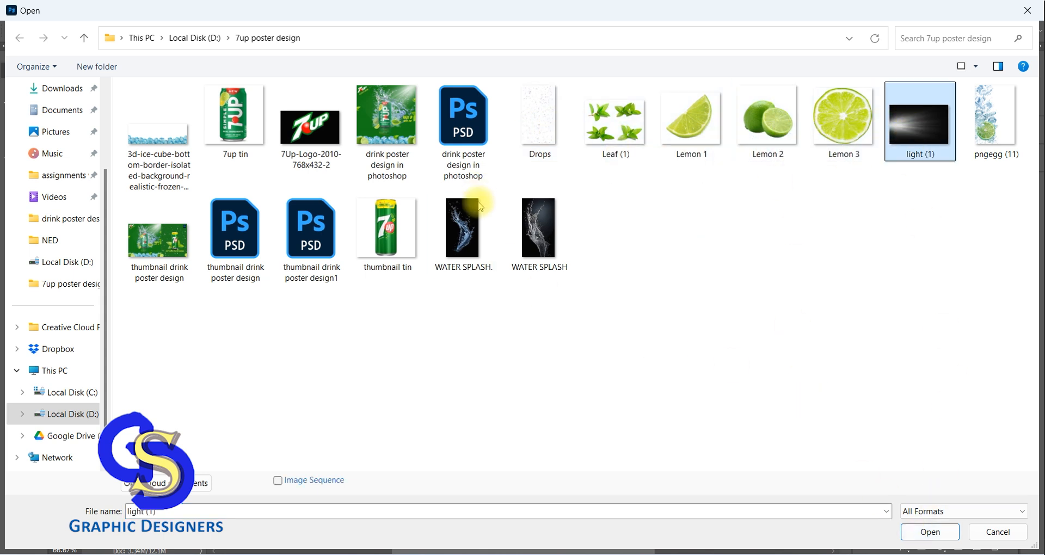
click(538, 238)
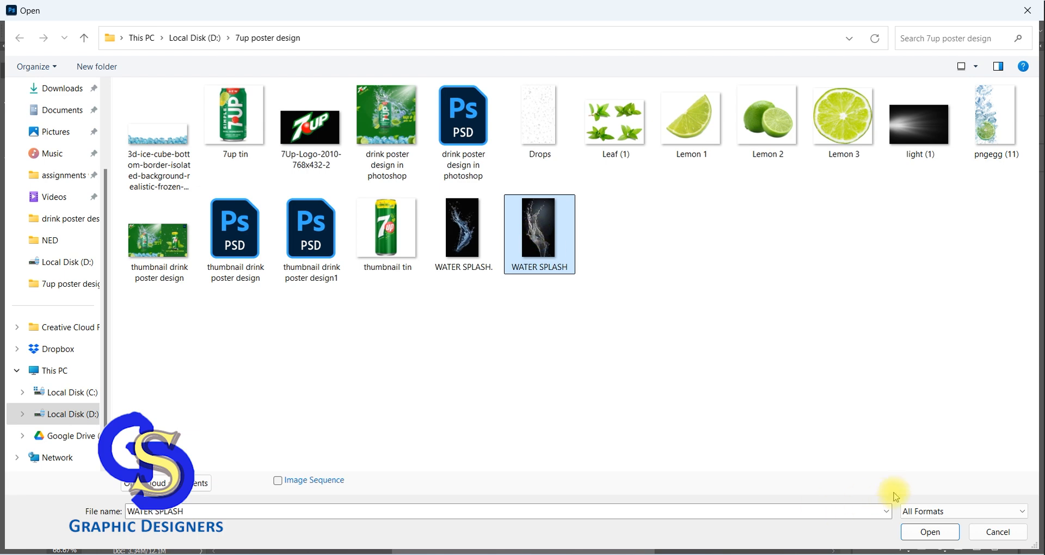
click(909, 532)
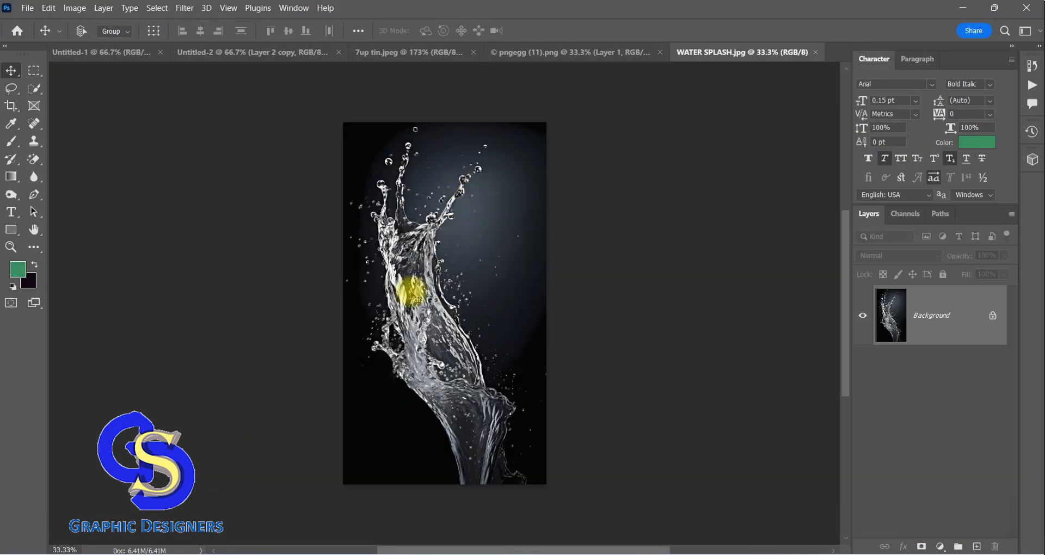
click(33, 160)
click(473, 239)
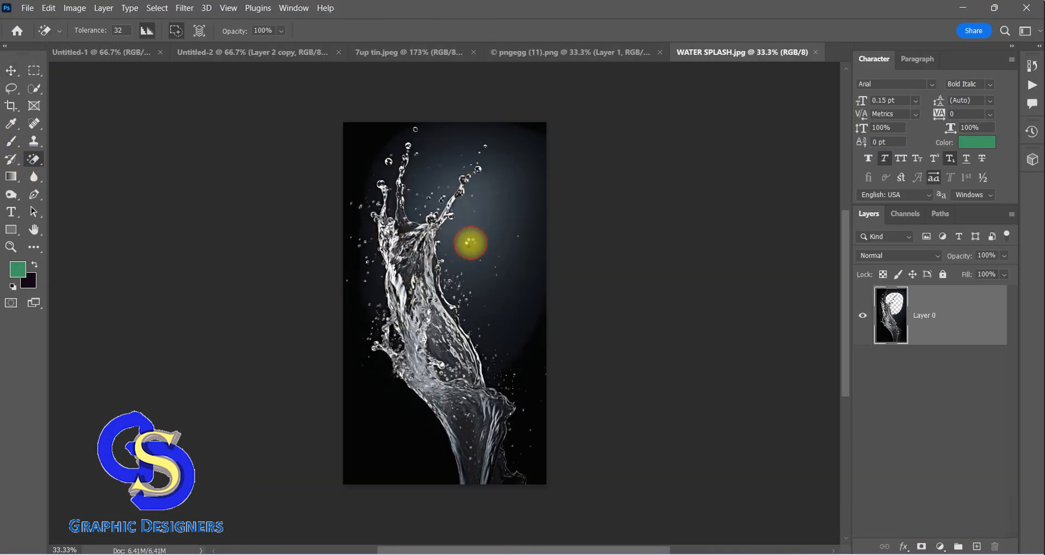
key(ctrl+z)
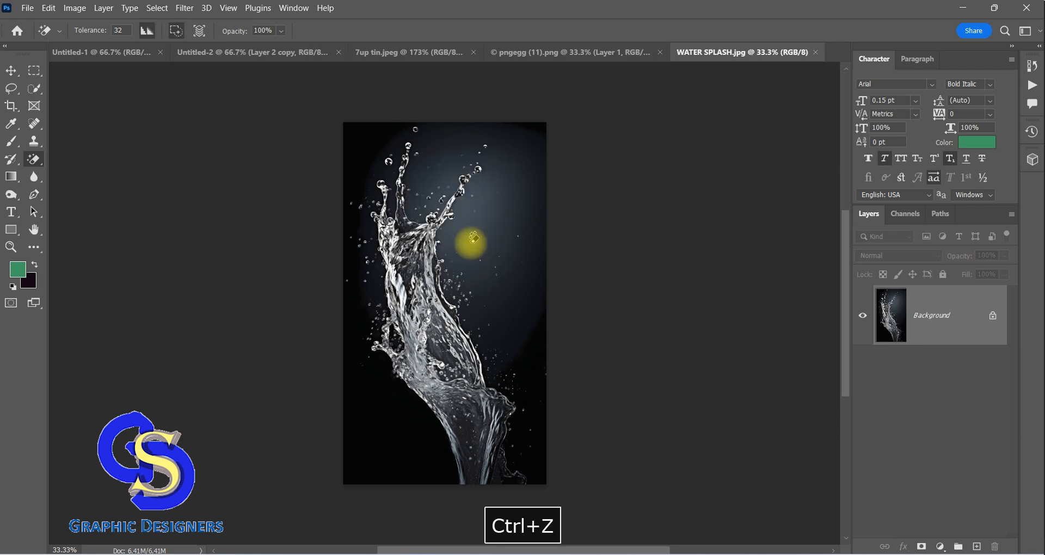
Erase the black and dark blue background areas around the grey water splash with the Magic Eraser
right_click(43, 168)
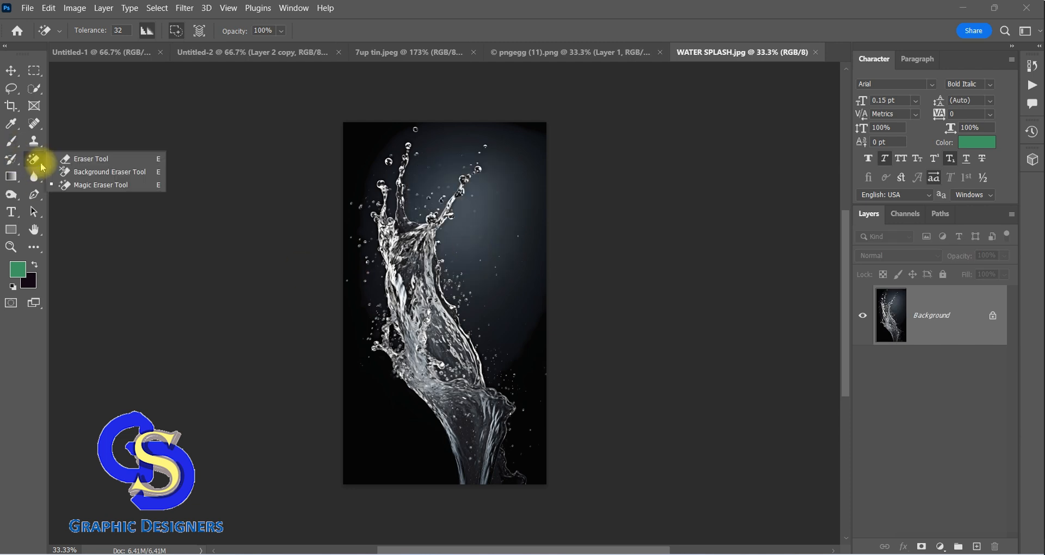
click(93, 182)
click(395, 421)
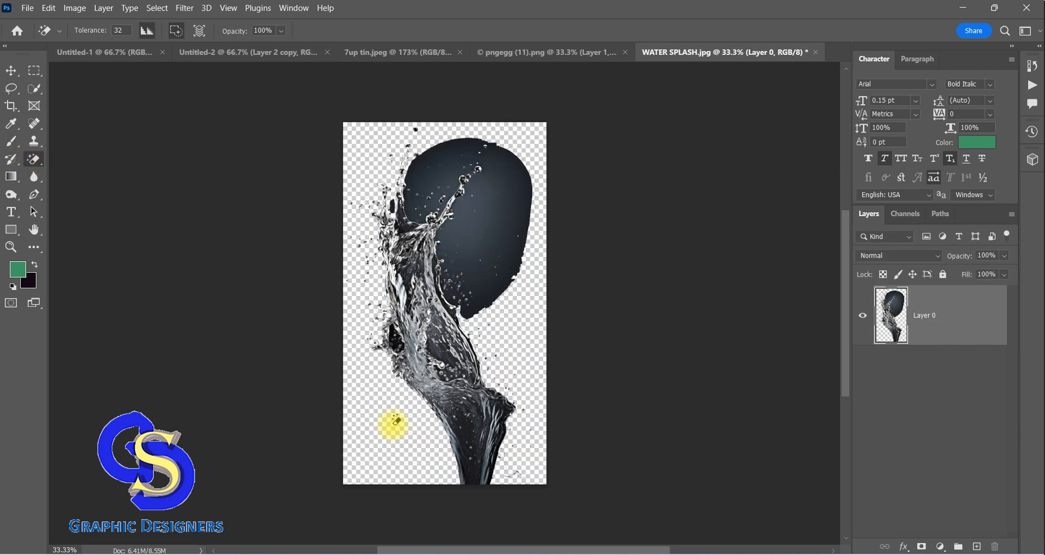
click(496, 222)
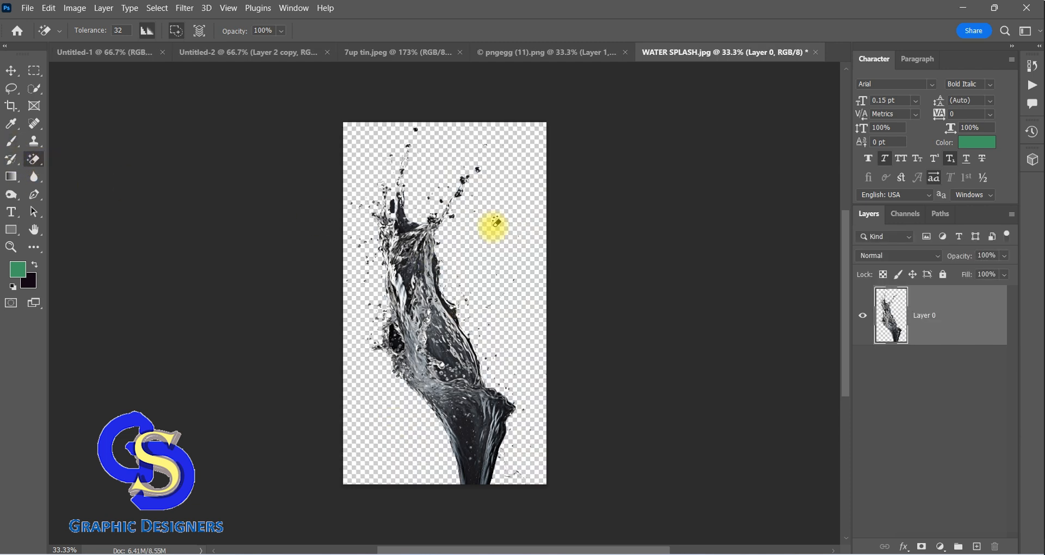
Bring the cut-out grey water splash into the Untitled-2 poster and place it behind the can
click(11, 70)
drag(415, 297, 452, 211)
drag(499, 283, 499, 281)
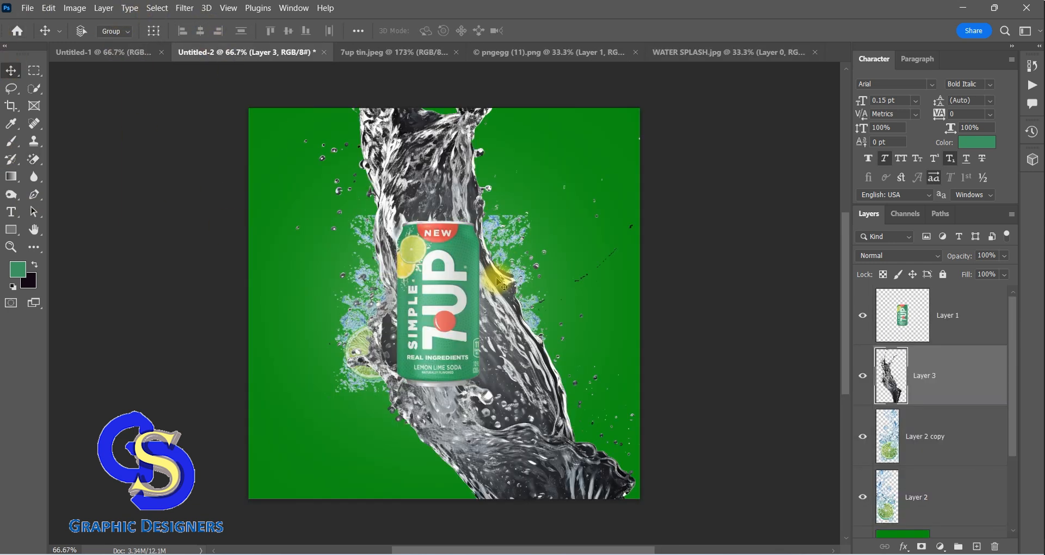
Scale the grey water splash to about 50.6% width and 39.9% height, positioned so it bursts from the can's top
key(ctrl+t)
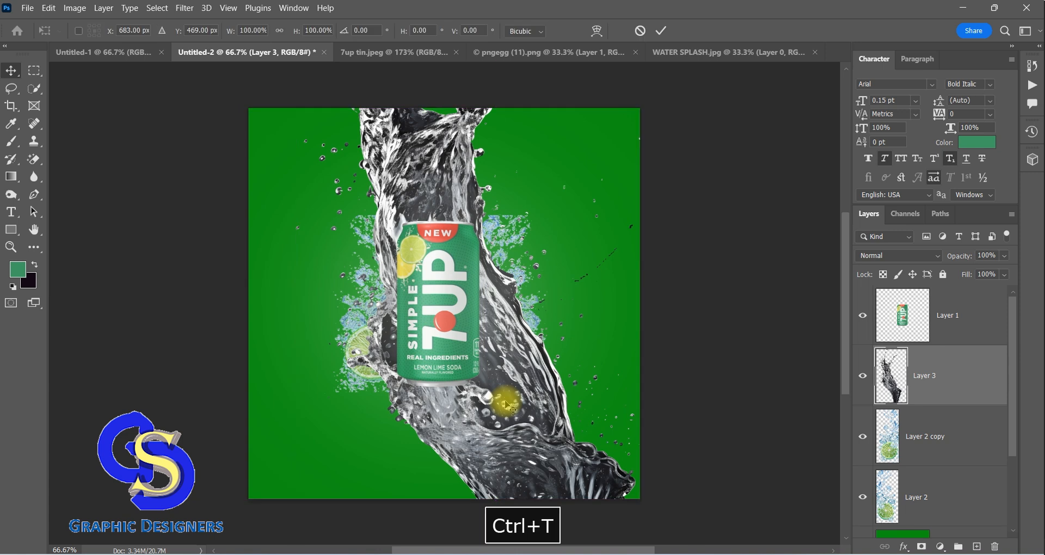
drag(294, 278, 511, 229)
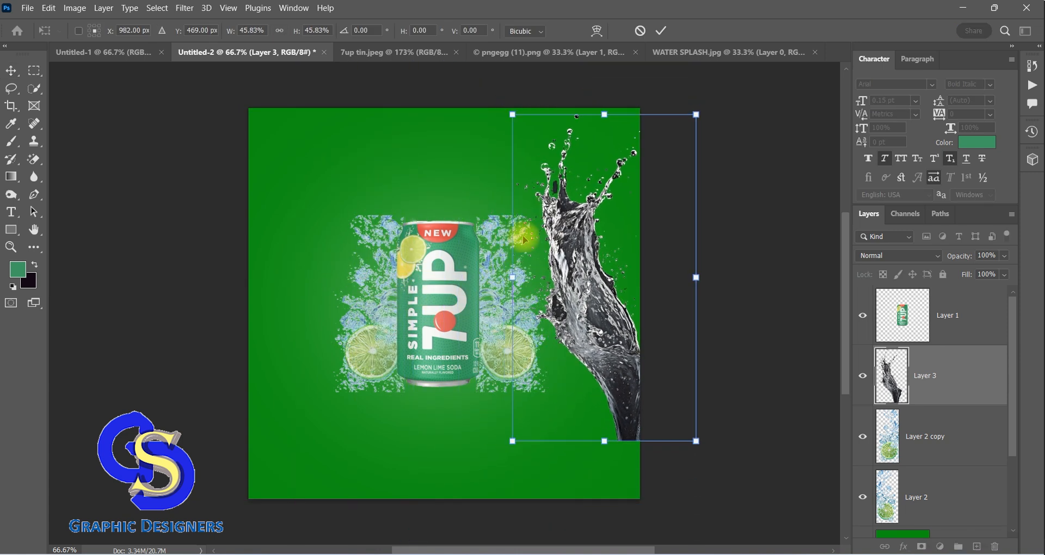
drag(576, 264, 437, 272)
drag(557, 272, 577, 271)
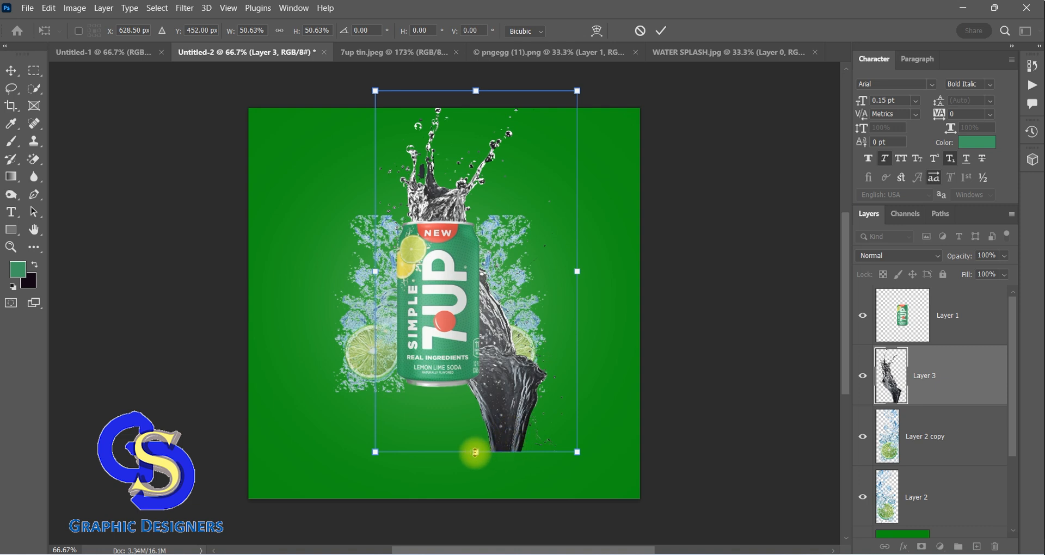
drag(476, 452, 474, 377)
drag(537, 259, 538, 265)
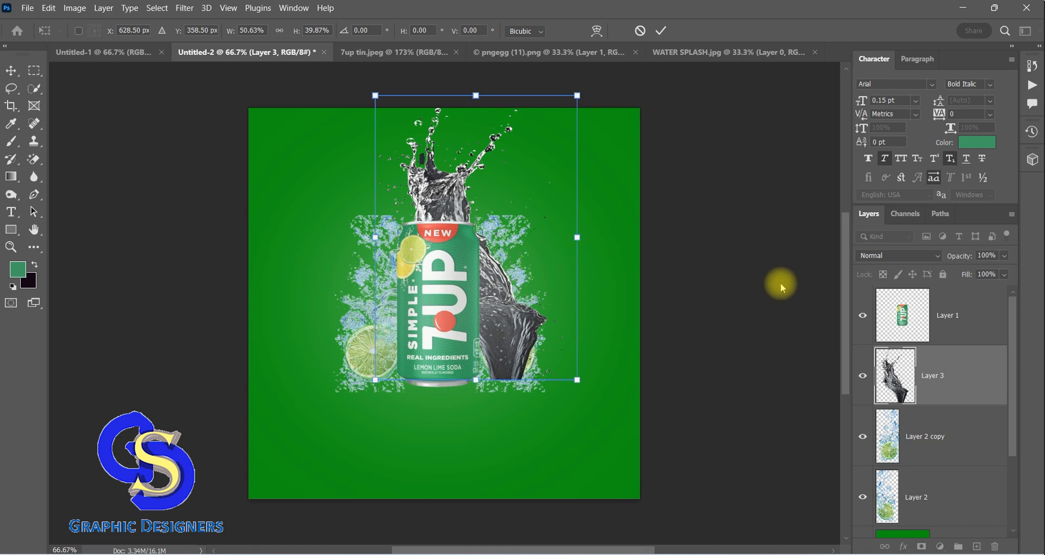
Apply the splash's transform and set the blending mode of Layer 3 to Screen
click(934, 256)
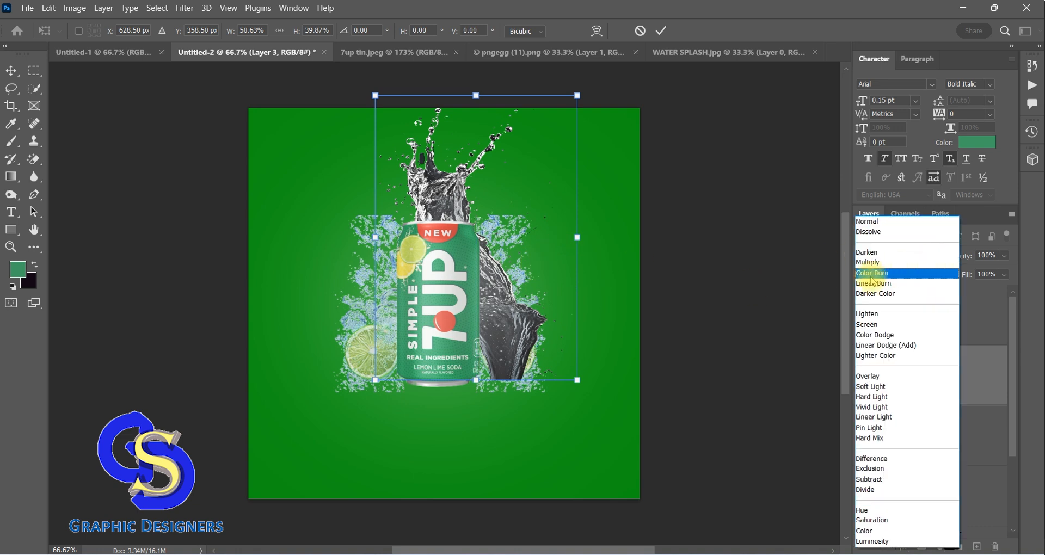
click(10, 72)
click(10, 68)
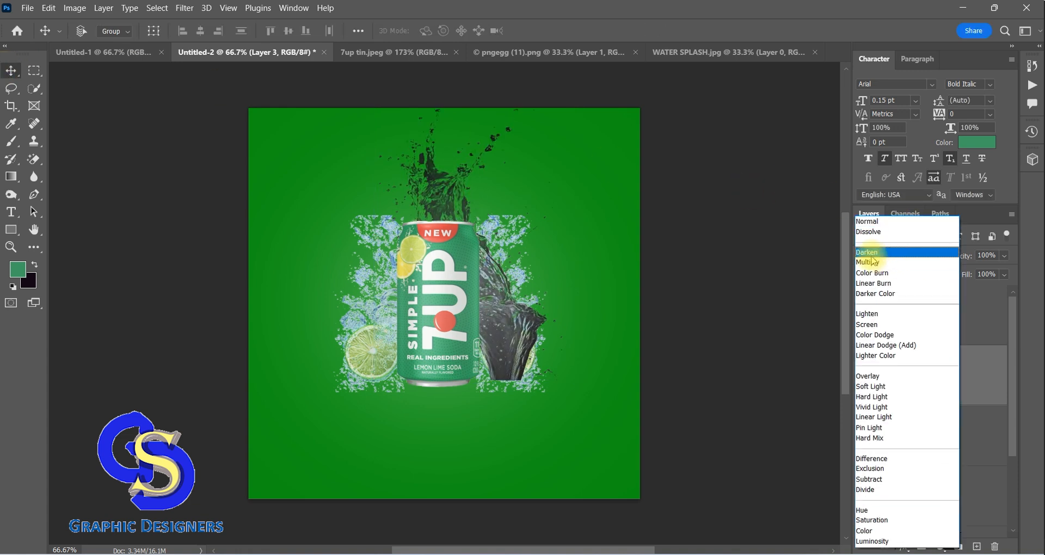
click(877, 325)
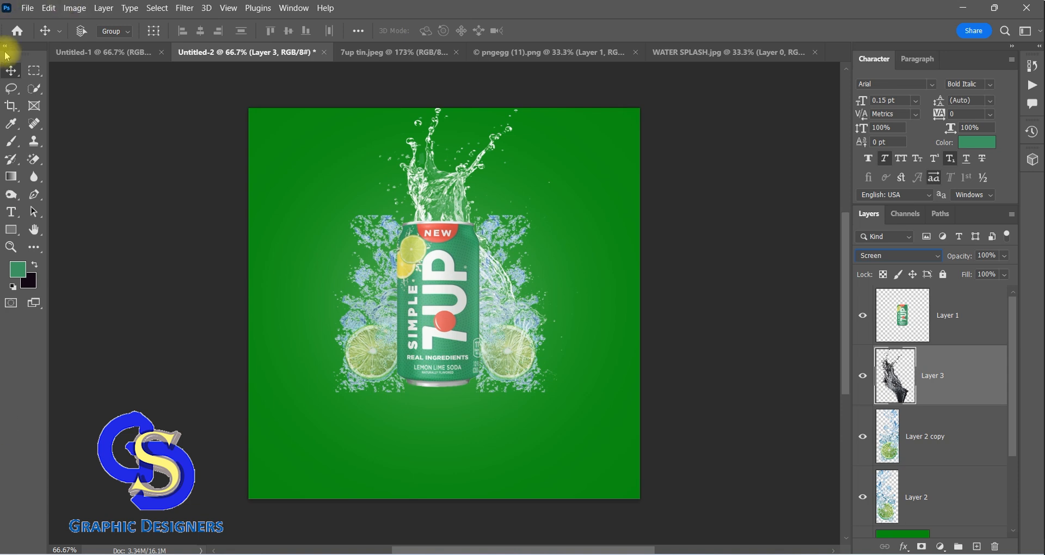
Open the second splash image, "WATER SPLASH.", showing the blue water, from the 7up poster design folder
click(27, 8)
click(41, 31)
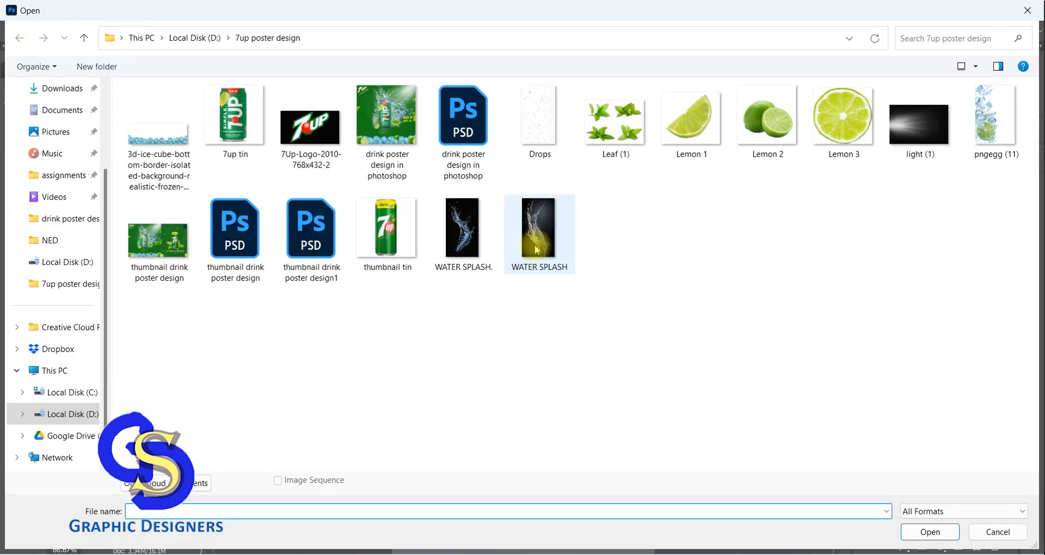
click(539, 240)
click(463, 234)
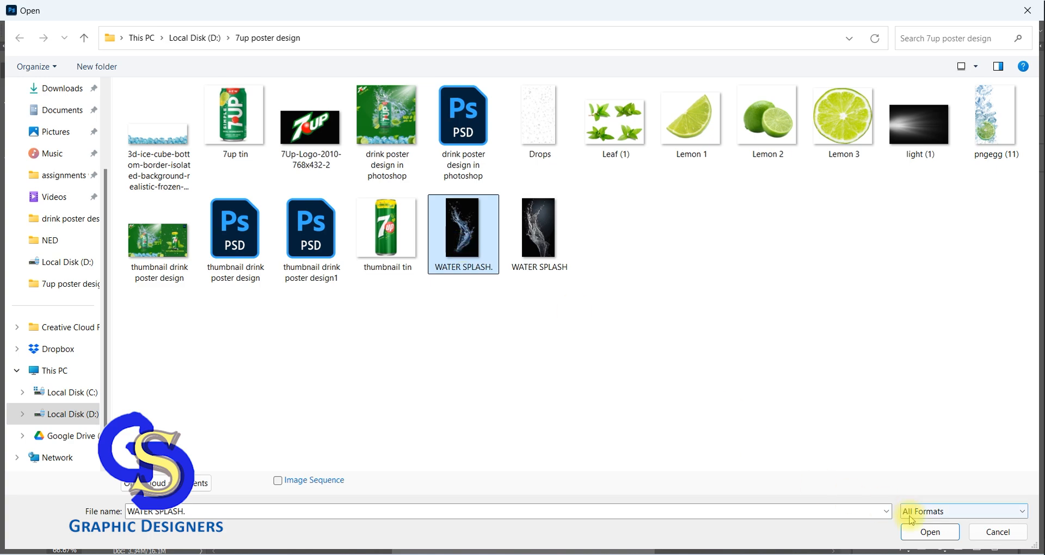
click(918, 530)
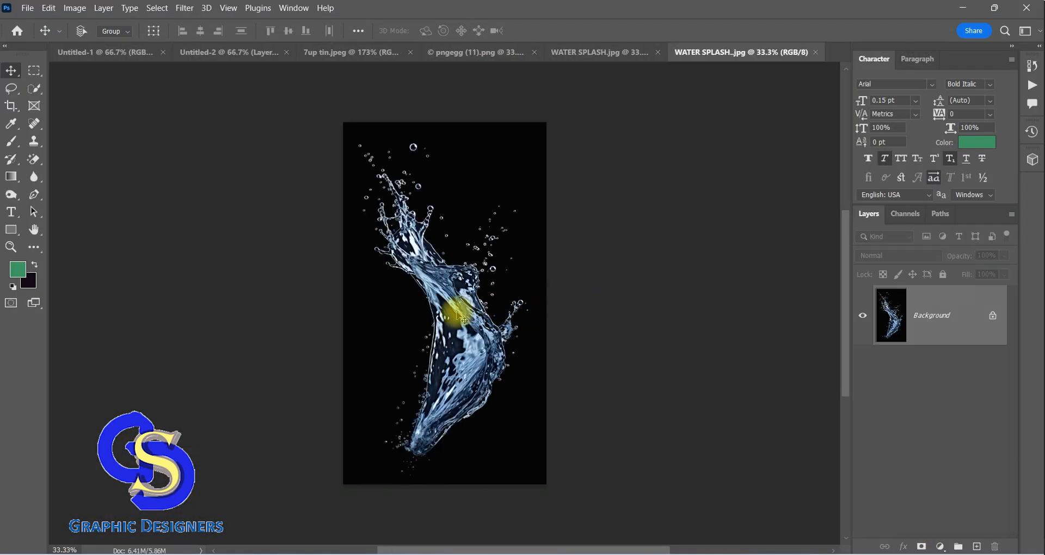
Erase the black background around the blue water splash with the Magic Eraser
right_click(42, 163)
click(76, 183)
click(375, 346)
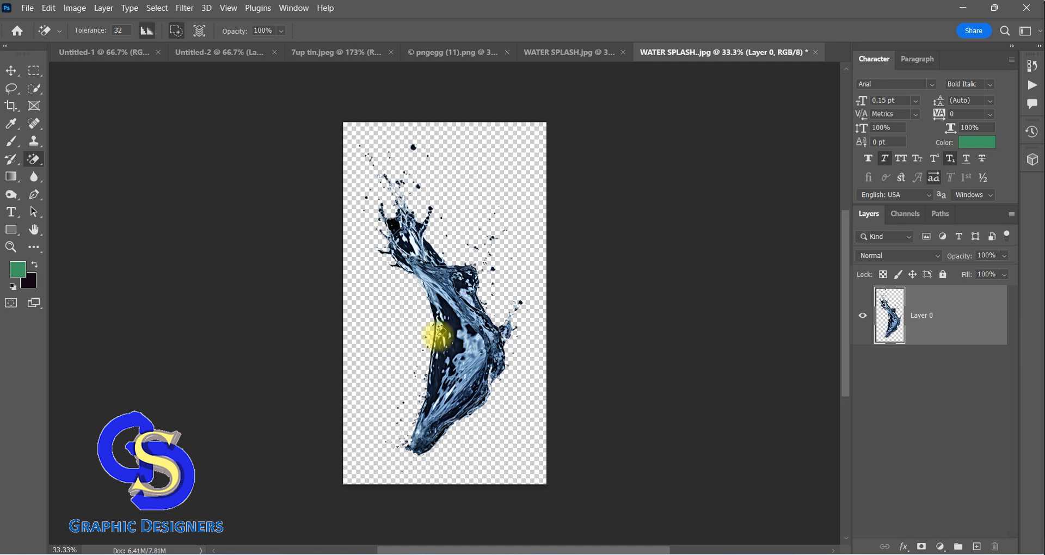
Bring the cut-out blue water splash into the Untitled-2 poster document as a new layer beneath the can
click(11, 71)
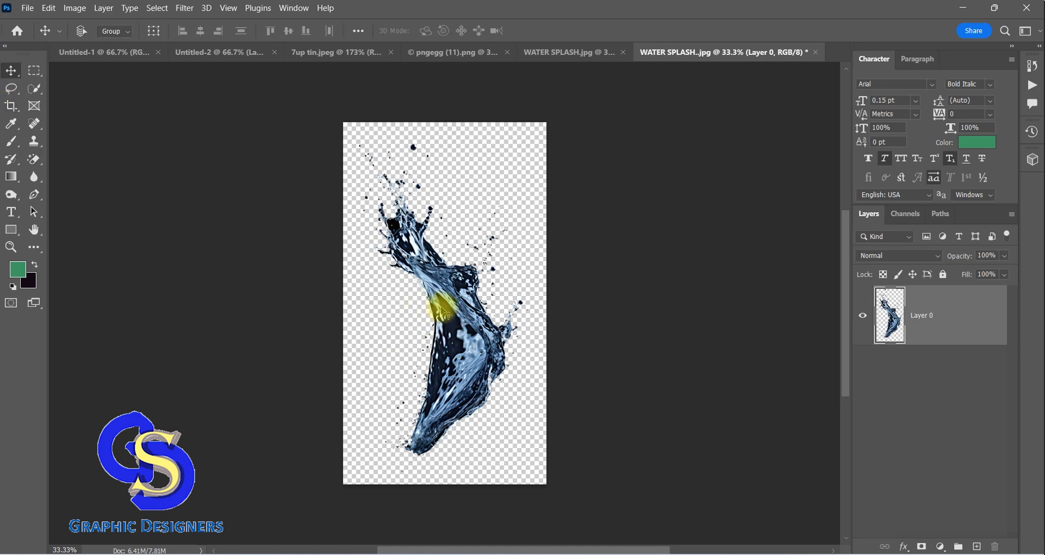
drag(443, 313, 233, 85)
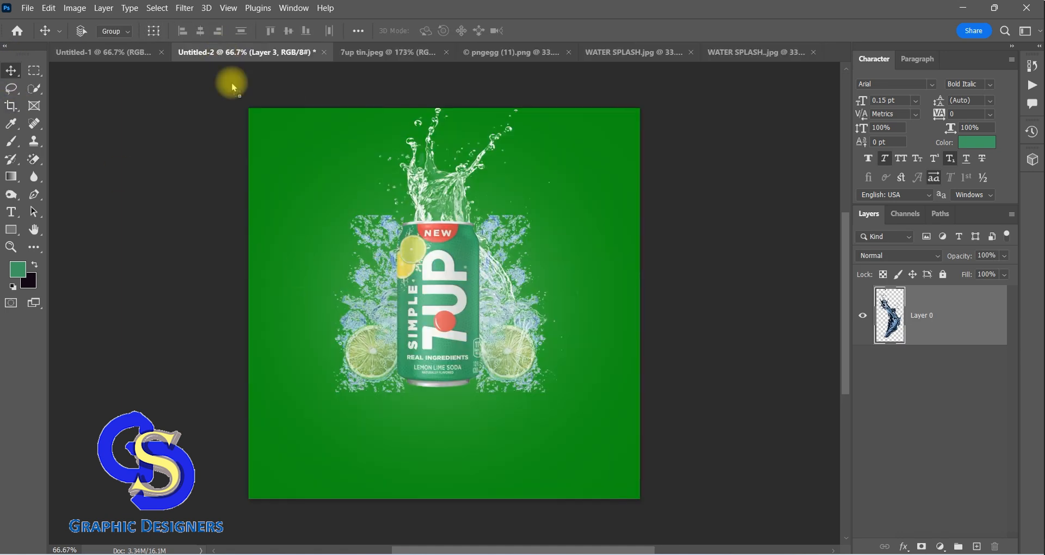
drag(317, 289, 321, 294)
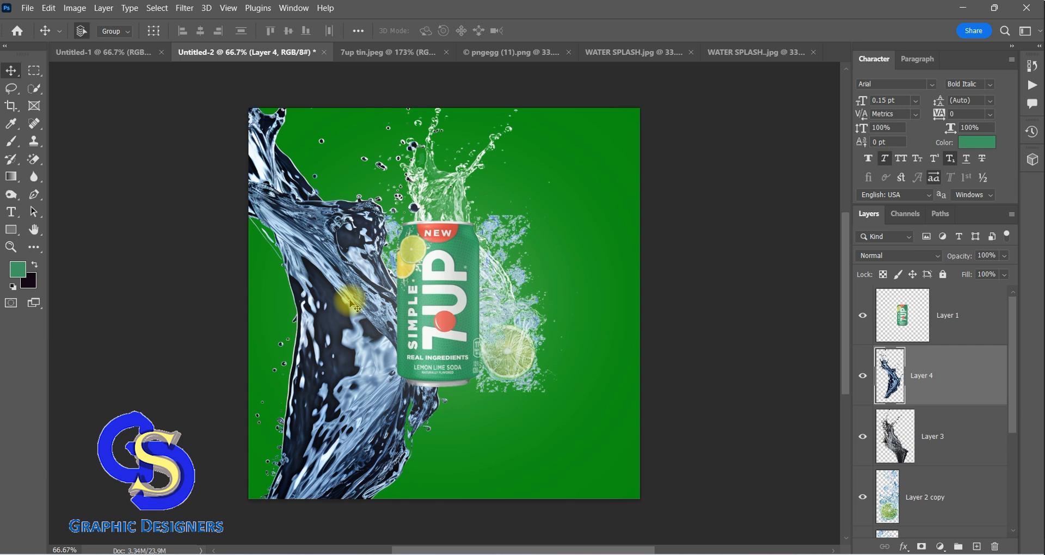
Scale the blue splash to about 43.3% width and 43.2% height and place it behind the can's right side
key(ctrl+t)
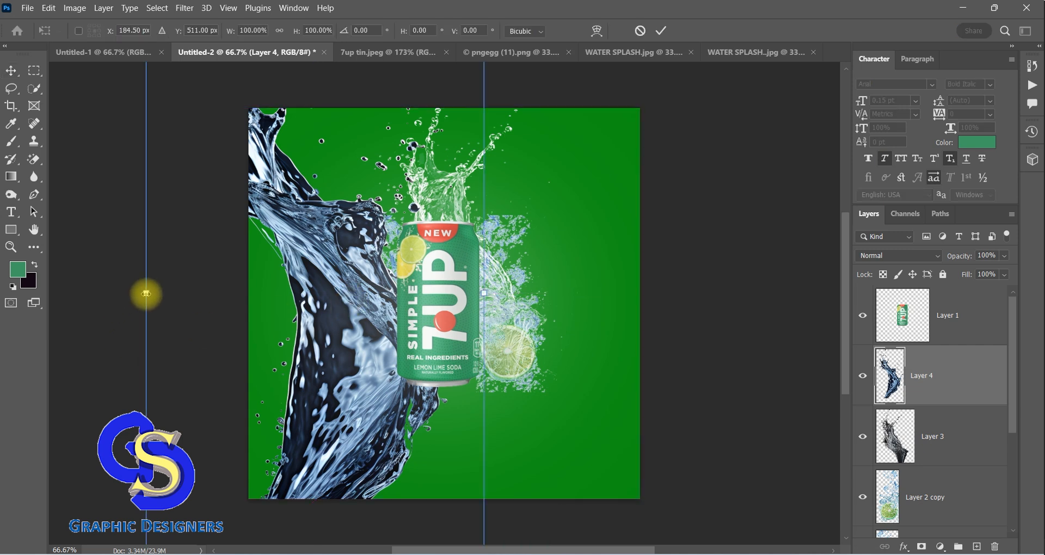
drag(146, 294, 261, 331)
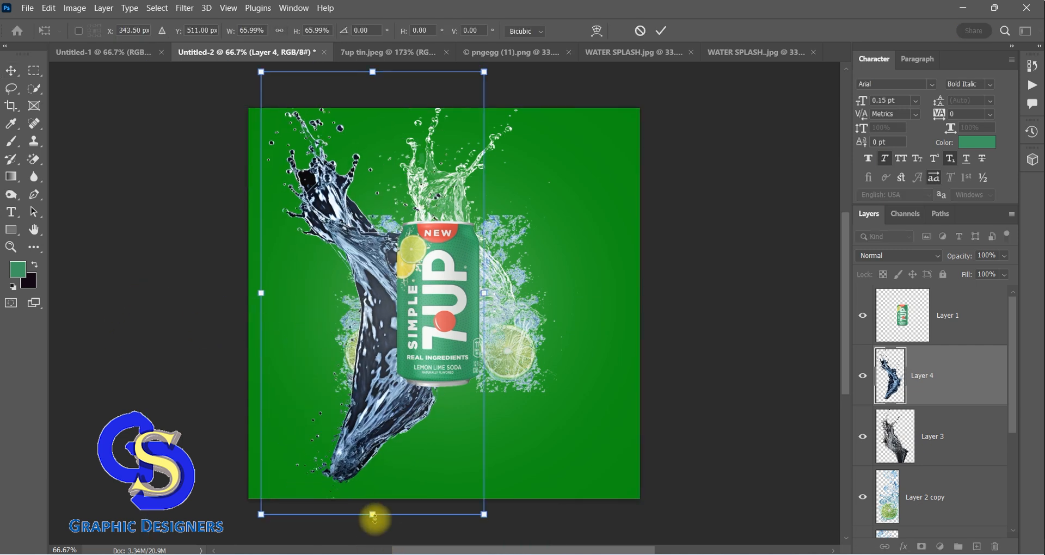
drag(374, 516, 412, 366)
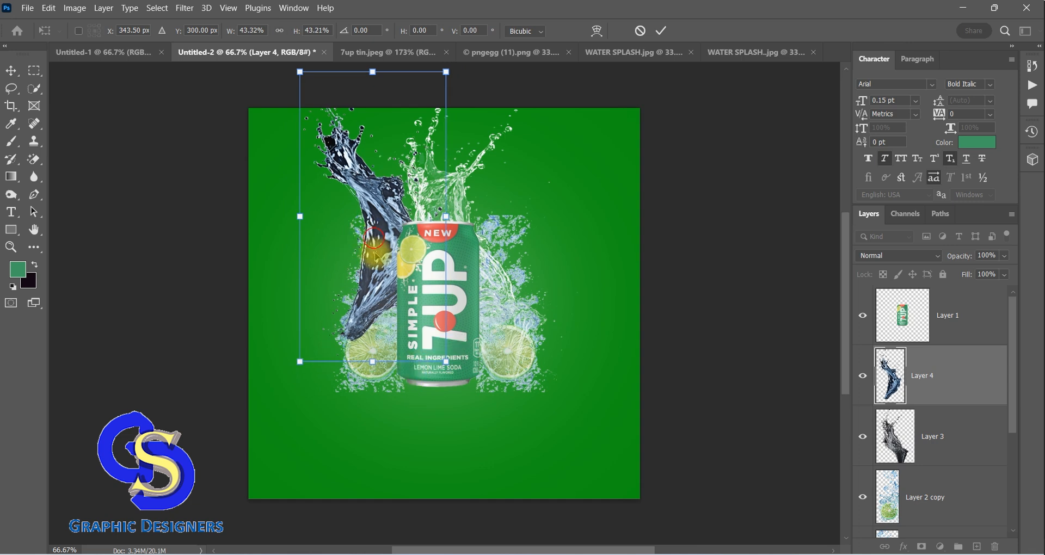
drag(377, 243, 425, 278)
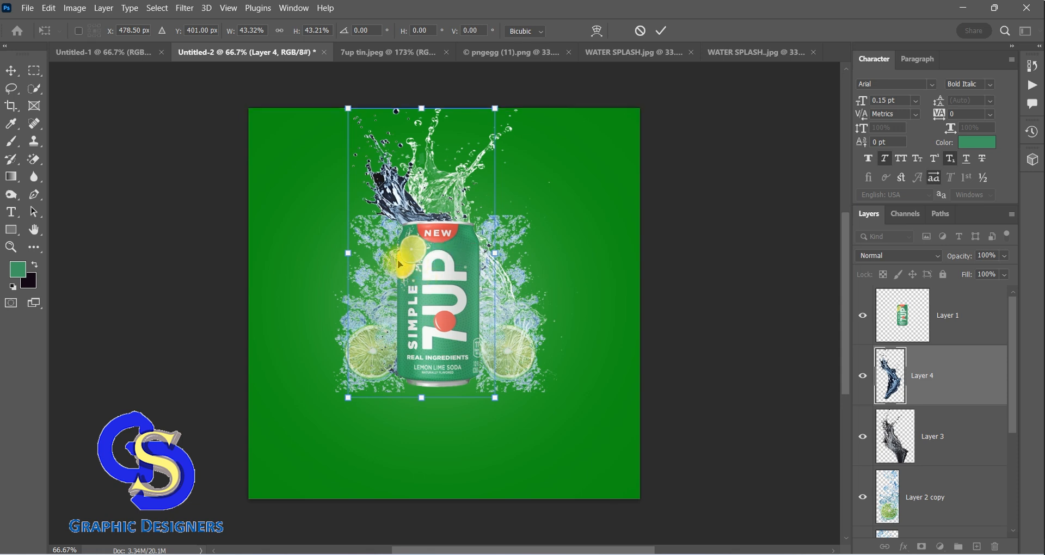
drag(384, 217, 484, 216)
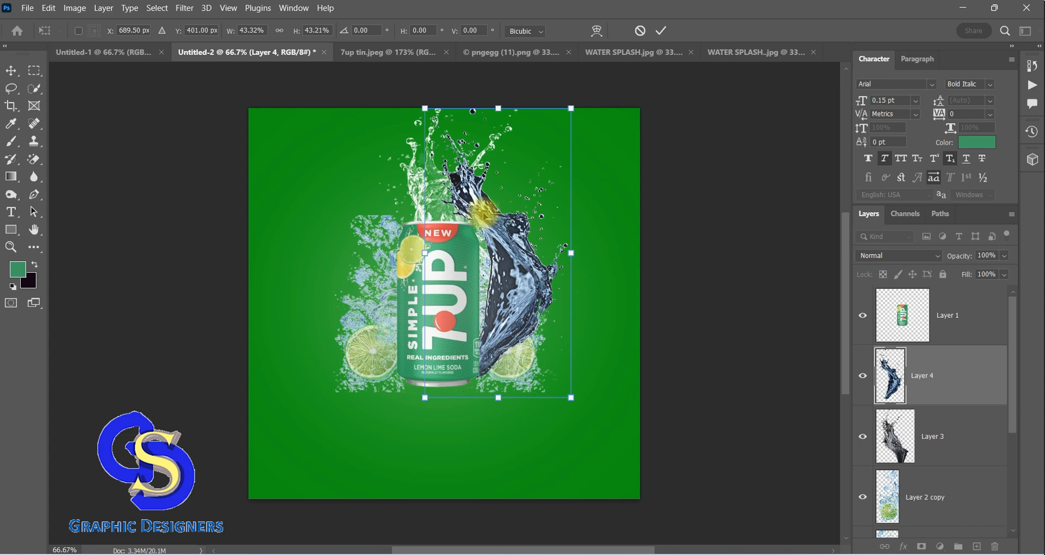
click(13, 71)
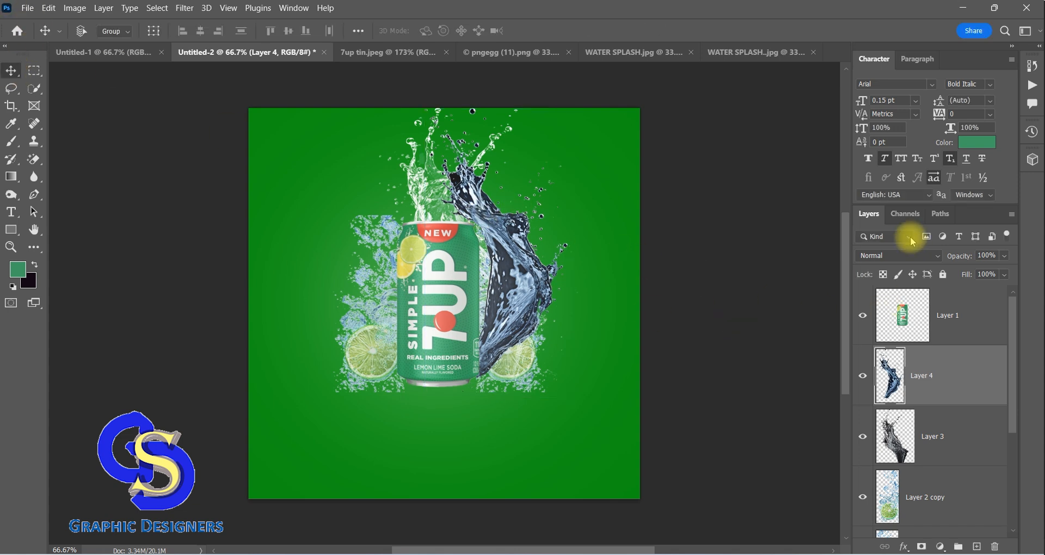
Set the blending mode of Layer 4 to Lighter Color
click(932, 255)
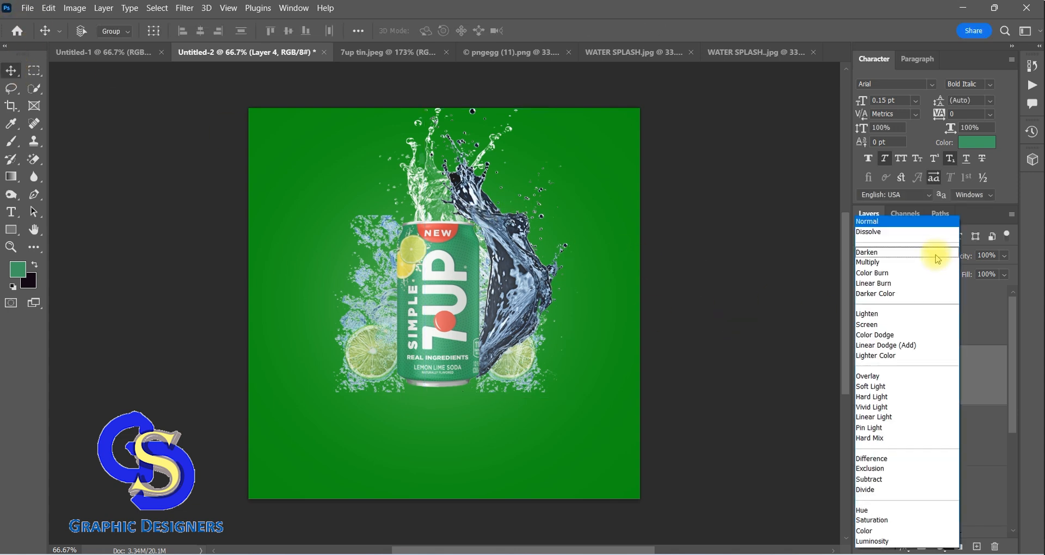
click(895, 356)
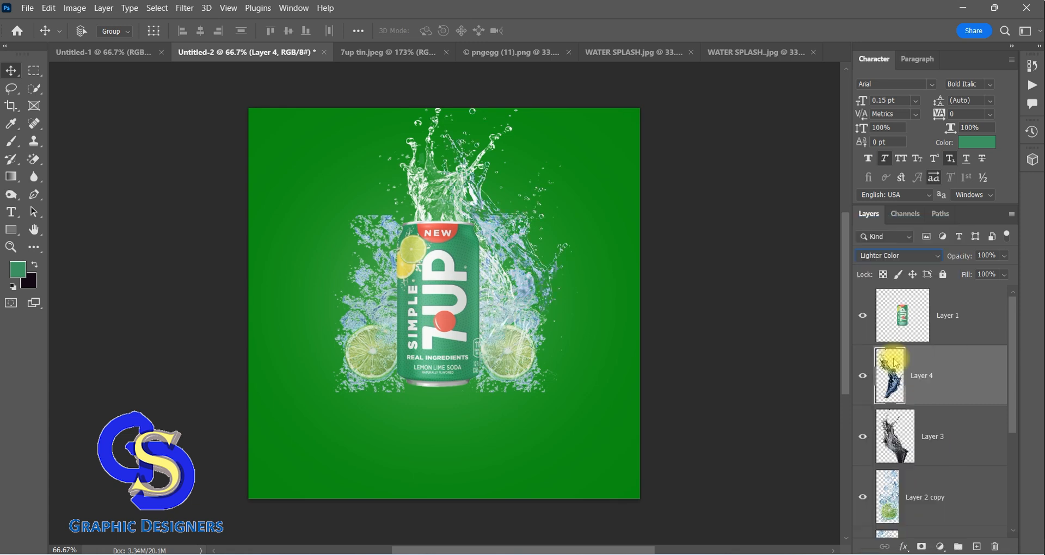
key(ctrl)
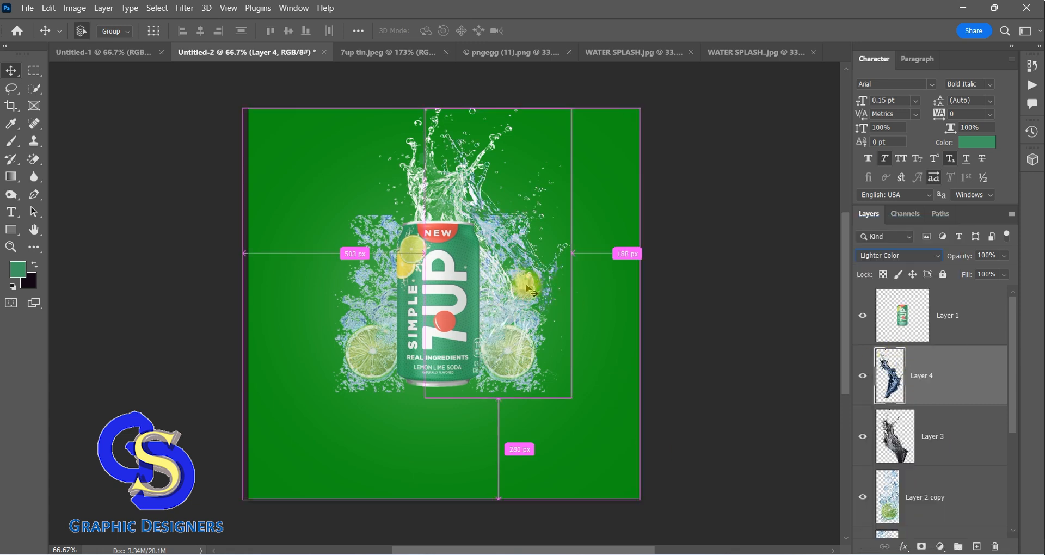
Duplicate the Layer 4 splash, flip the copy horizontally and place it along the can's left side
key(ctrl+j)
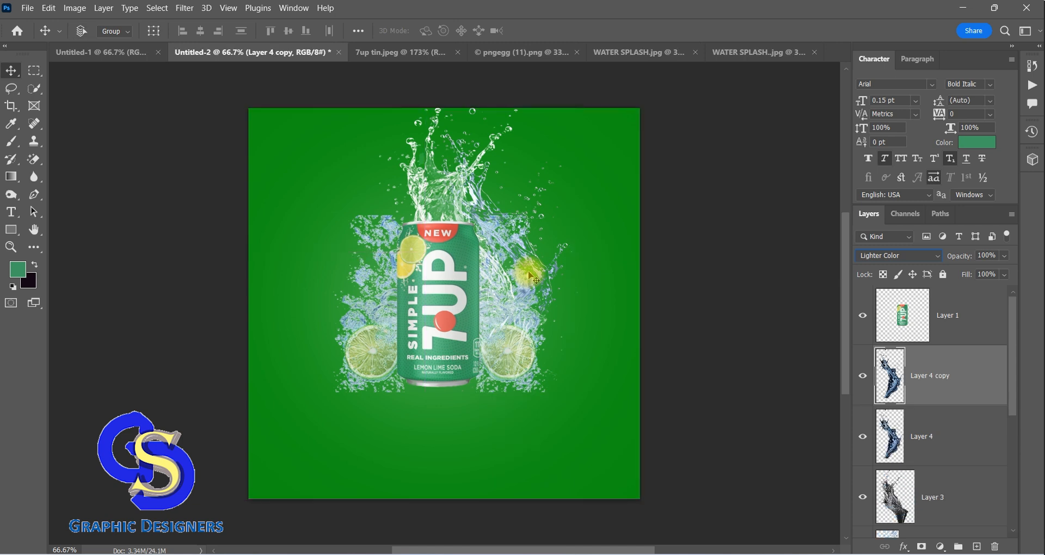
key(ctrl)
key(ctrl+t)
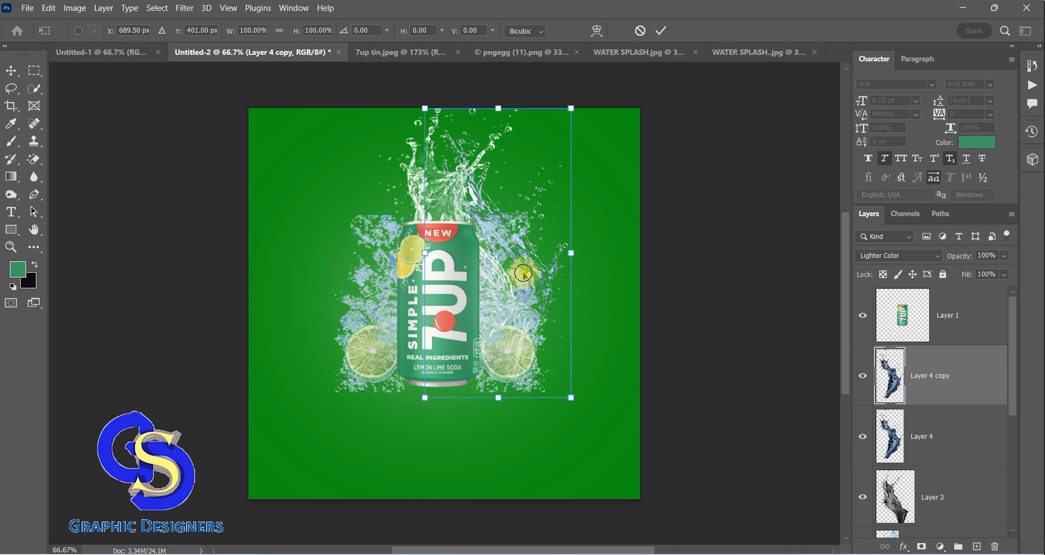
right_click(524, 274)
click(556, 529)
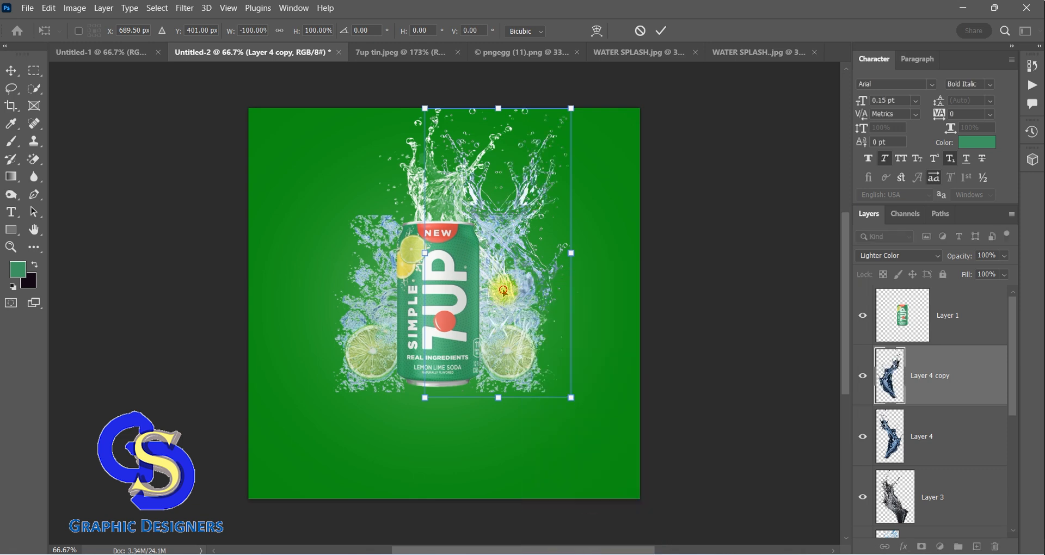
drag(504, 291, 383, 303)
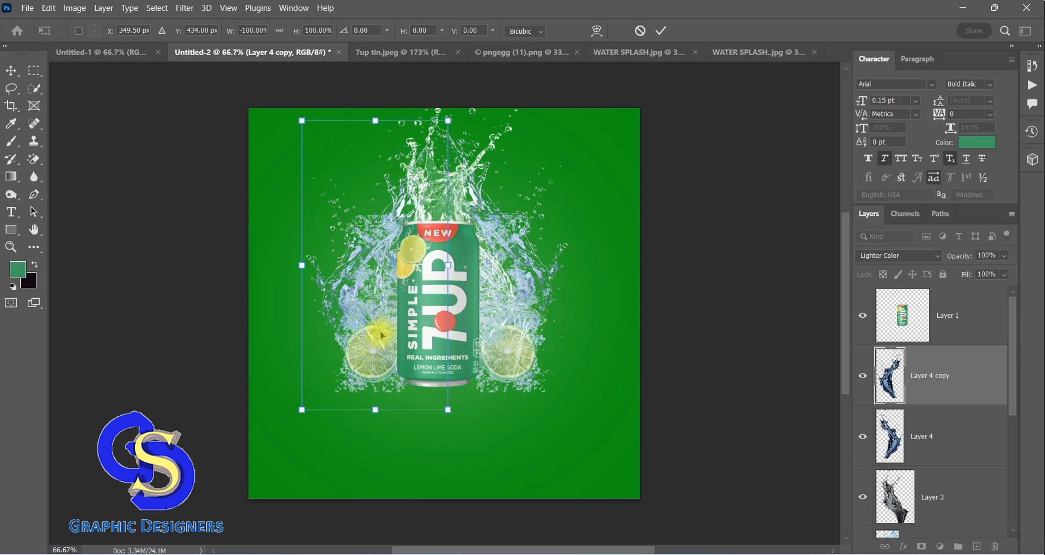
click(11, 70)
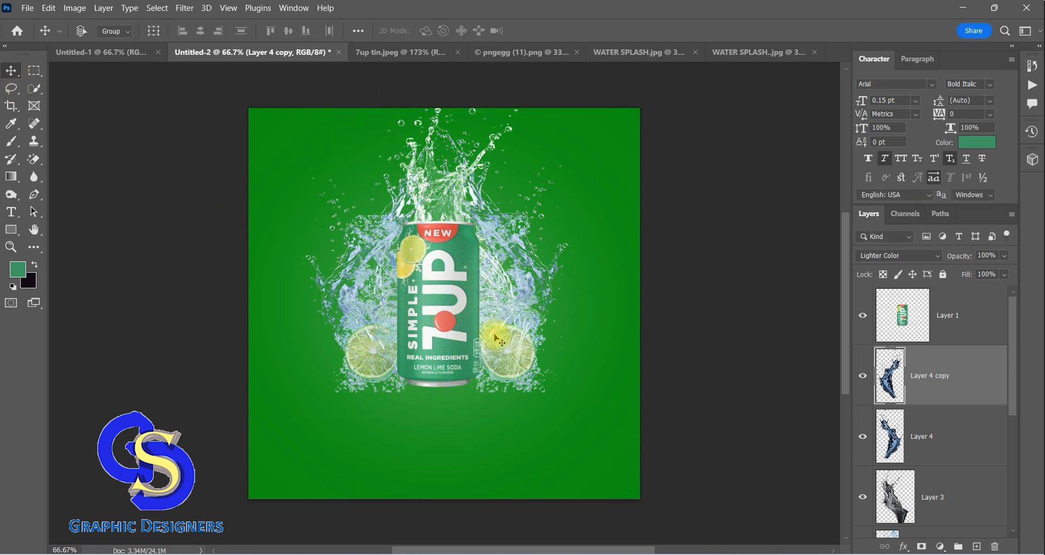
Duplicate the can layer, flip the copy horizontally and move it directly below the original can
click(902, 322)
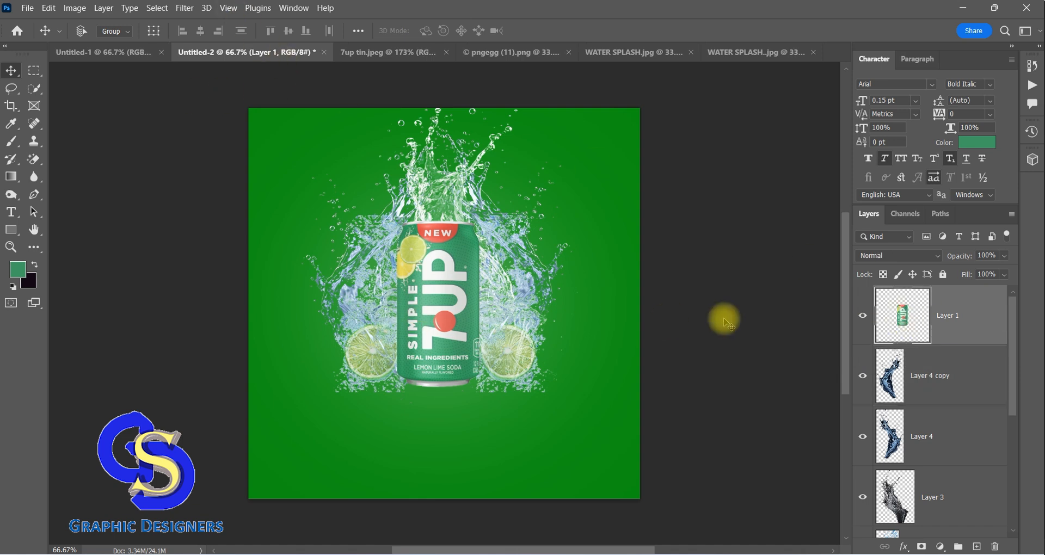
key(ctrl+j)
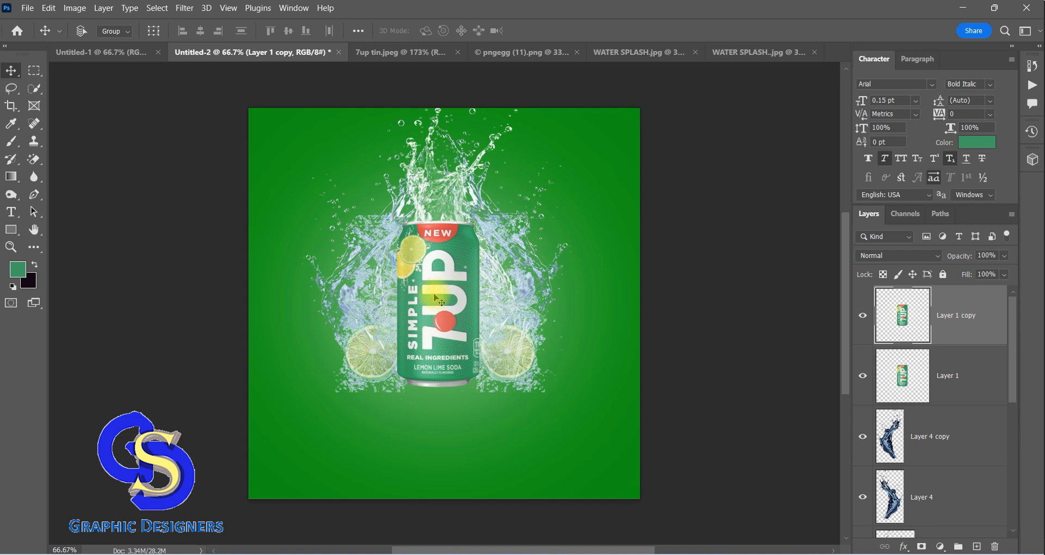
key(ctrl+t)
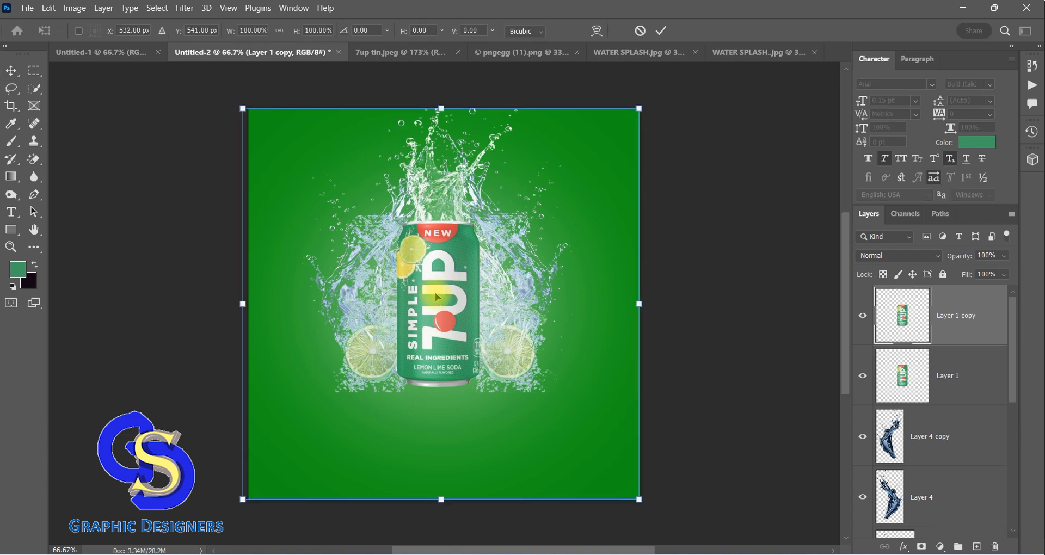
right_click(435, 289)
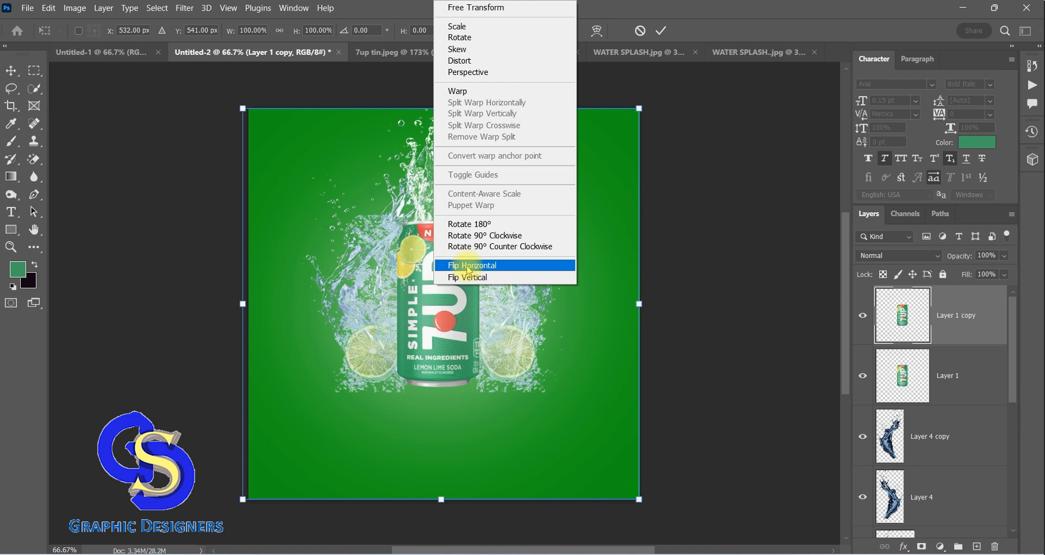
click(469, 266)
drag(445, 290, 437, 456)
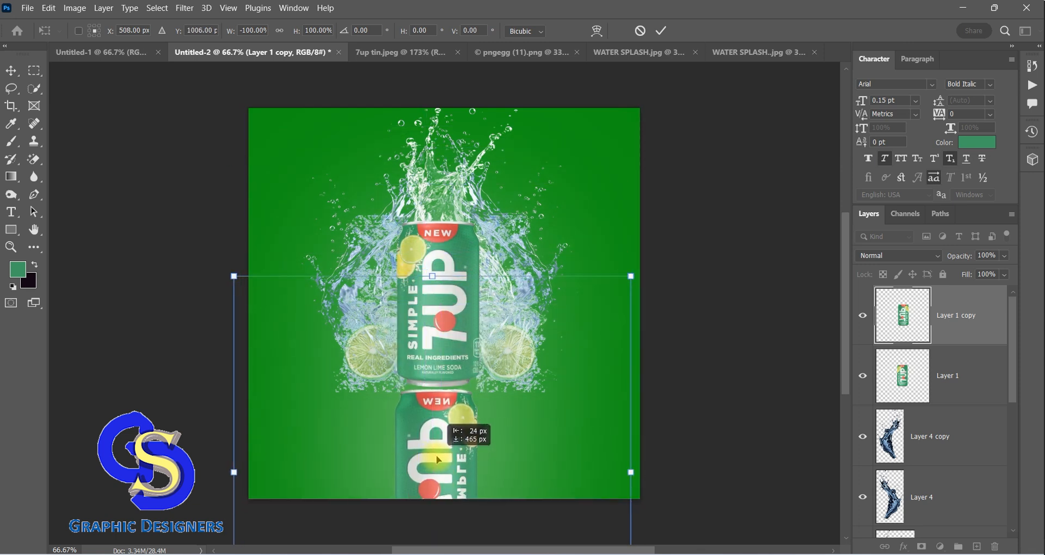
drag(438, 461, 439, 453)
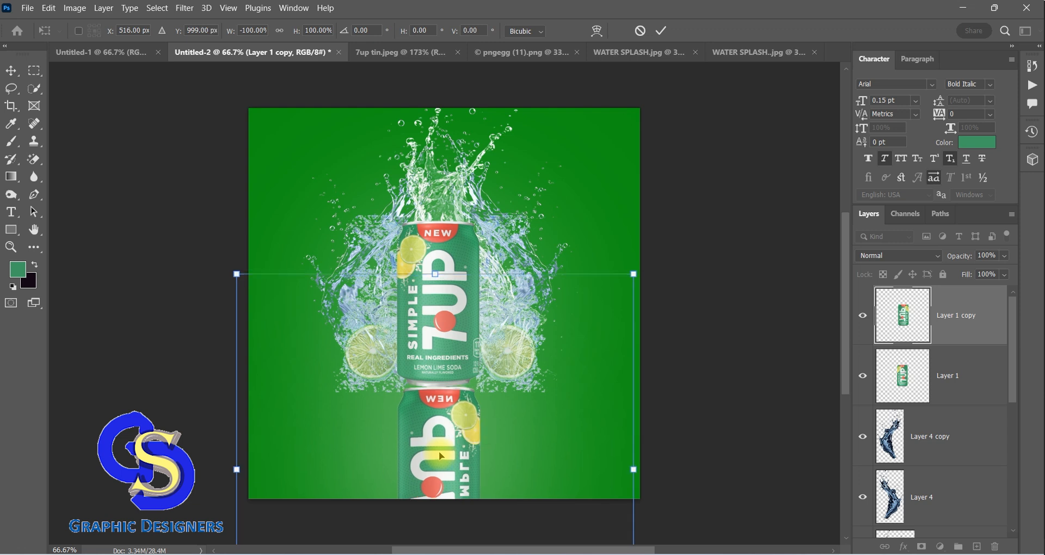
scroll(442, 401, down, 5)
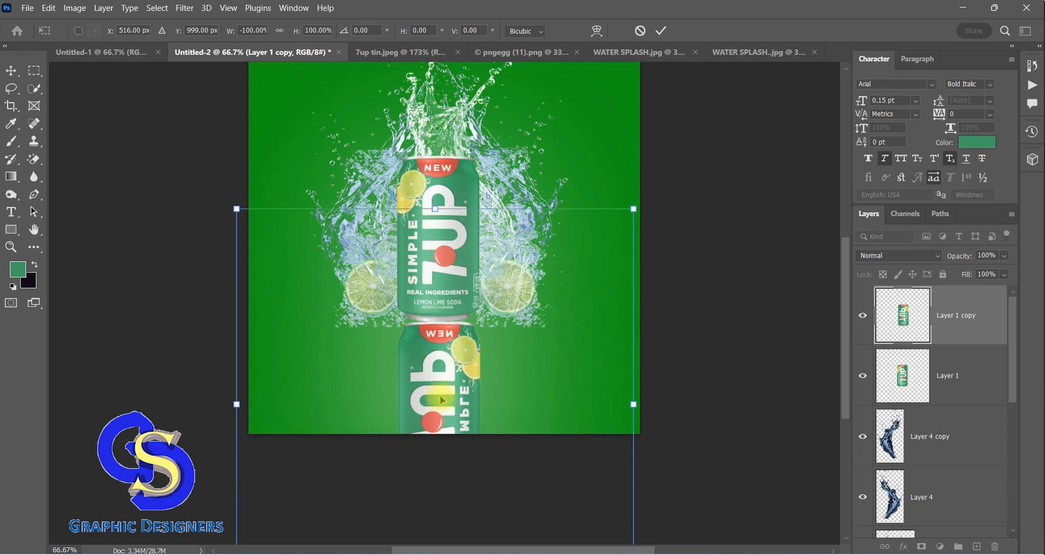
Squash the can copy to about 30.2% height and turn it upside down against the can's base as a reflection
drag(434, 525, 471, 249)
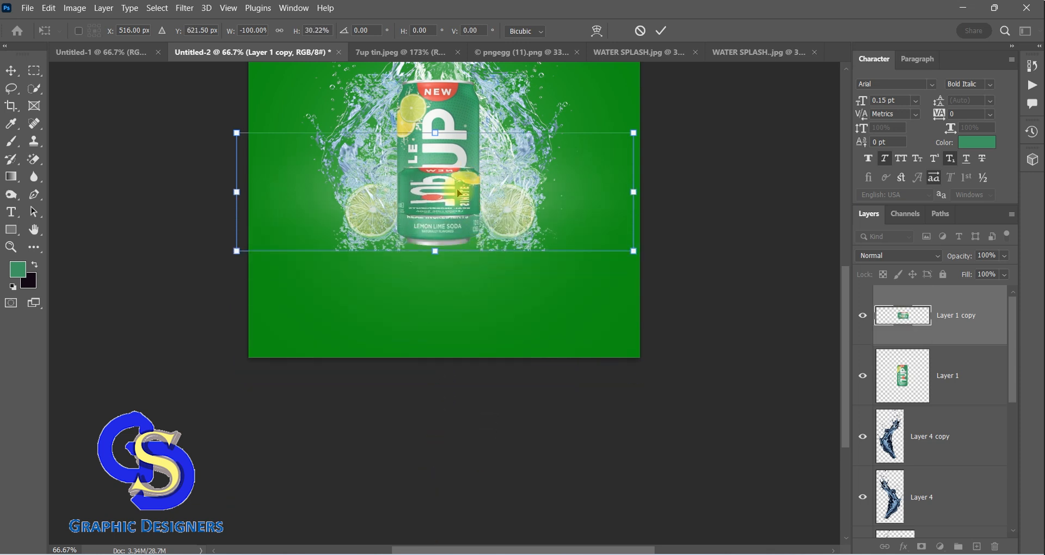
drag(441, 194, 441, 278)
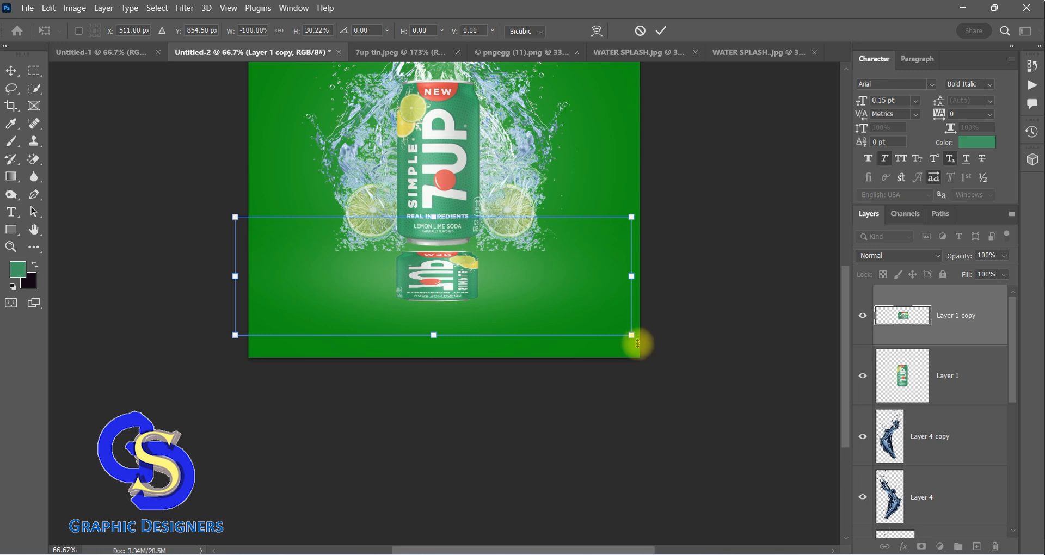
drag(630, 343, 280, 227)
drag(428, 290, 434, 283)
click(10, 70)
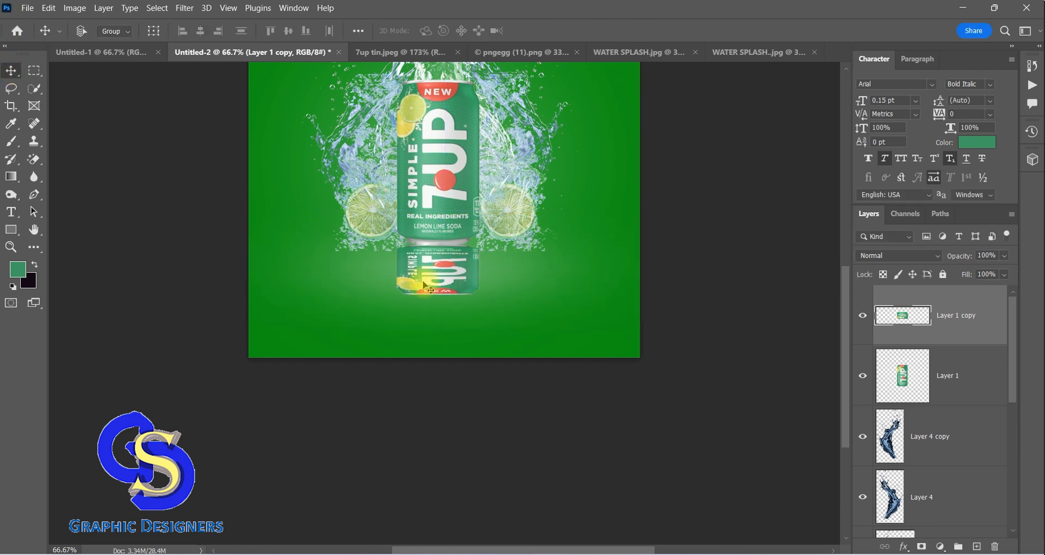
Apply a Gaussian Blur with a 6.2-pixel radius to the can's reflection and set its opacity to 62%
click(185, 8)
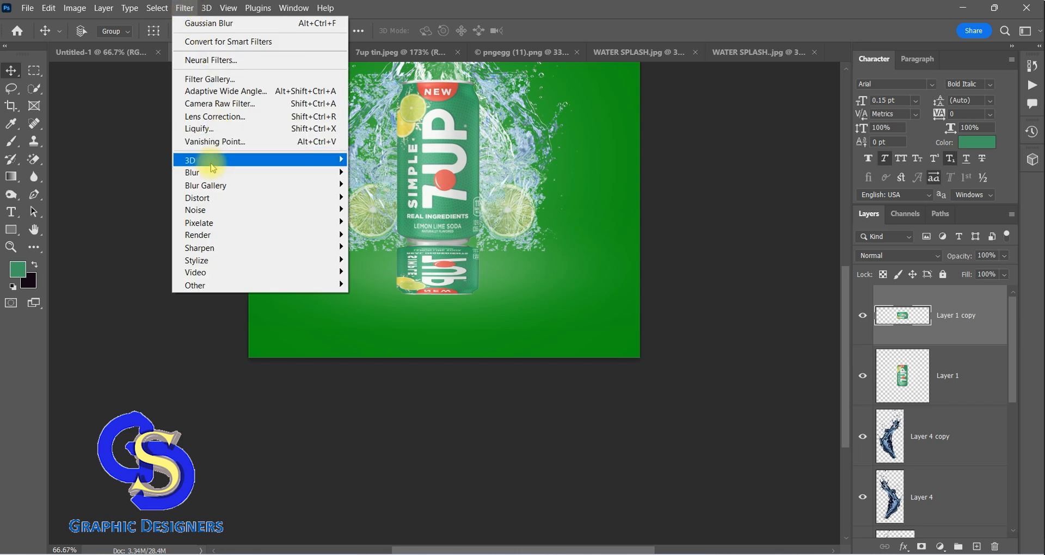
mouse_move(245, 172)
click(378, 223)
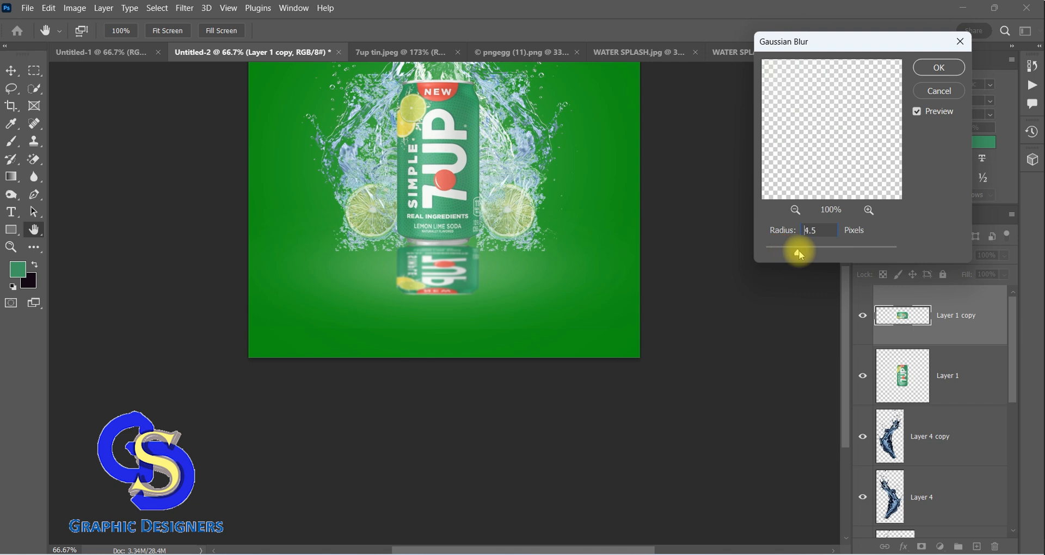
drag(800, 255, 807, 255)
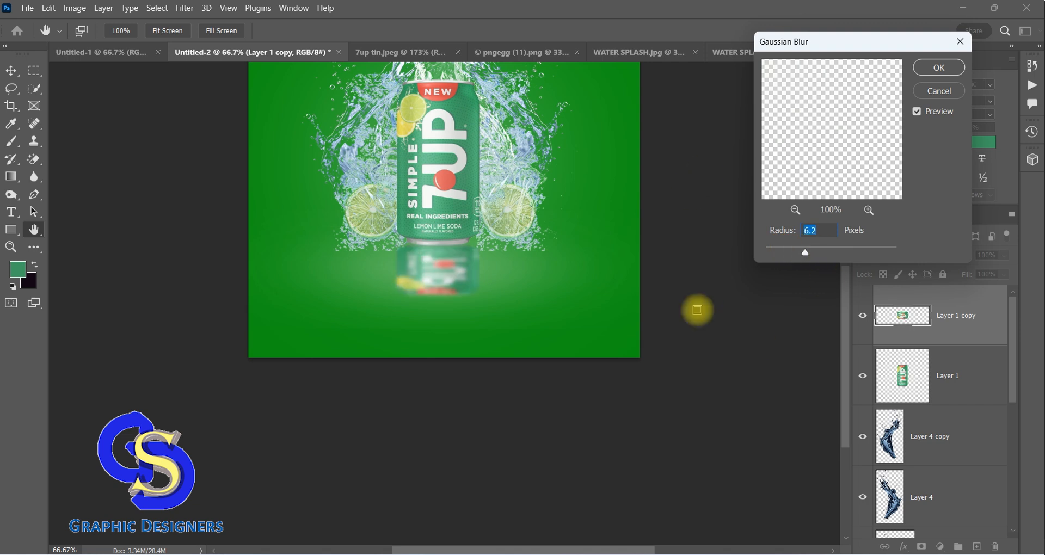
scroll(541, 337, up, 5)
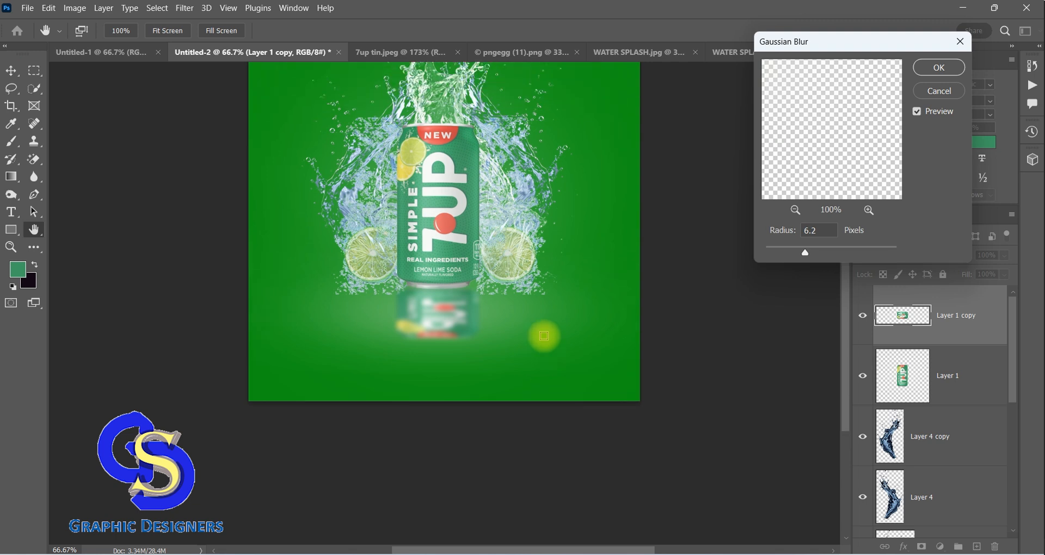
click(937, 70)
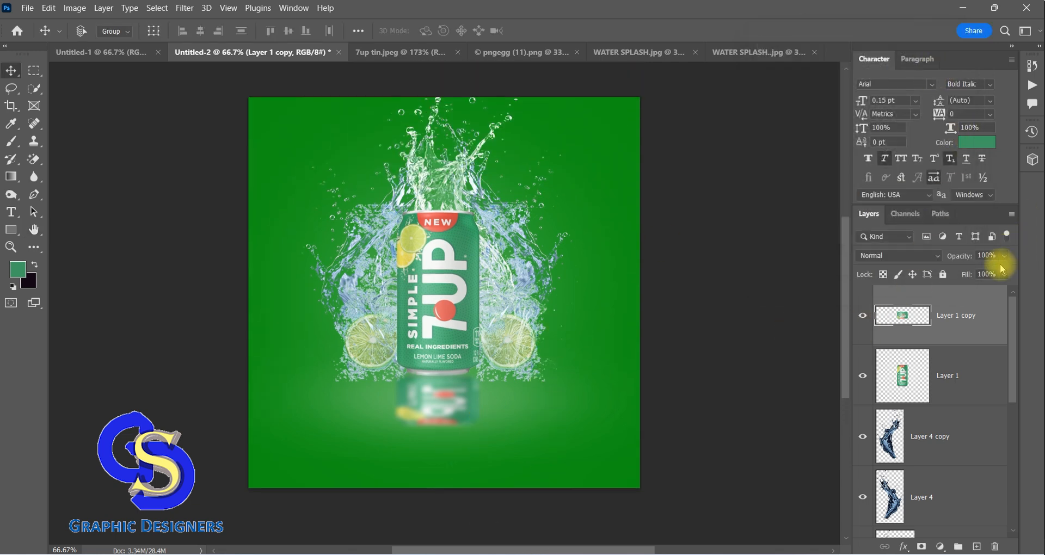
drag(1009, 270, 987, 273)
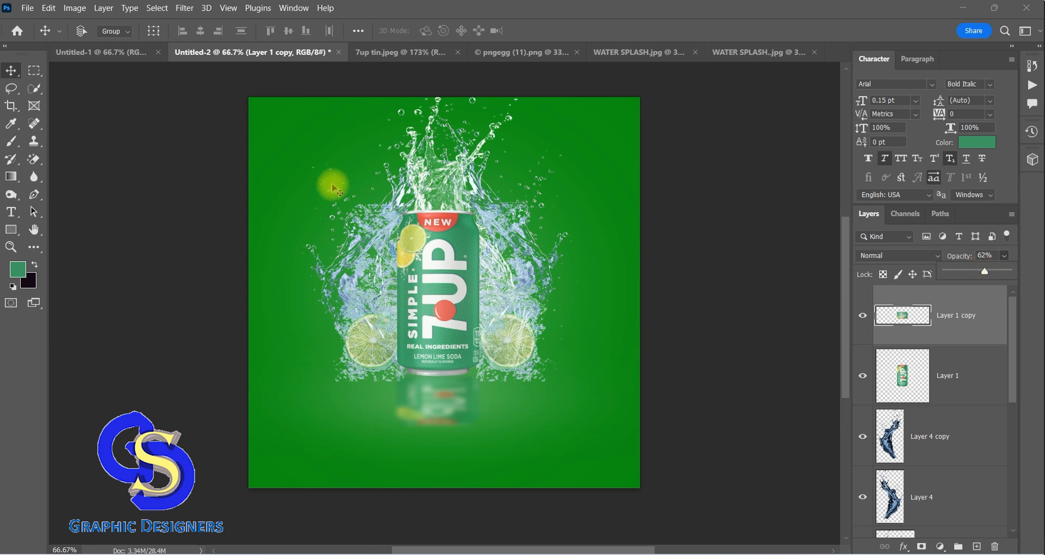
Open Lemon 1.png and bring the lime wedge into the Untitled-2 poster as a new layer above the reflection
key(F9)
click(949, 533)
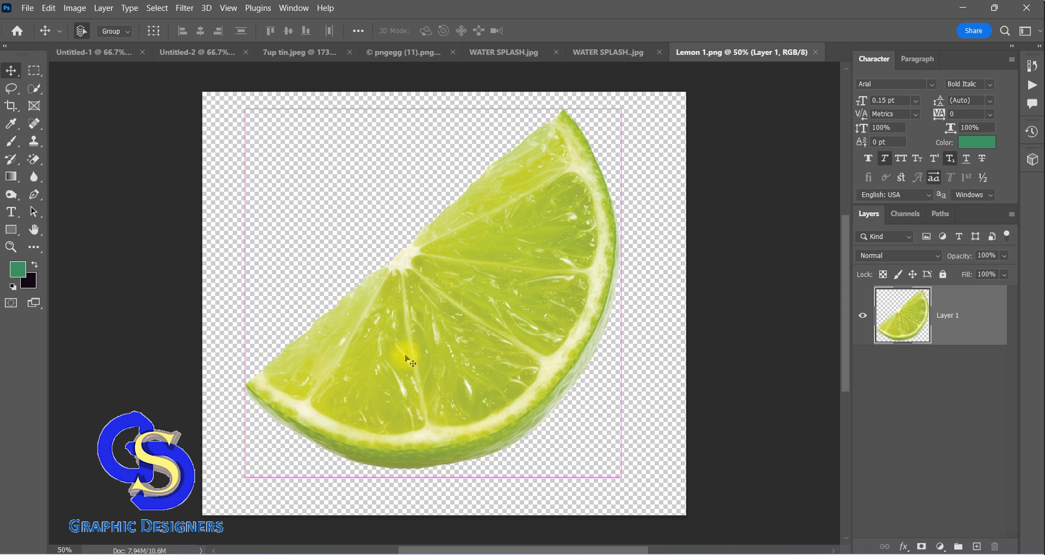
drag(406, 361, 462, 416)
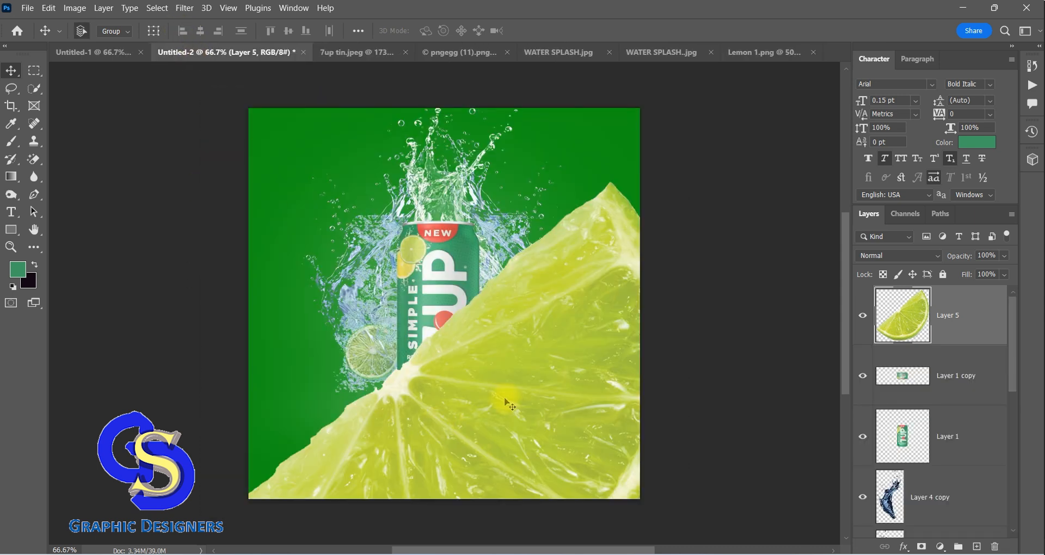
Scale the lime wedge to about 8.09% and place it at the lower-left base of the can
key(ctrl+t)
key(F9)
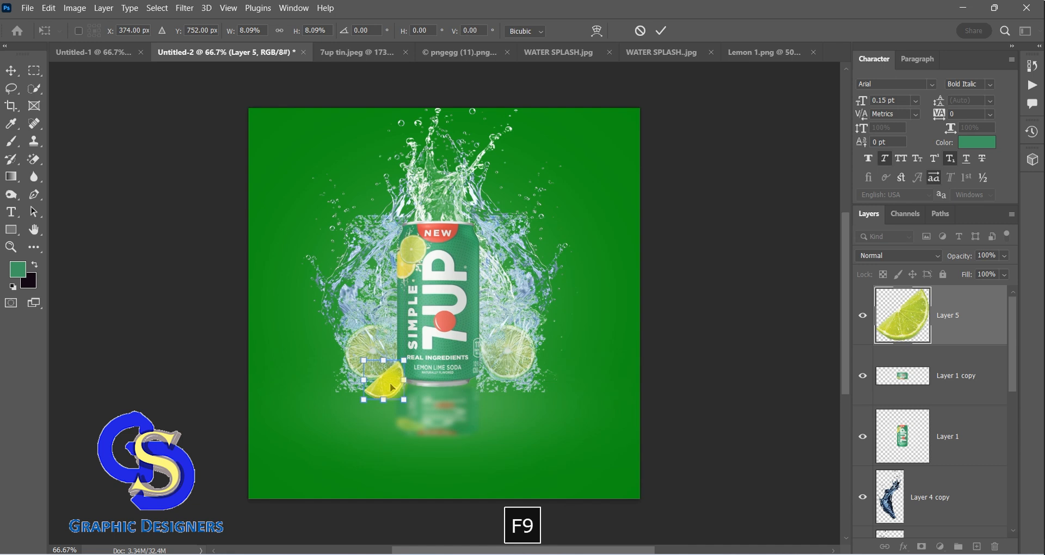
click(11, 70)
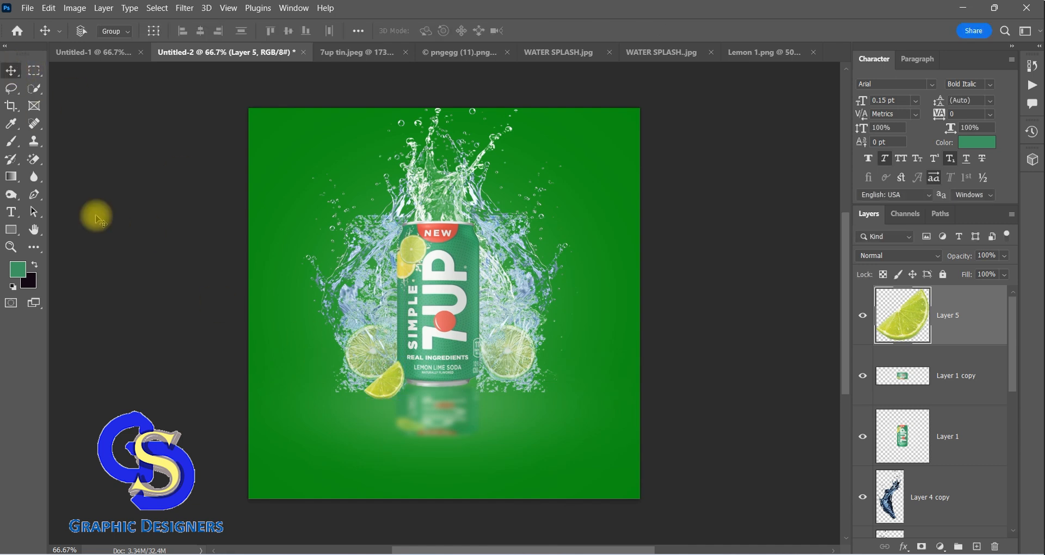
Set the foreground colour to 06130b and give the Brush a flattened tip angled at 25°
click(16, 269)
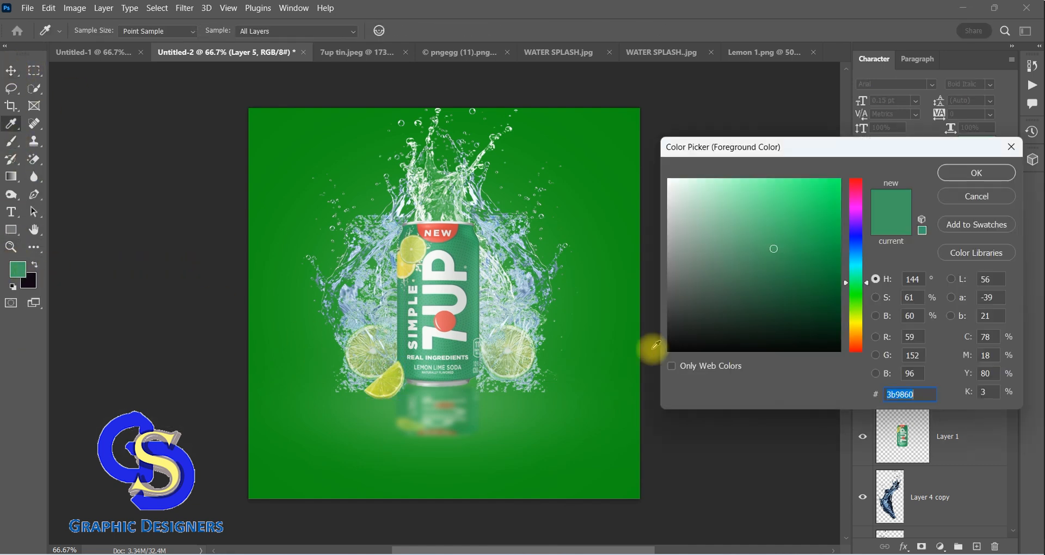
click(789, 338)
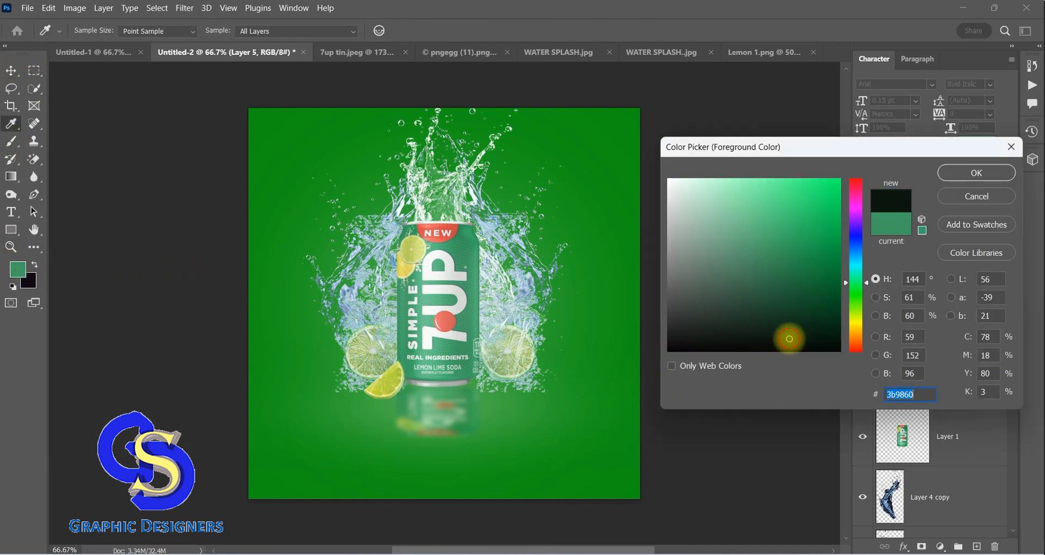
click(962, 174)
click(13, 142)
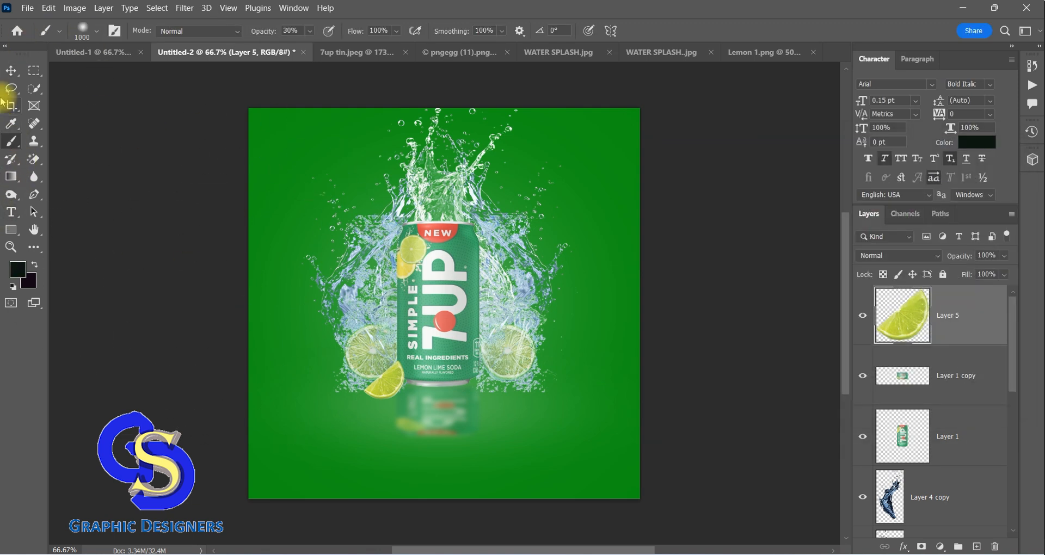
click(98, 32)
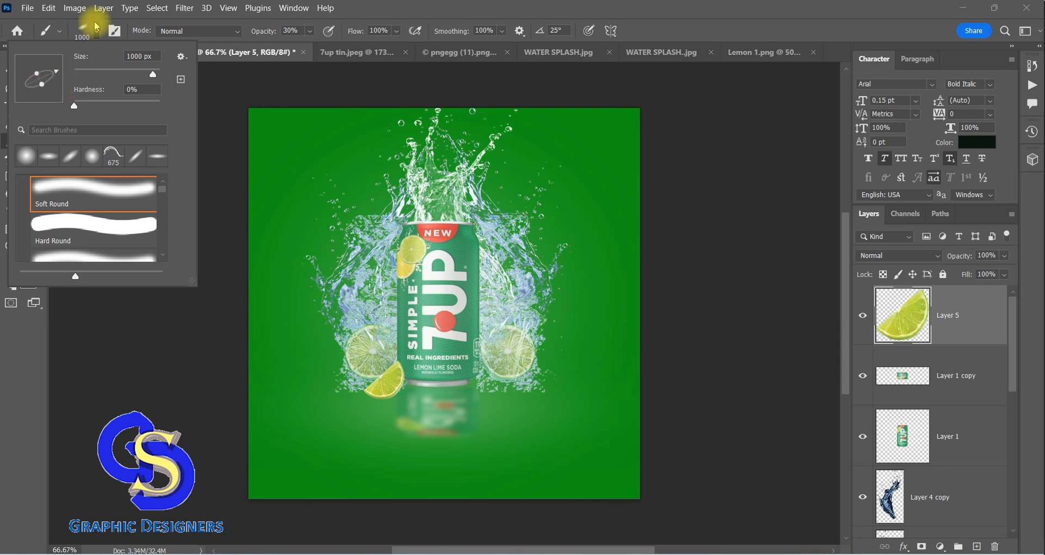
click(213, 41)
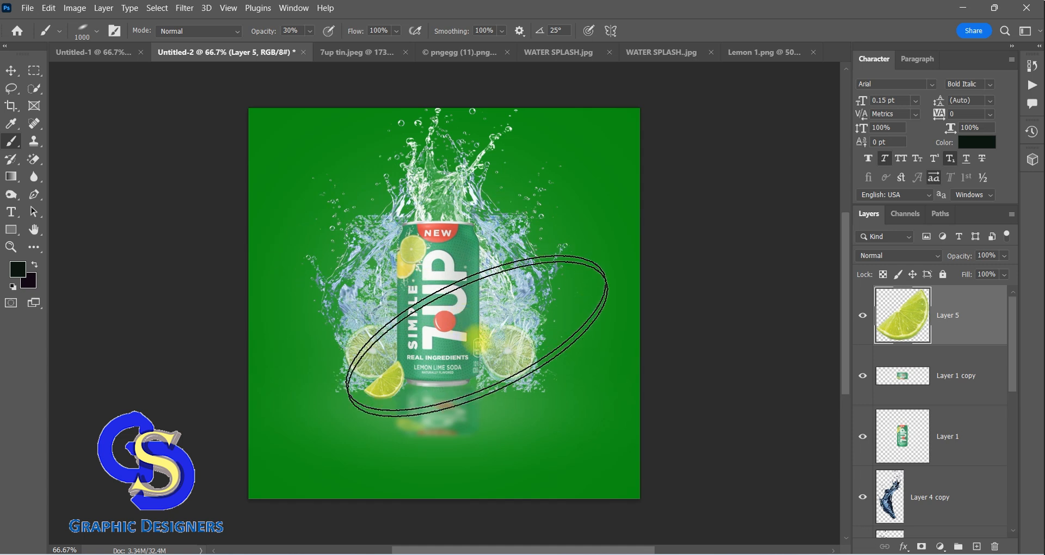
Reduce the brush size to 150 and paint a dark shadow beneath the lime wedge on its layer
key(bracketleft)
key(bracketleft)
key(bracketleft)
key(bracketleft)
key(bracketleft)
key(bracketleft)
key(bracketleft)
key(bracketleft)
key(bracketleft)
key(bracketleft)
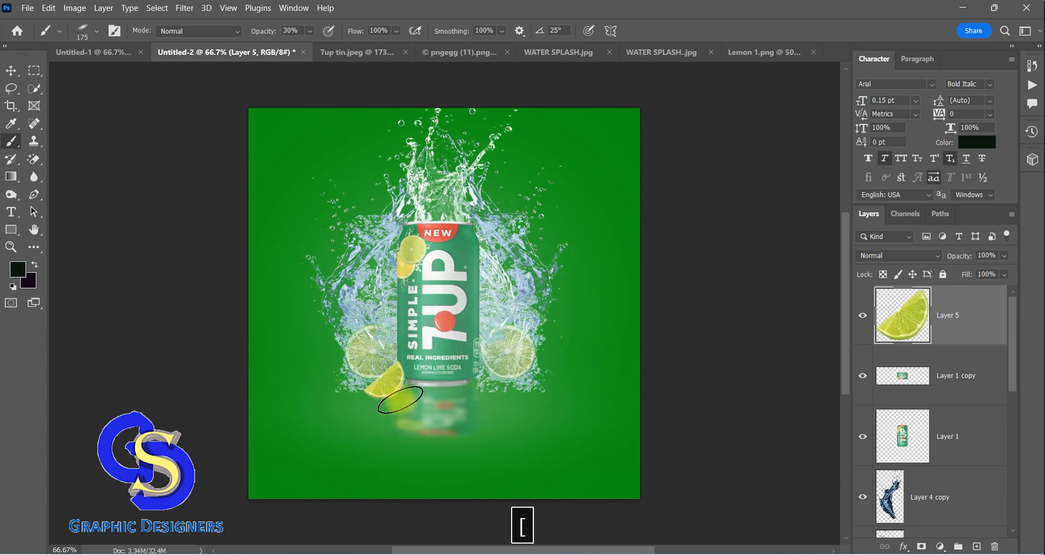
click(394, 396)
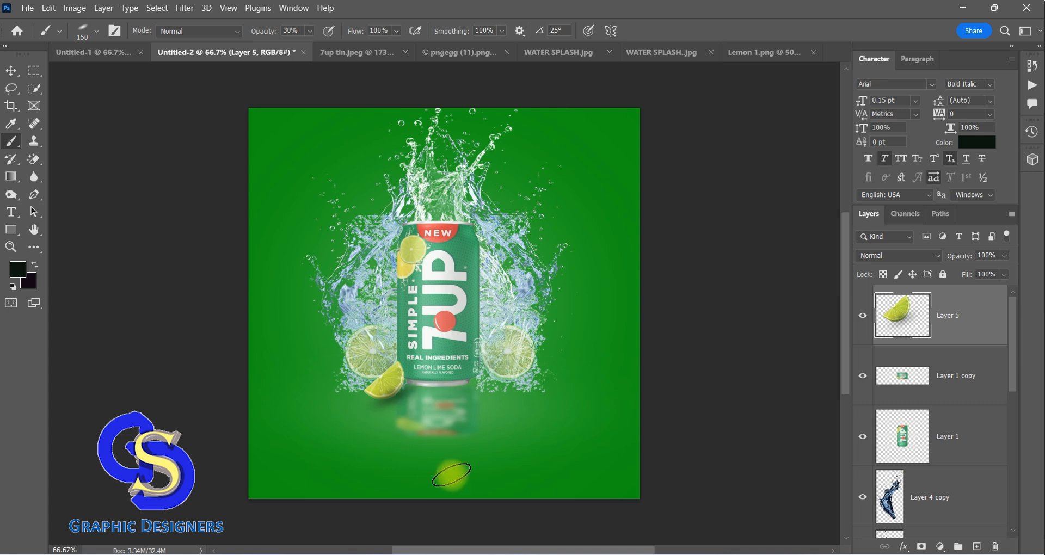
Open Leaf (1).png and bring one mint sprig into the Untitled-2 poster as a new layer
key(F9)
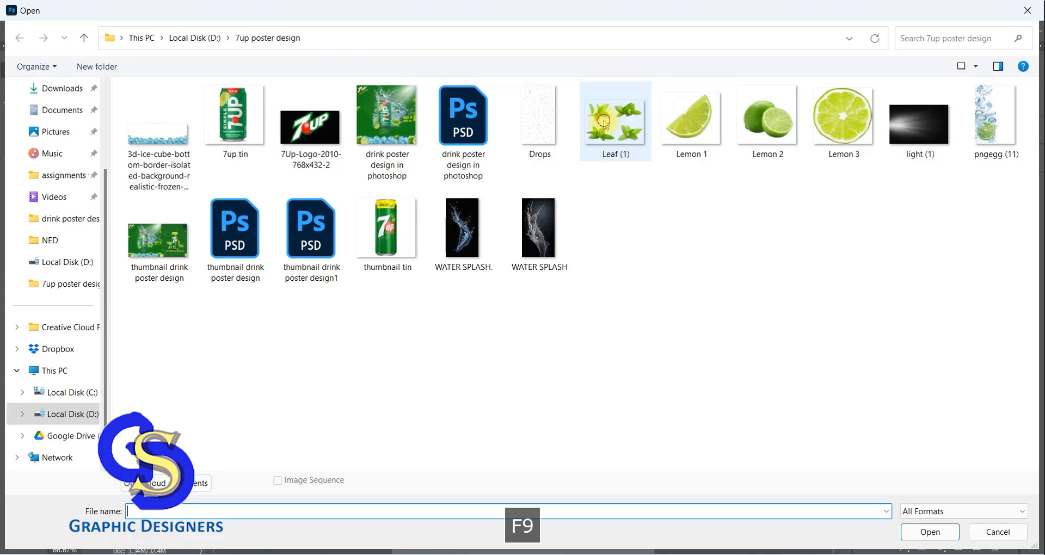
click(611, 116)
click(928, 532)
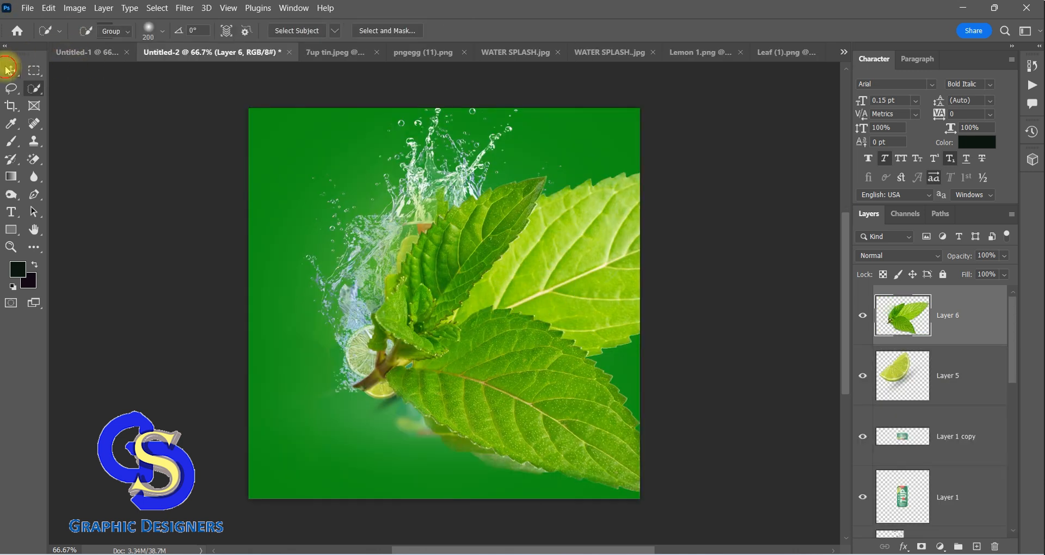
Scale the mint leaves to about 22.63% and place them against the lower-right side of the can
click(8, 70)
key(ctrl+t)
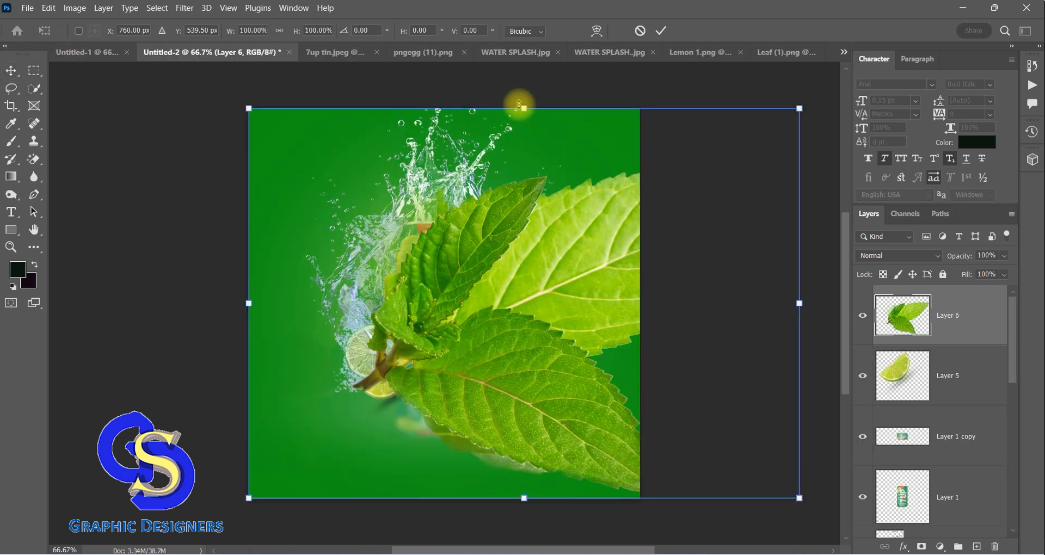
drag(525, 107, 541, 414)
drag(530, 455, 504, 361)
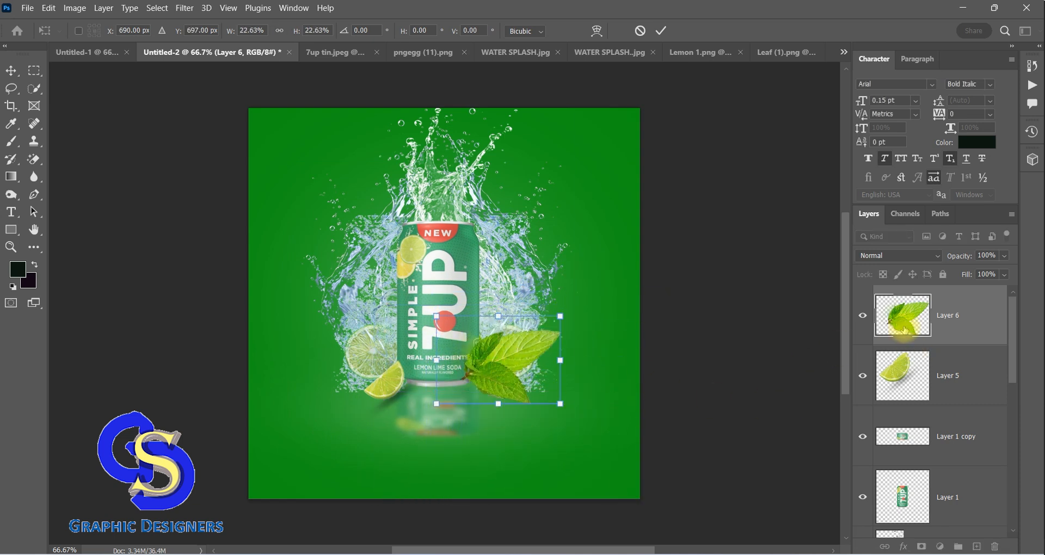
Raise the can layer to the top of the layer stack and shift the mint leaves slightly up and to the right behind the can
drag(901, 499, 908, 322)
drag(925, 367, 919, 309)
drag(521, 353, 519, 348)
key(ctrl+z)
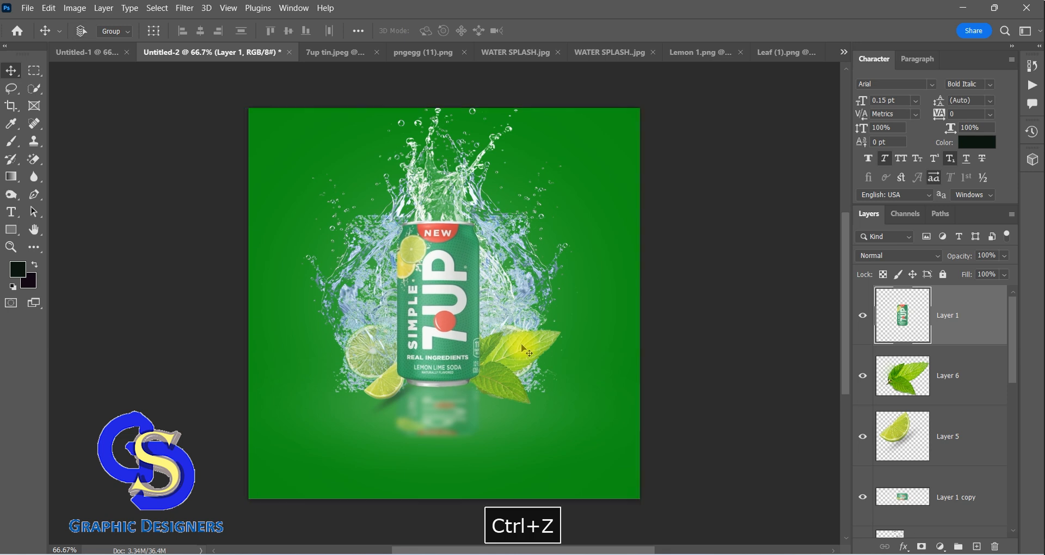
click(902, 382)
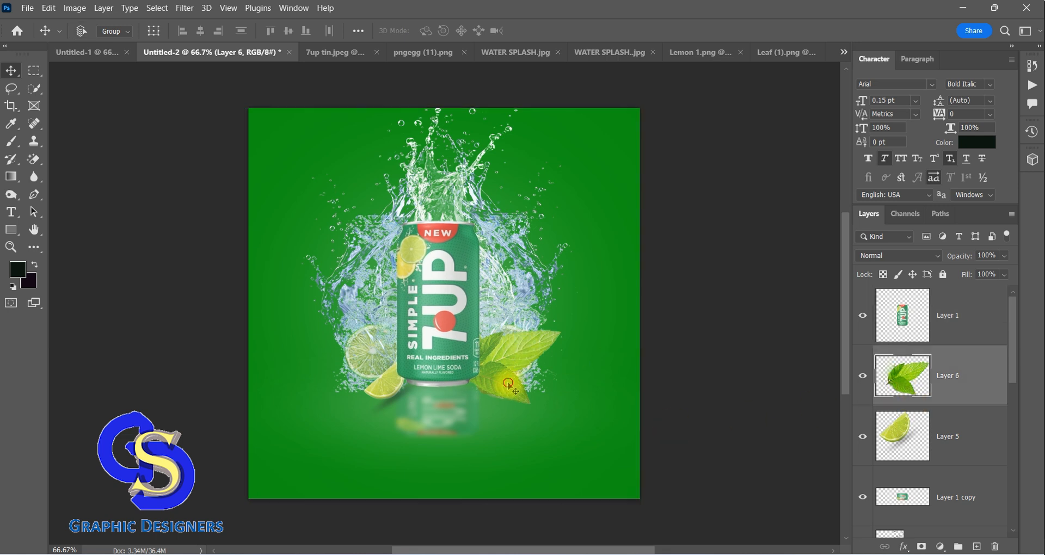
drag(508, 391, 517, 382)
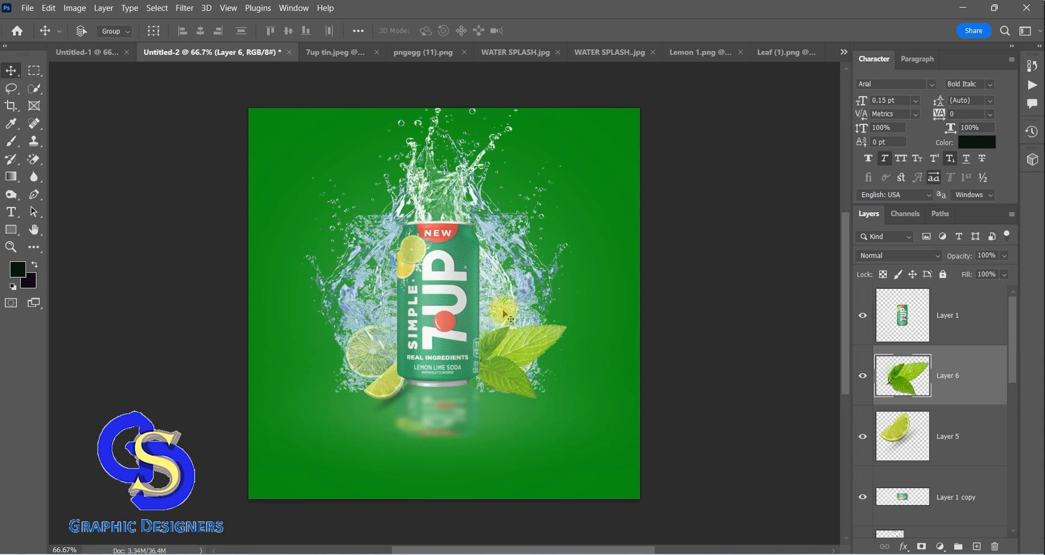
Open 7Up-Logo-2010-768x432-2.png and bring the 7UP logo into the Untitled-2 poster as a new layer
scroll(484, 228, up, 1)
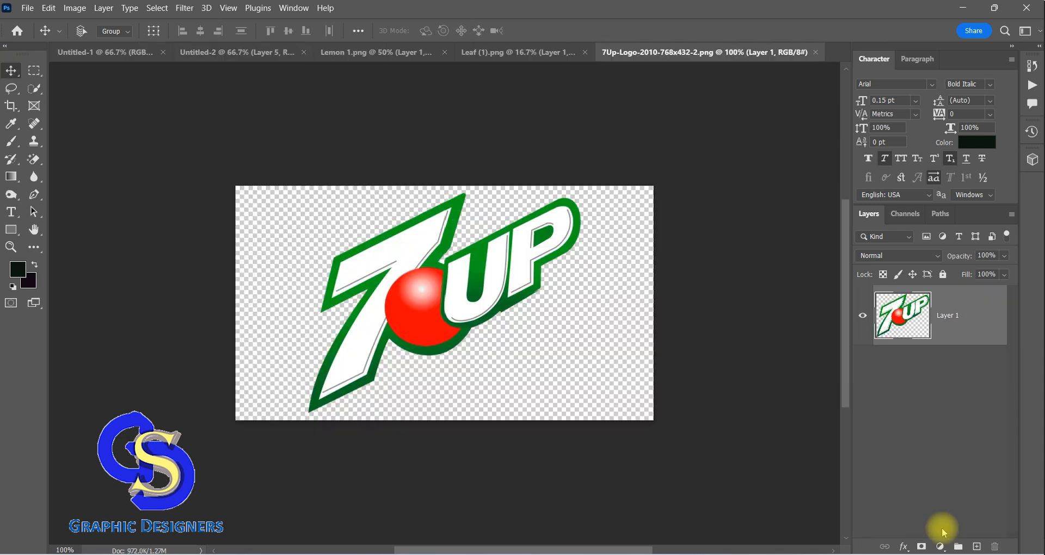
key(F9)
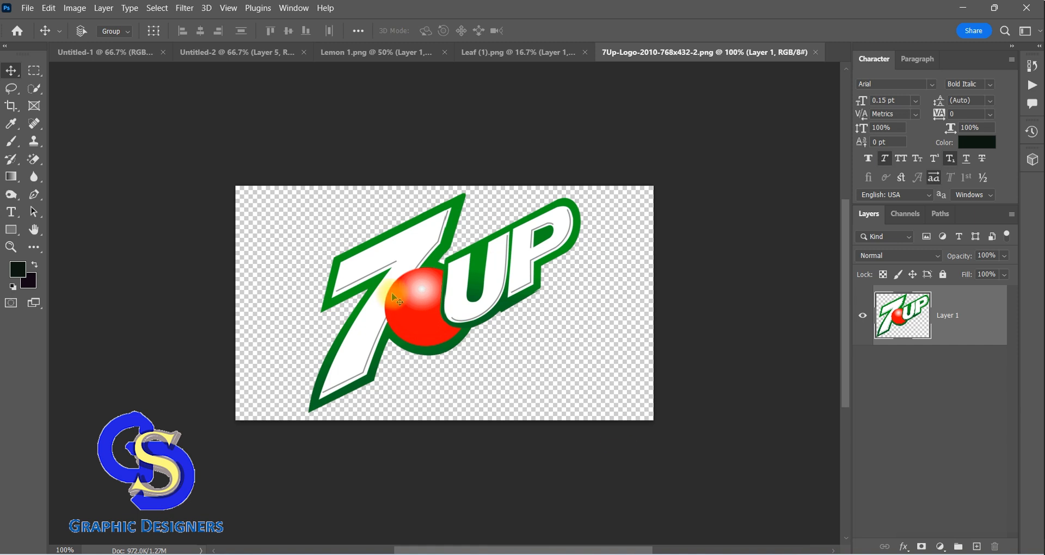
key(F9)
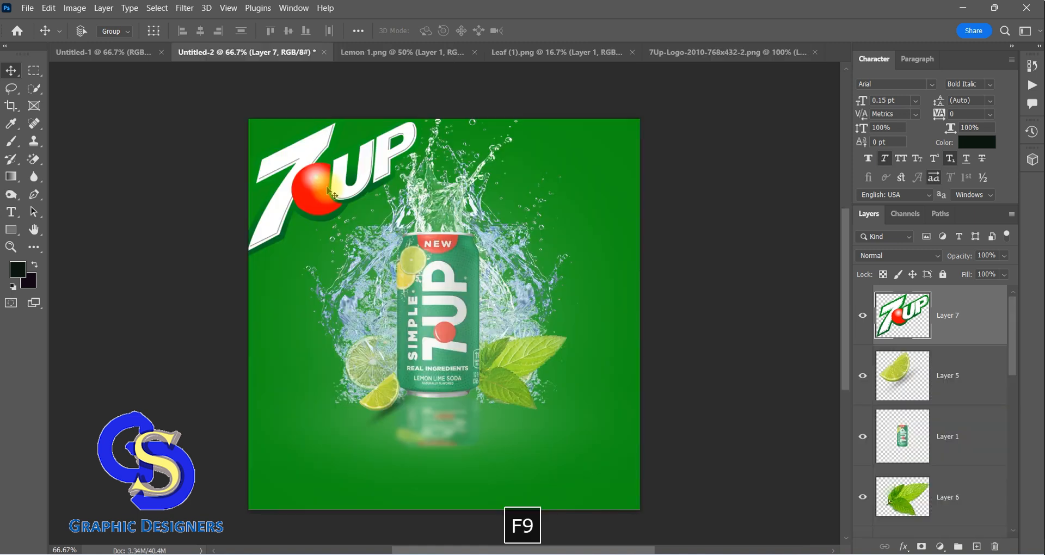
Scale the 7UP logo to about 35% and position it in the poster's upper-left corner, slightly below the edge
key(ctrl+t)
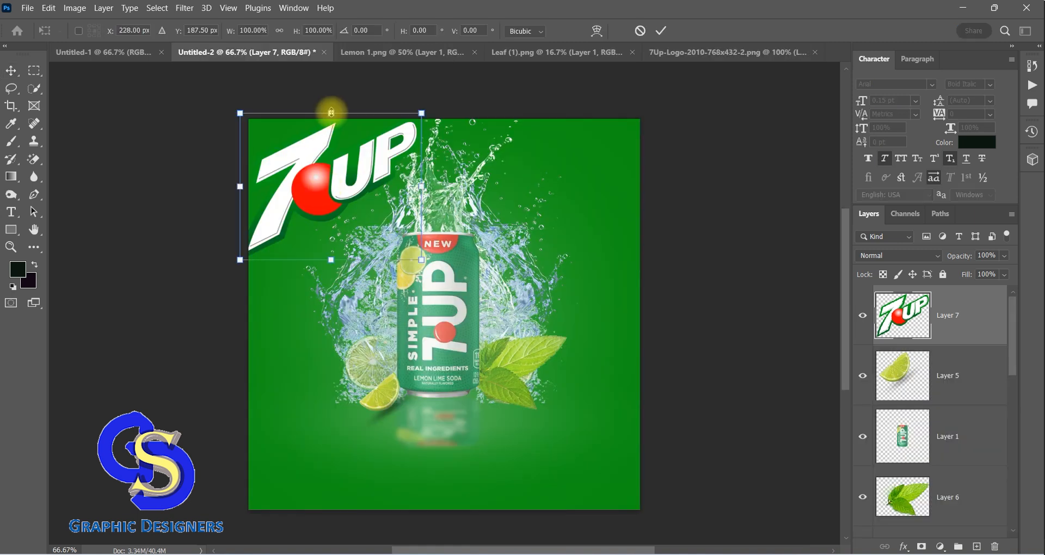
drag(332, 113, 293, 150)
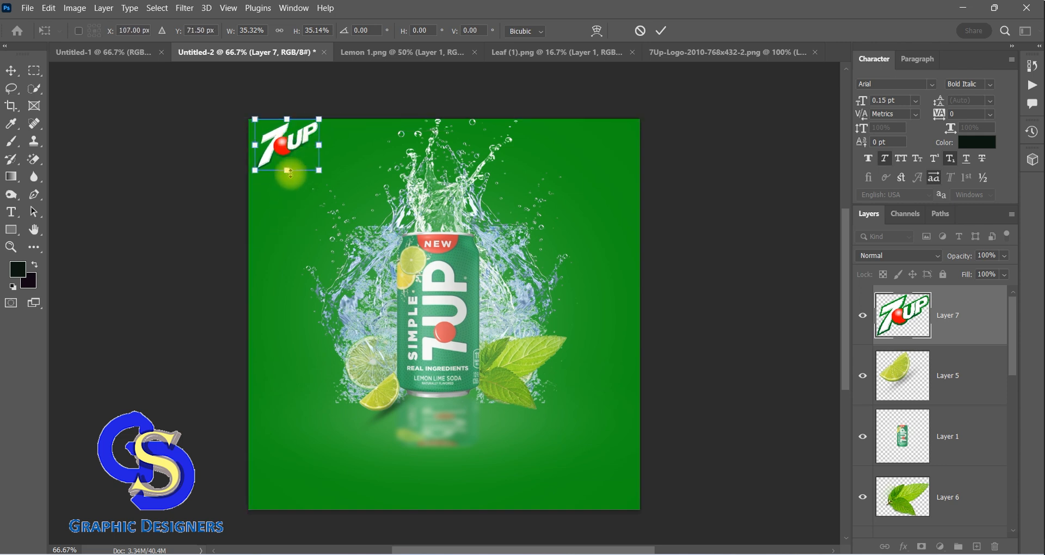
key(Down)
key(Down)
key(Down)
key(Down)
key(Down)
key(Down)
key(Down)
key(Down)
key(Down)
key(Down)
key(Down)
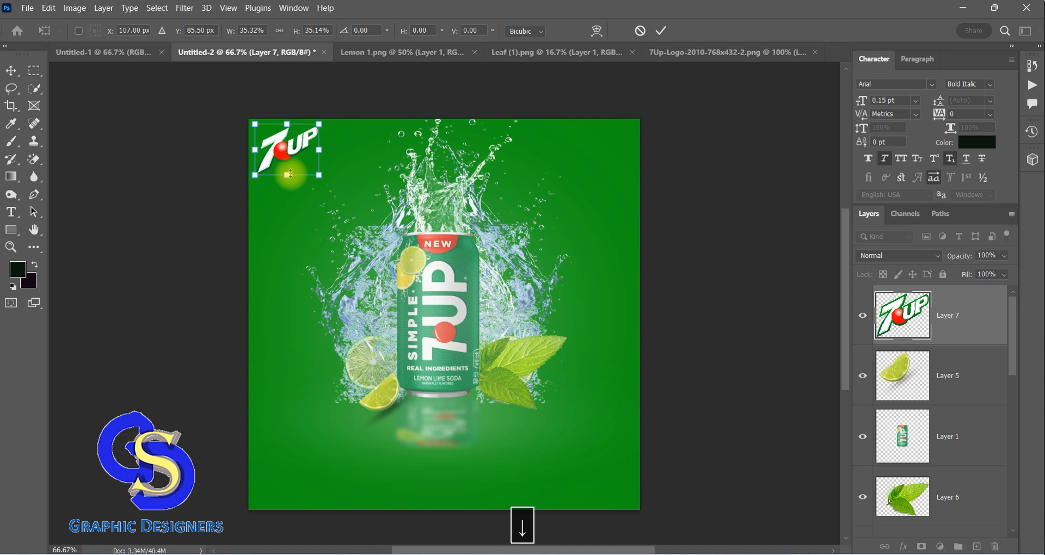
key(Down)
key(Down)
key(Down)
click(14, 72)
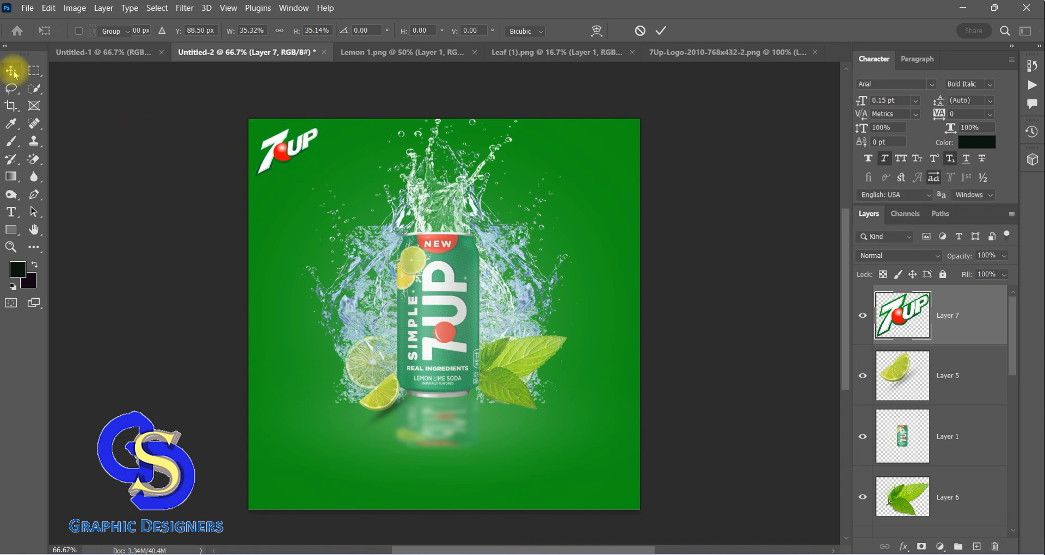
Open Lemon 2.png and bring the whole and halved limes into the Untitled-2 poster as a new layer
click(27, 7)
click(35, 35)
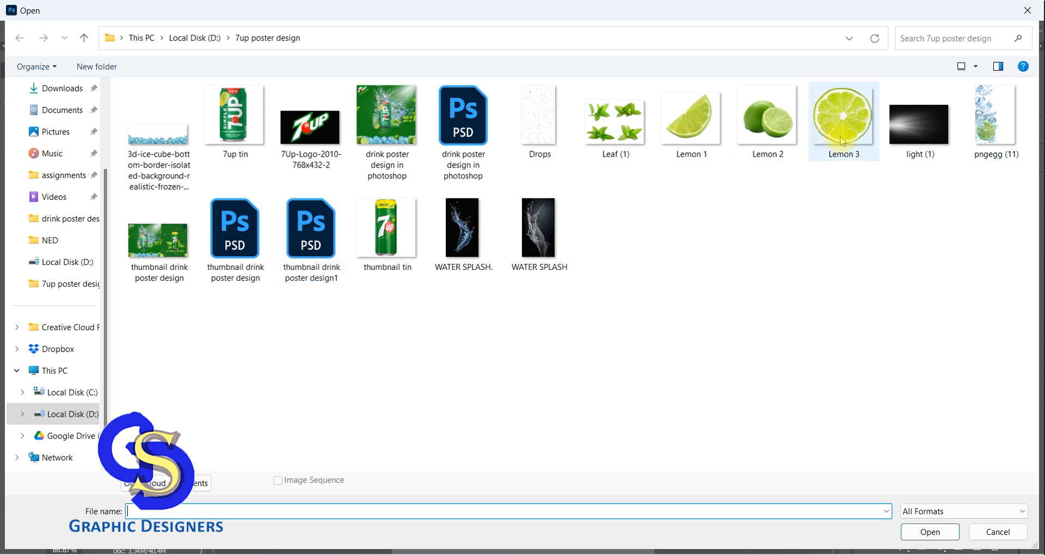
click(768, 117)
click(914, 532)
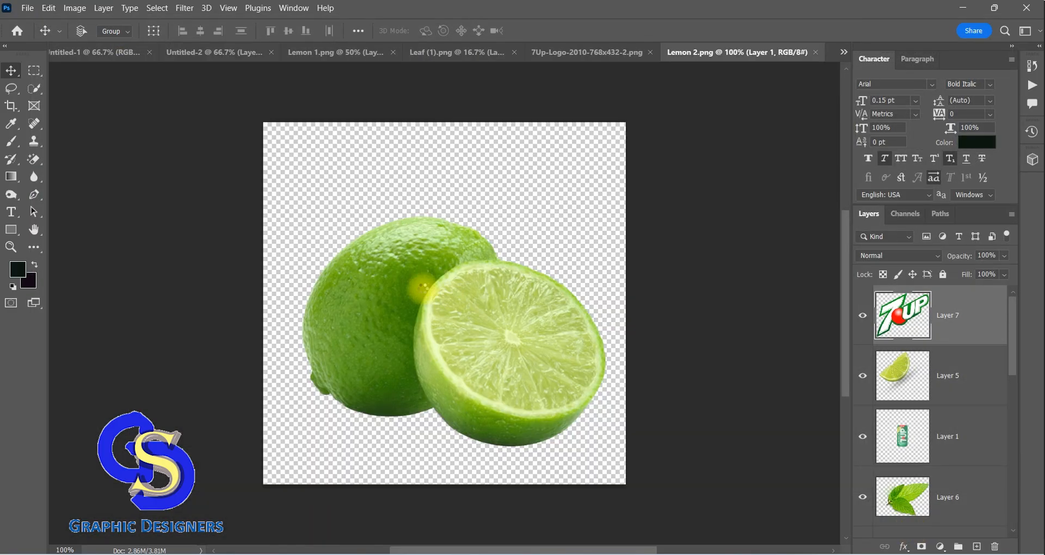
drag(427, 320, 320, 236)
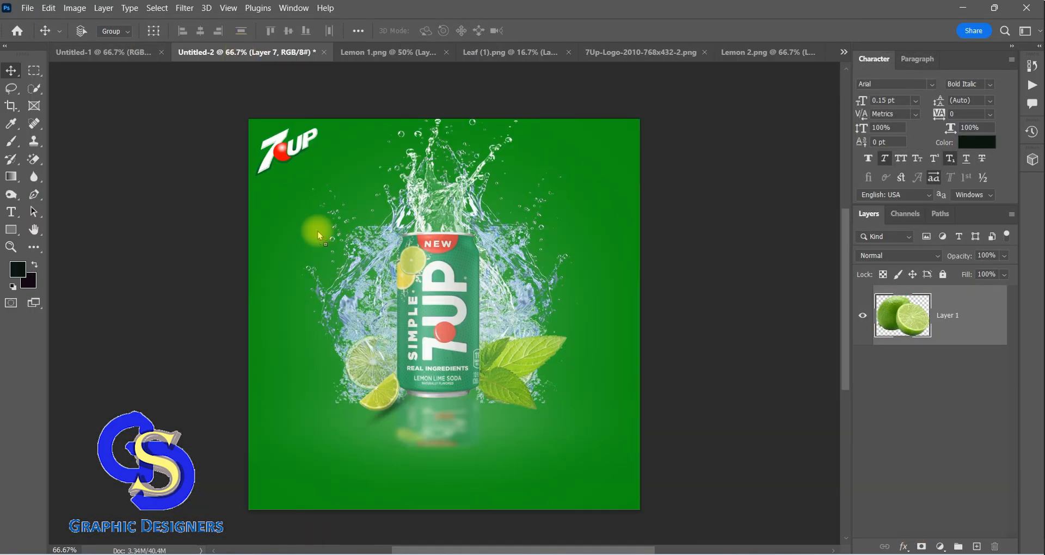
drag(532, 437, 543, 438)
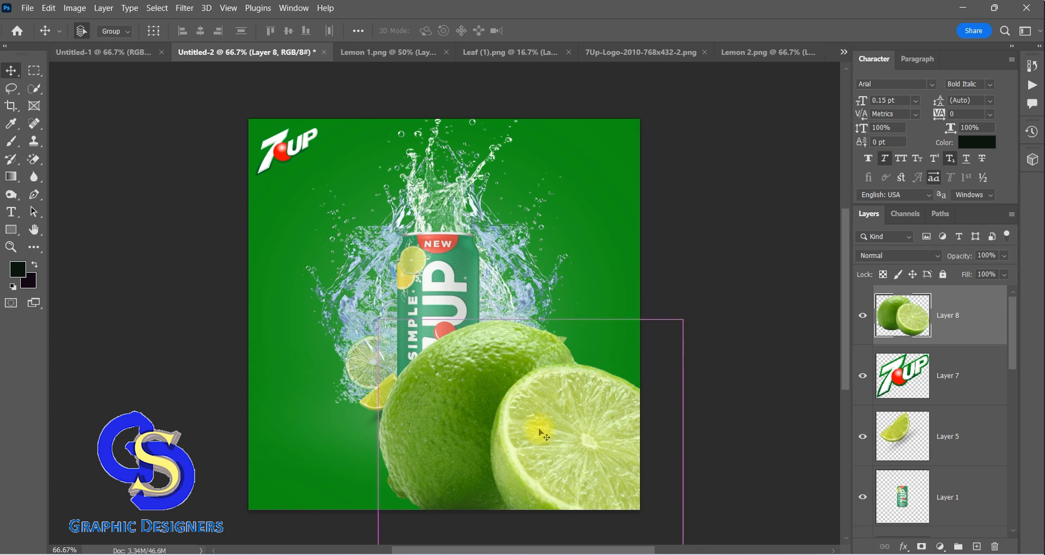
Scale the limes to about 24% in the poster's lower-right corner and place a duplicate of them in the lower-left corner
key(ctrl+t)
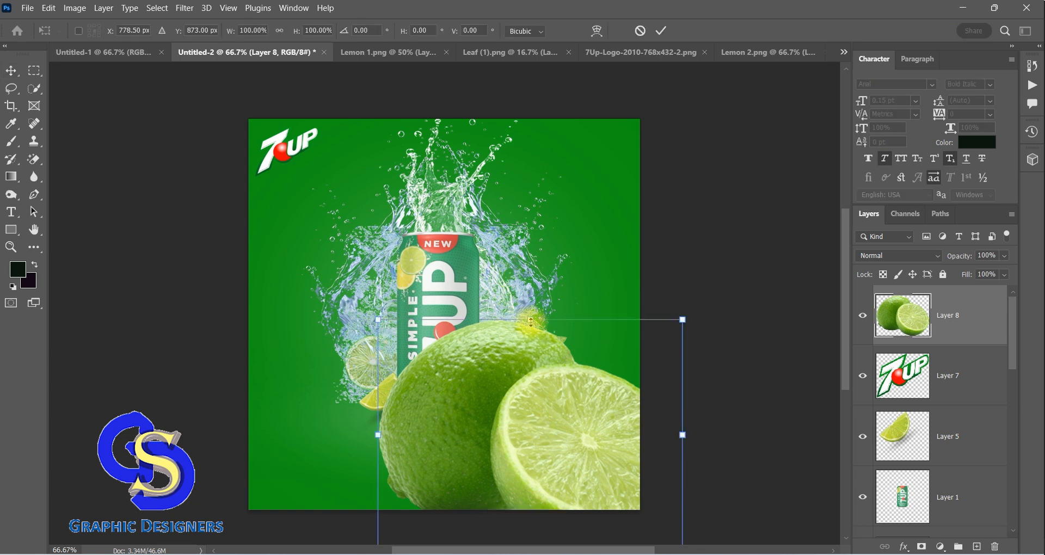
drag(531, 322, 620, 475)
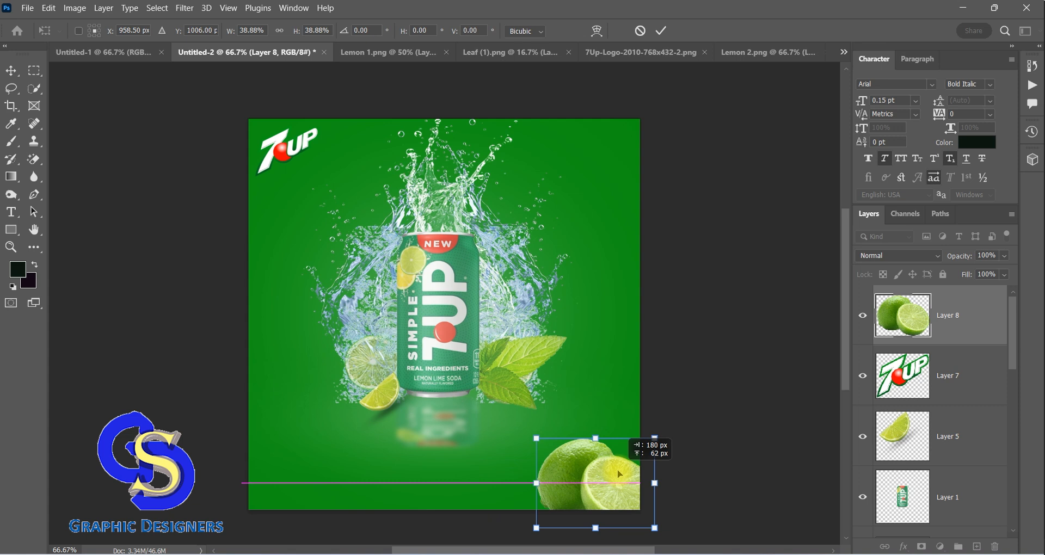
drag(595, 439, 608, 500)
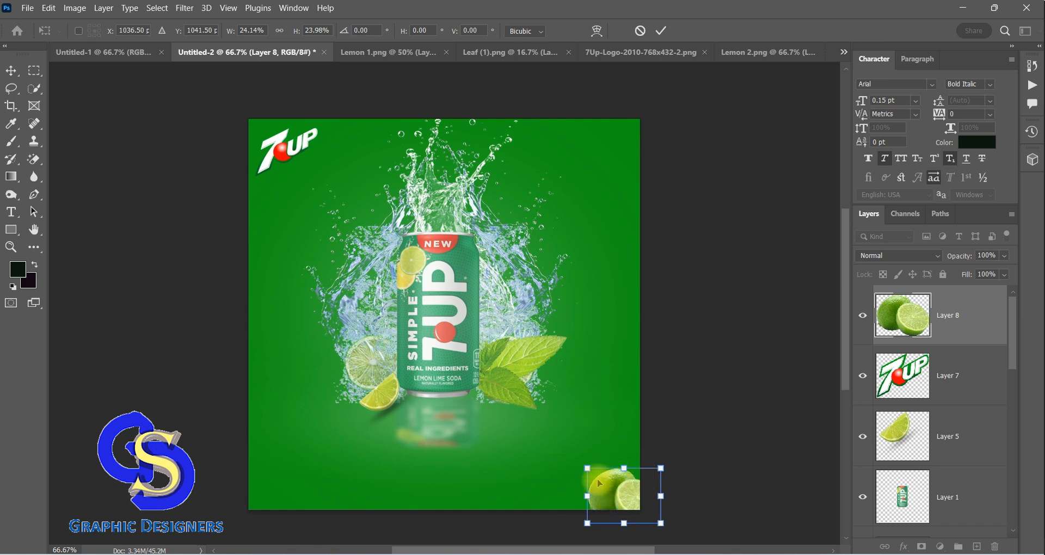
click(11, 70)
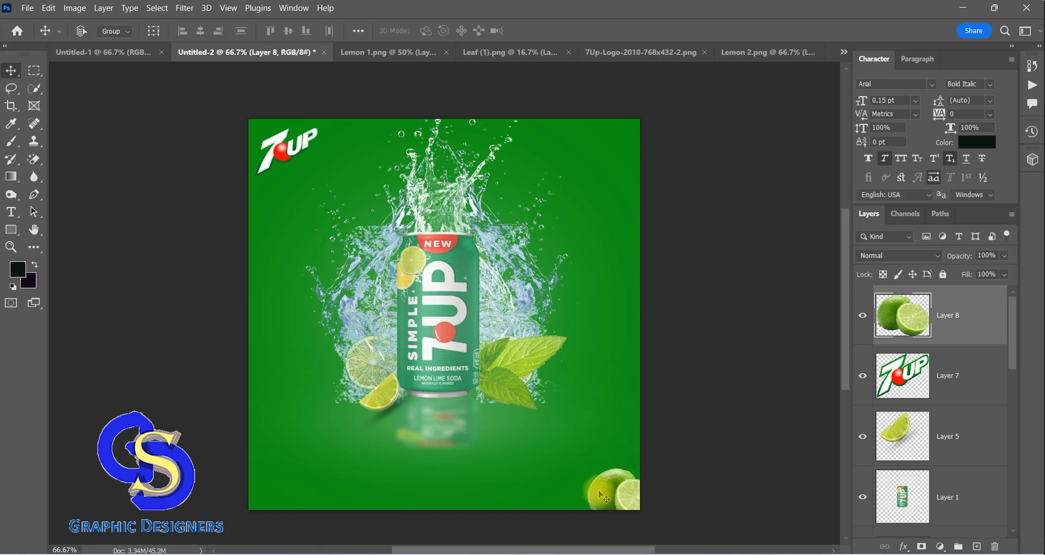
key(ctrl+j)
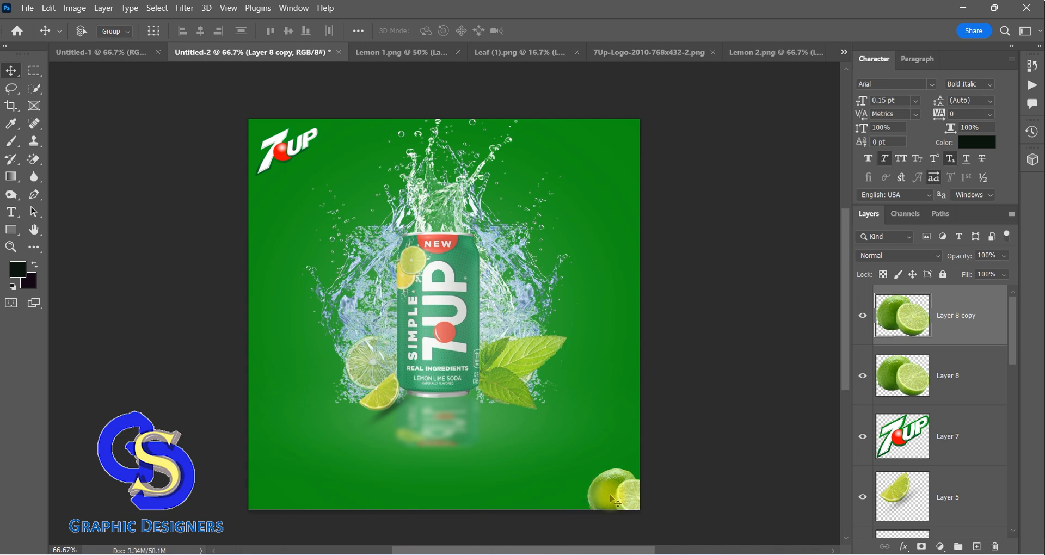
drag(615, 500, 265, 498)
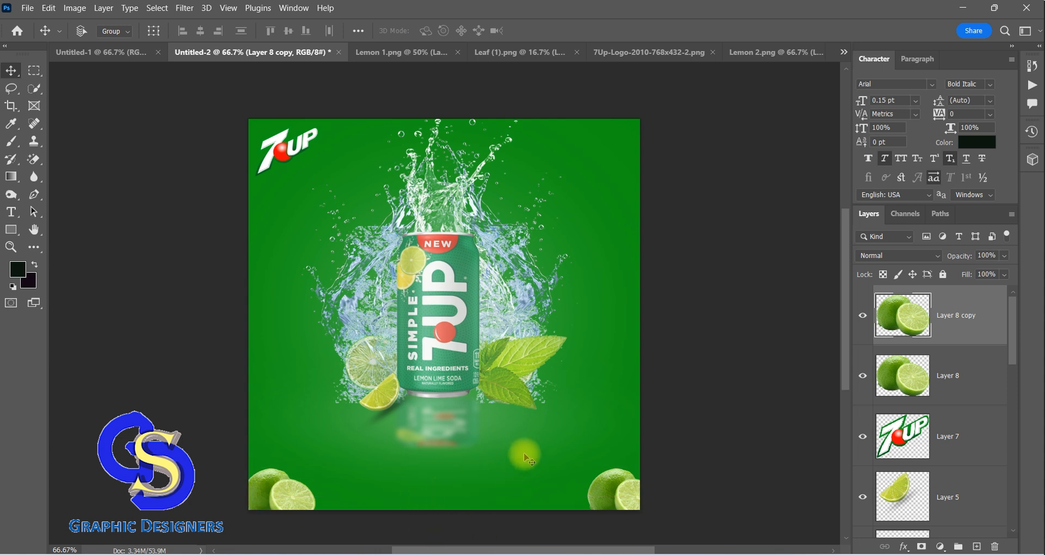
Open the 3d-ice-cube-bottom-border image and place the ice cubes along the poster's bottom edge as a new layer
key(F9)
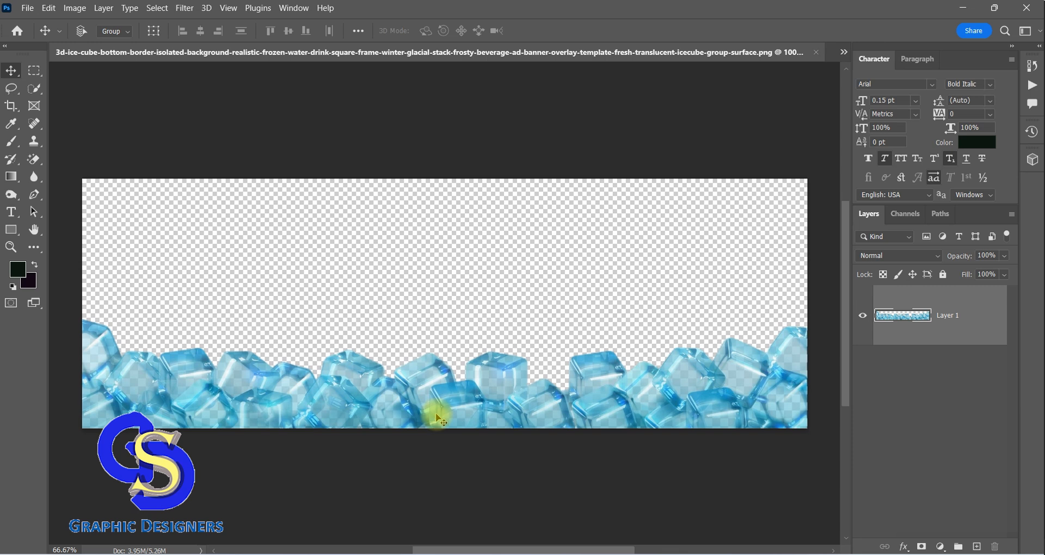
drag(437, 415, 442, 345)
key(F9)
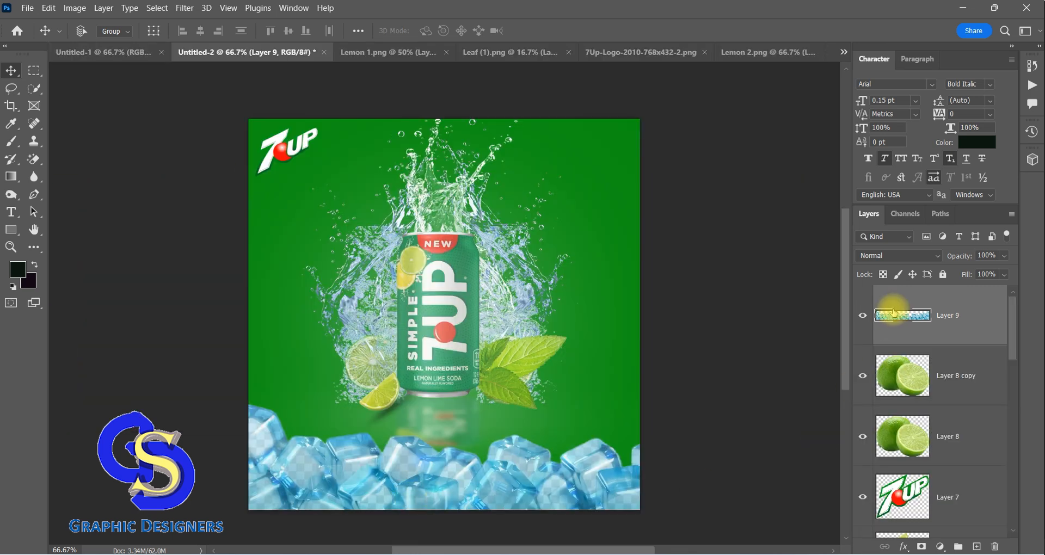
Move the ice cubes layer below both lime layers so the limes sit in front of the ice
drag(906, 320, 901, 435)
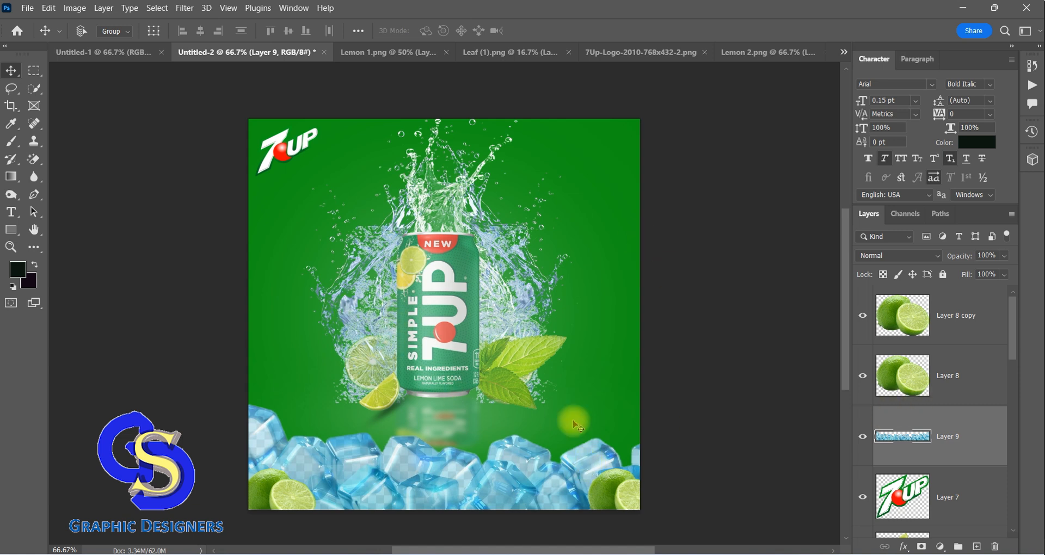
key(F9)
Open Leaf (1) from the 7up poster design folder and bring one mint sprig into the Untitled-2 poster as a new layer
click(29, 16)
click(41, 27)
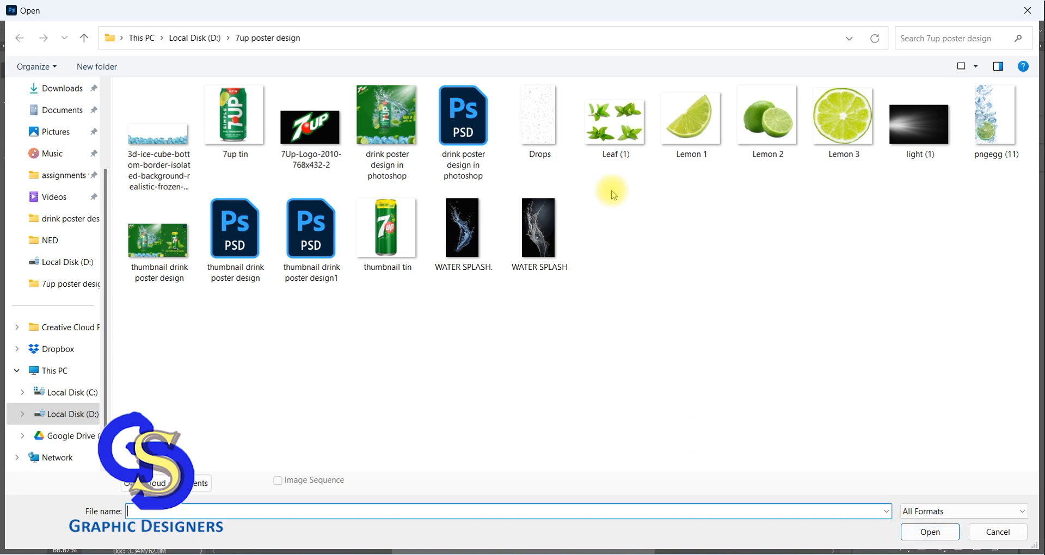
click(615, 143)
click(928, 533)
key(F9)
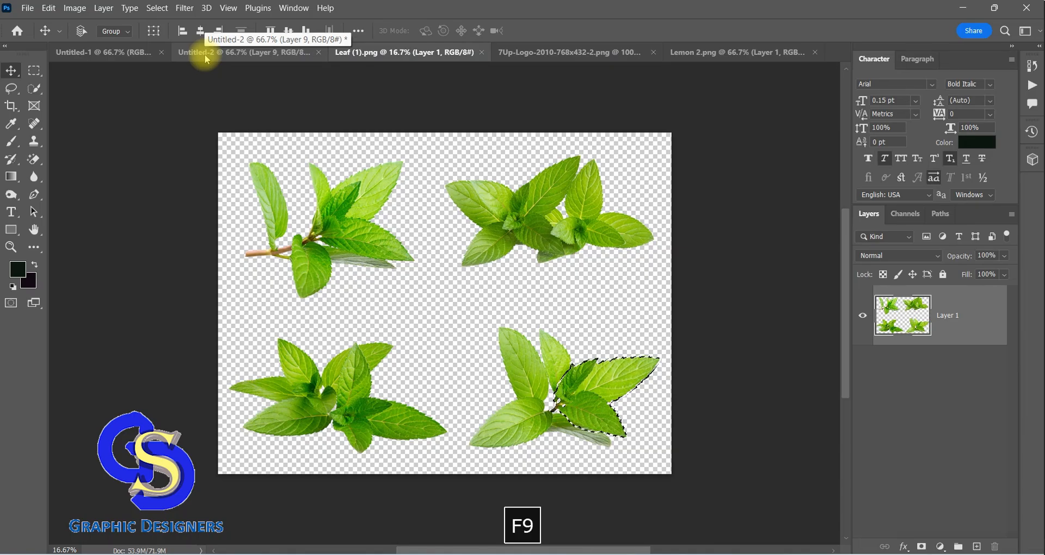
click(228, 53)
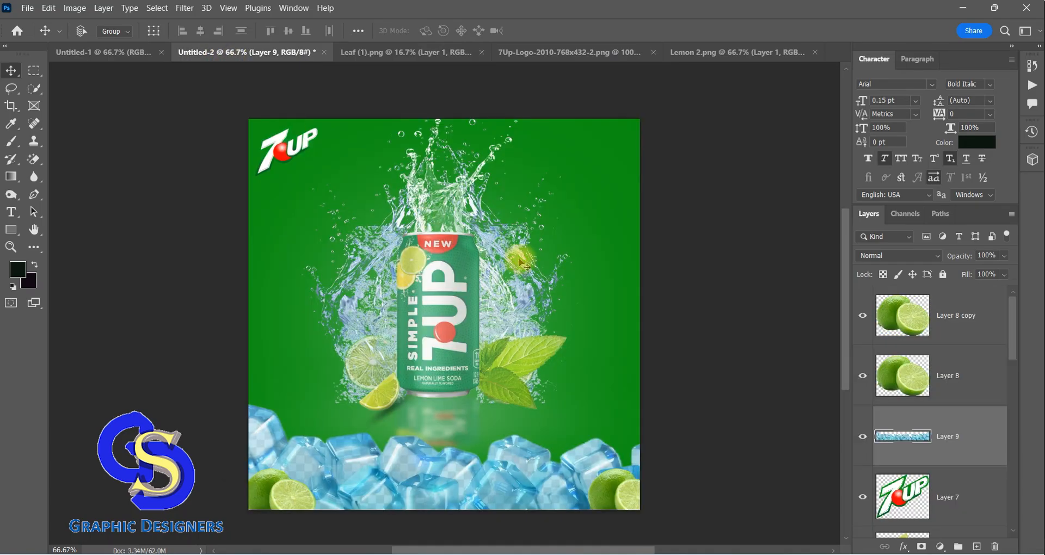
key(ctrl+v)
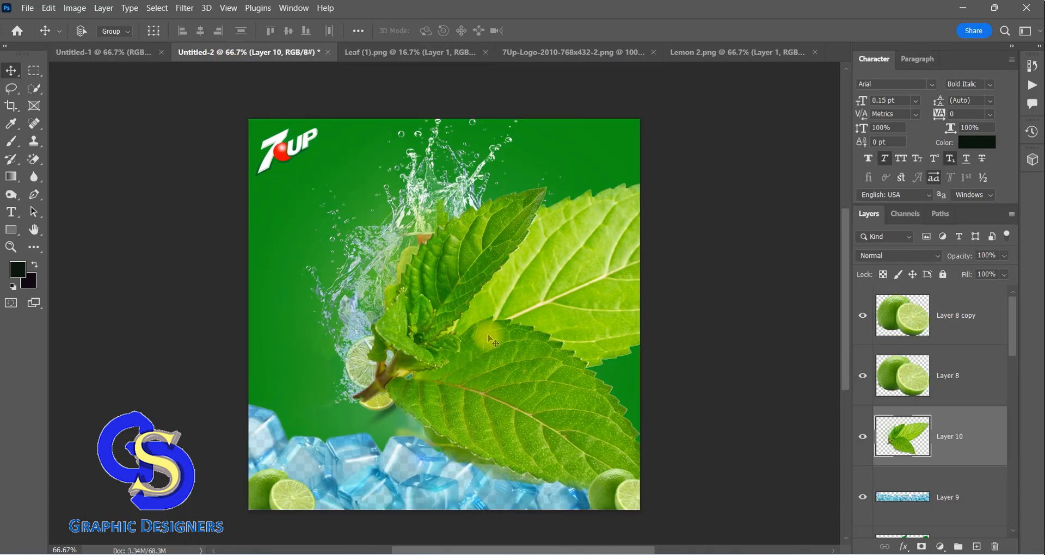
Scale the mint sprig to about 22.6%, rotate it about 153° at the poster's right edge, and place a duplicate at the left edge
key(ctrl+t)
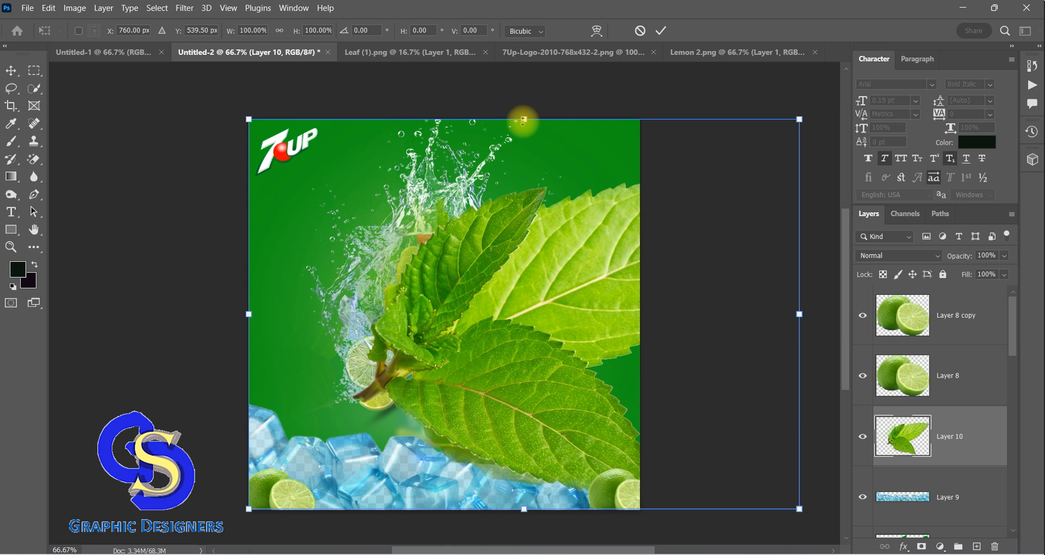
drag(524, 120, 544, 425)
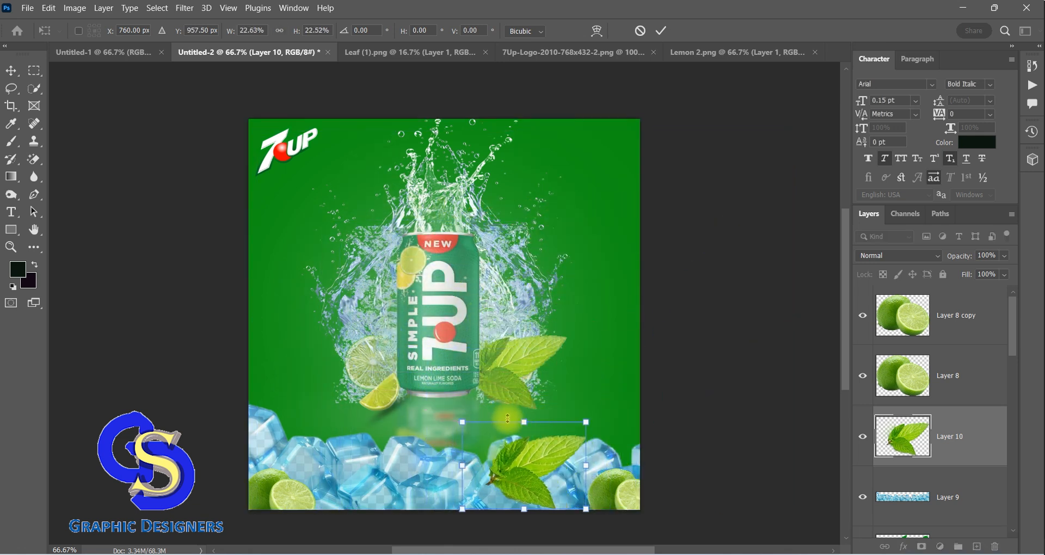
drag(598, 508, 444, 451)
drag(518, 453, 650, 273)
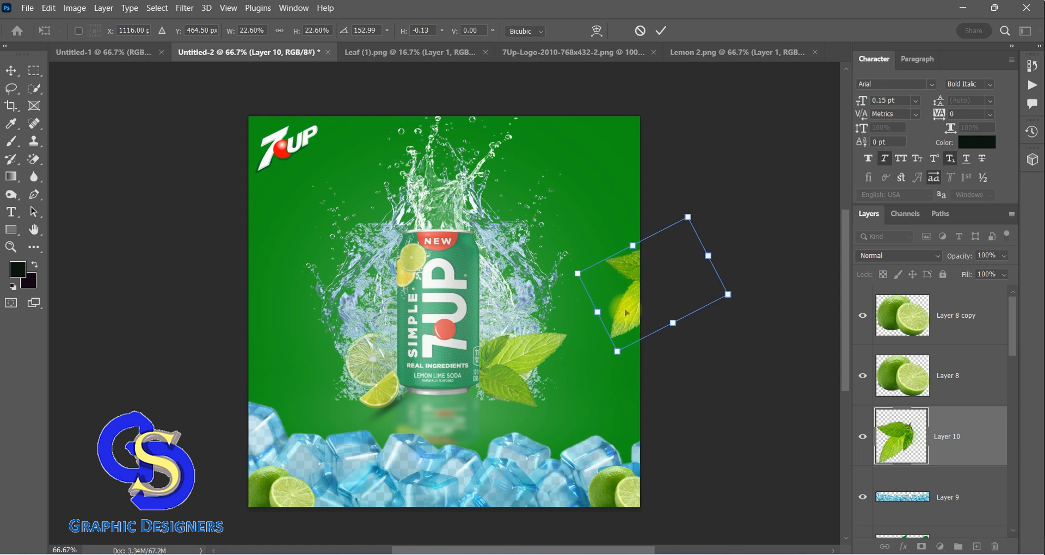
key(F9)
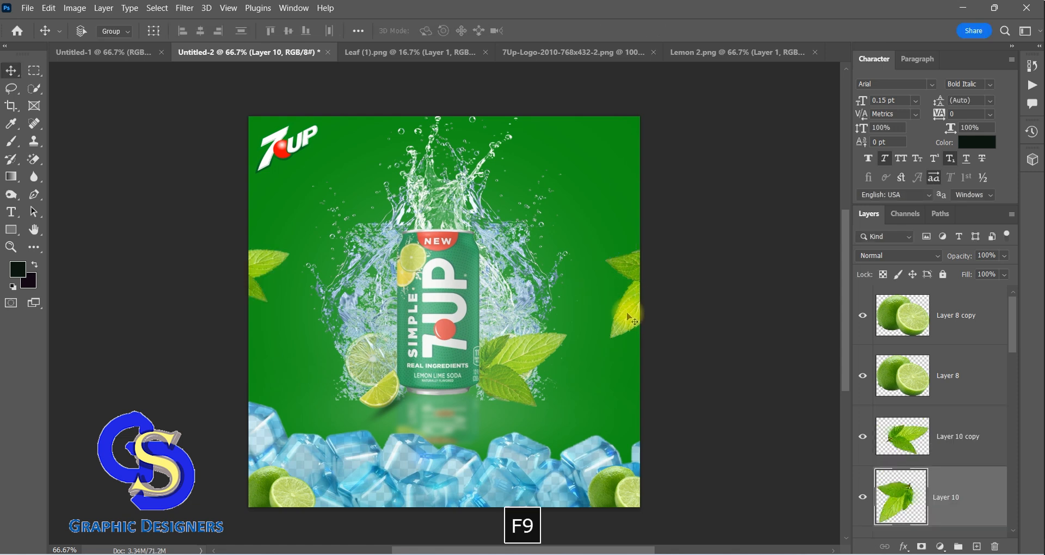
Apply a Gaussian Blur with a radius of 6.2 pixels to the mint sprig at the poster's right edge
click(184, 8)
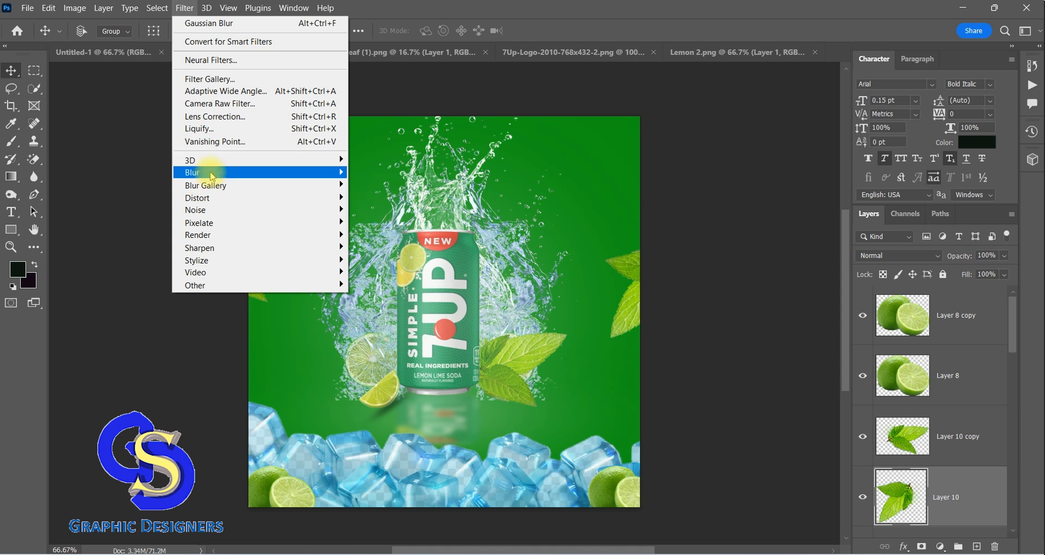
mouse_move(205, 172)
click(382, 222)
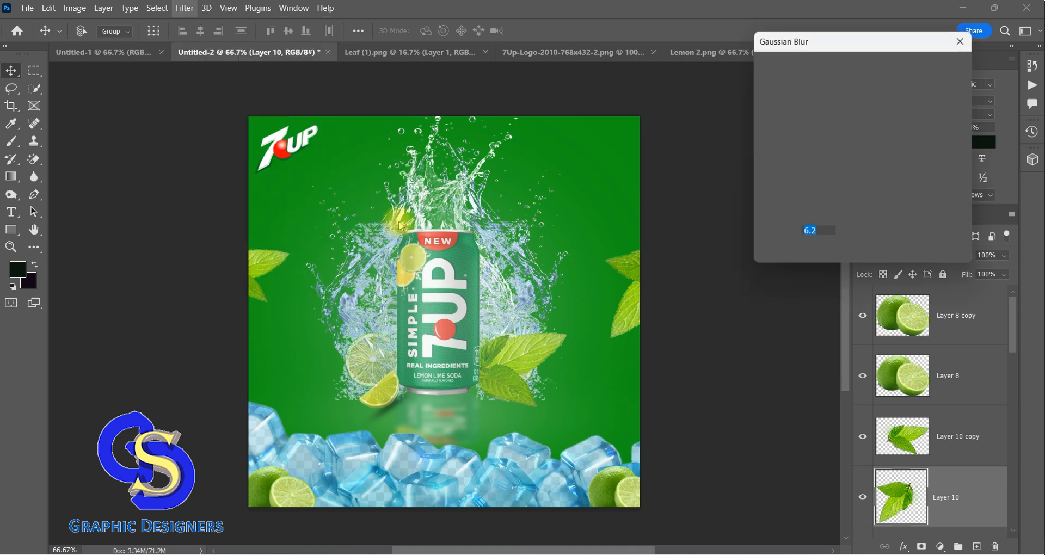
click(936, 65)
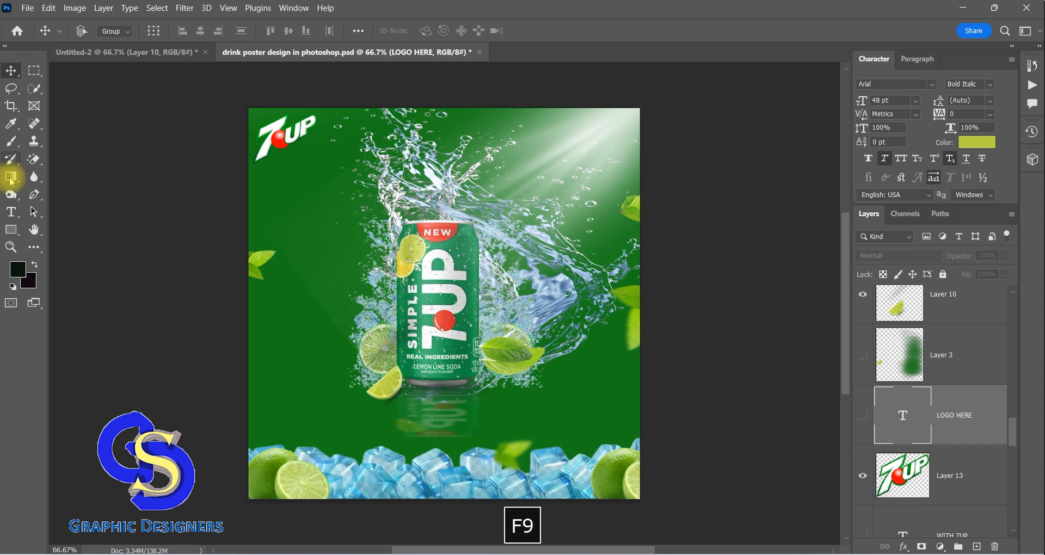
Show the LOGO HERE text under the 7UP logo in drink poster design in photoshop.psd
click(12, 215)
key(F9)
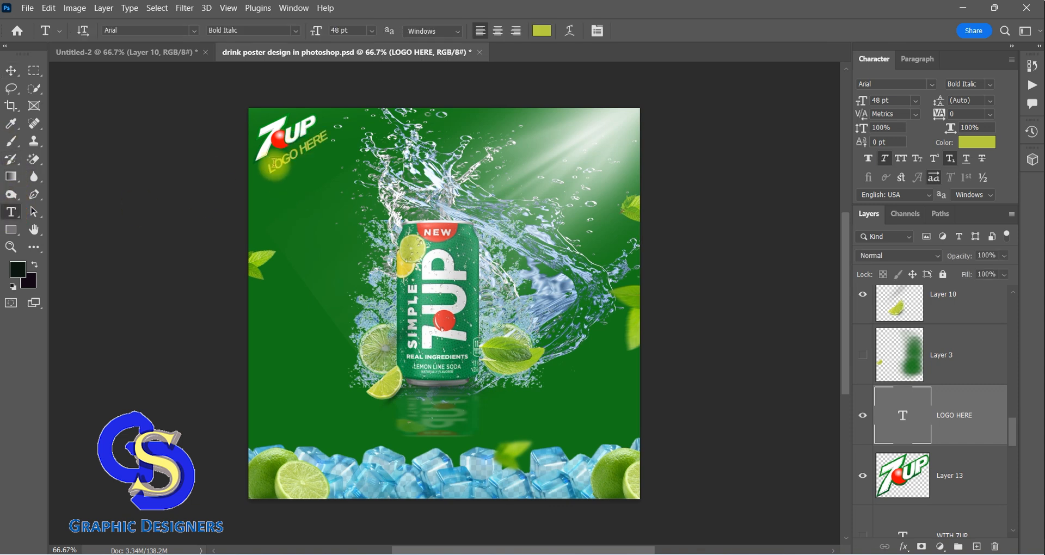
click(197, 172)
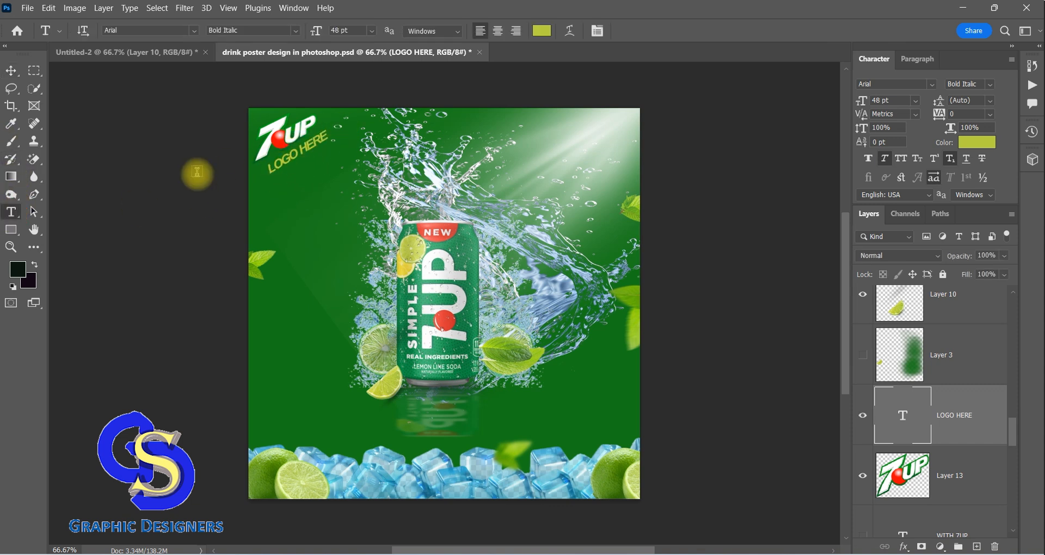
click(10, 71)
Open light (1).jpg and bring the light beam image into the Untitled-2 poster as a new layer
click(109, 53)
key(F9)
click(27, 8)
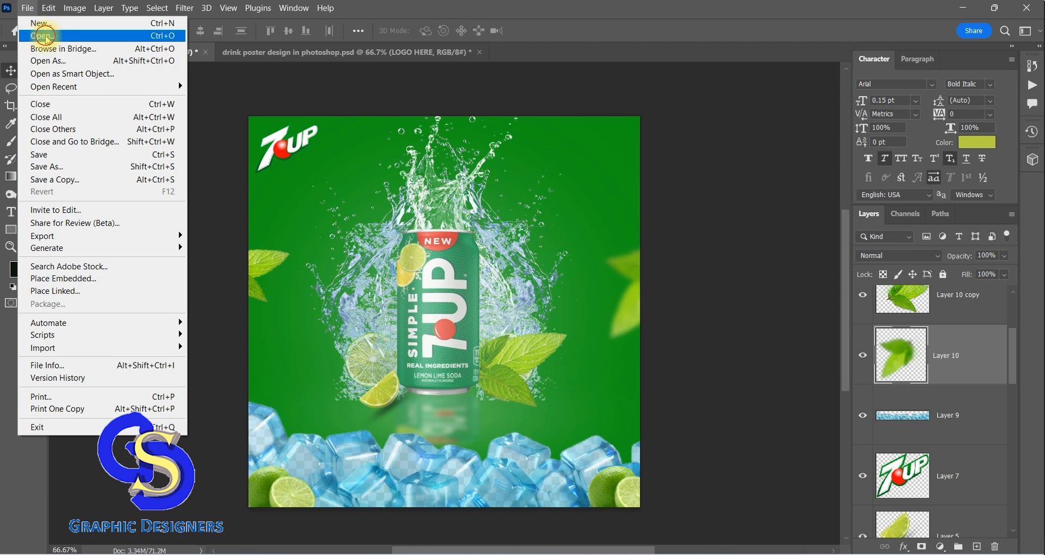
click(45, 37)
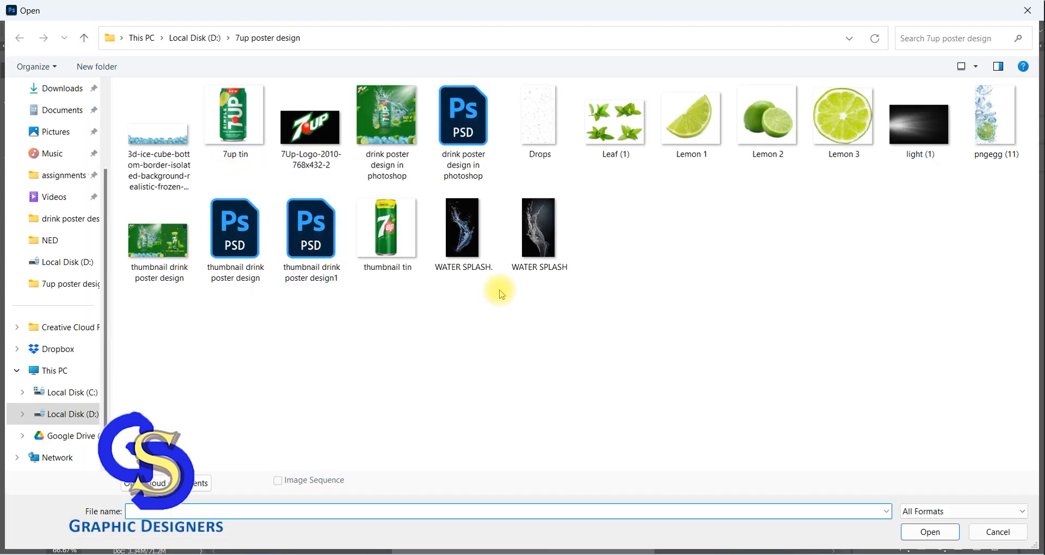
click(920, 125)
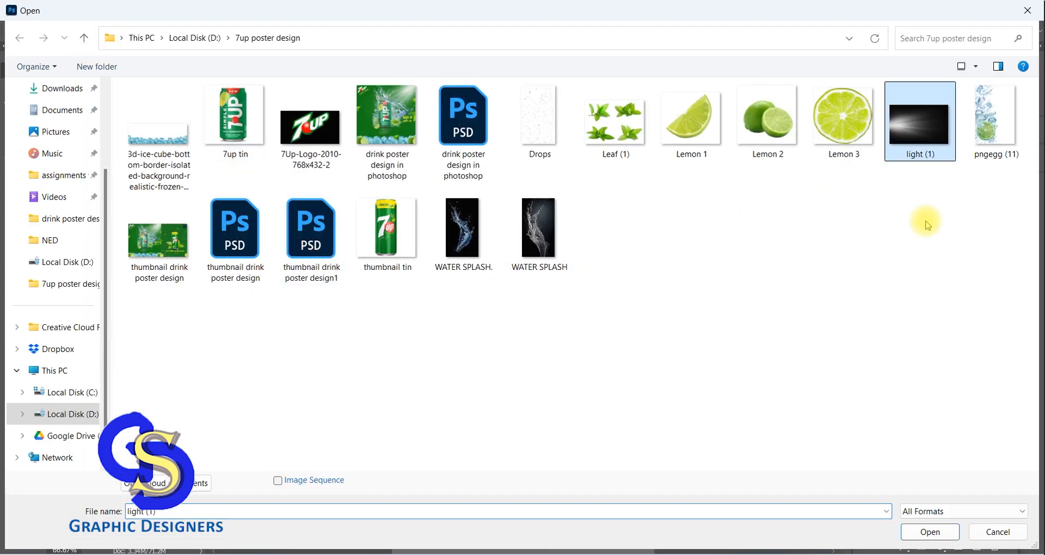
click(928, 532)
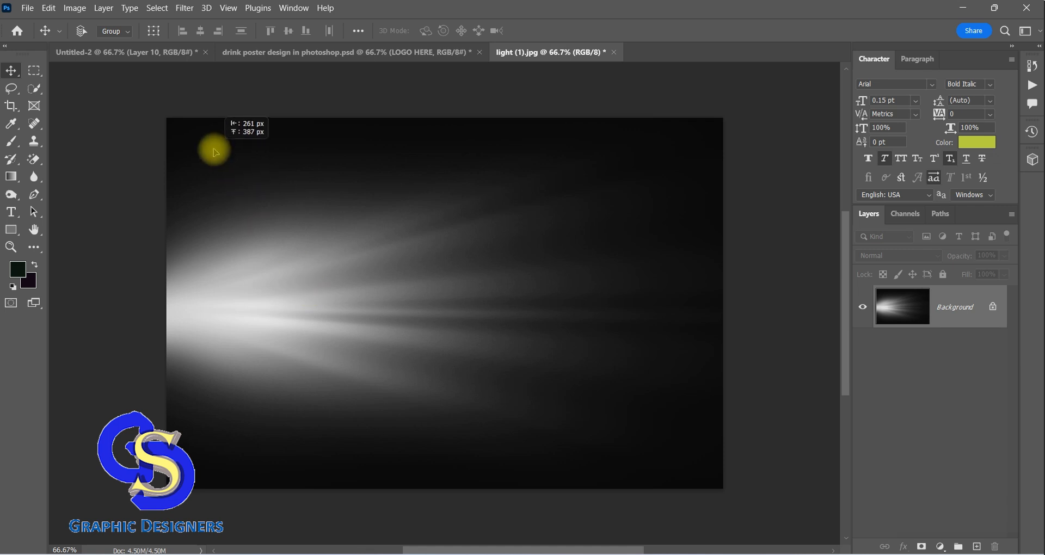
drag(215, 152, 267, 150)
drag(592, 158, 588, 152)
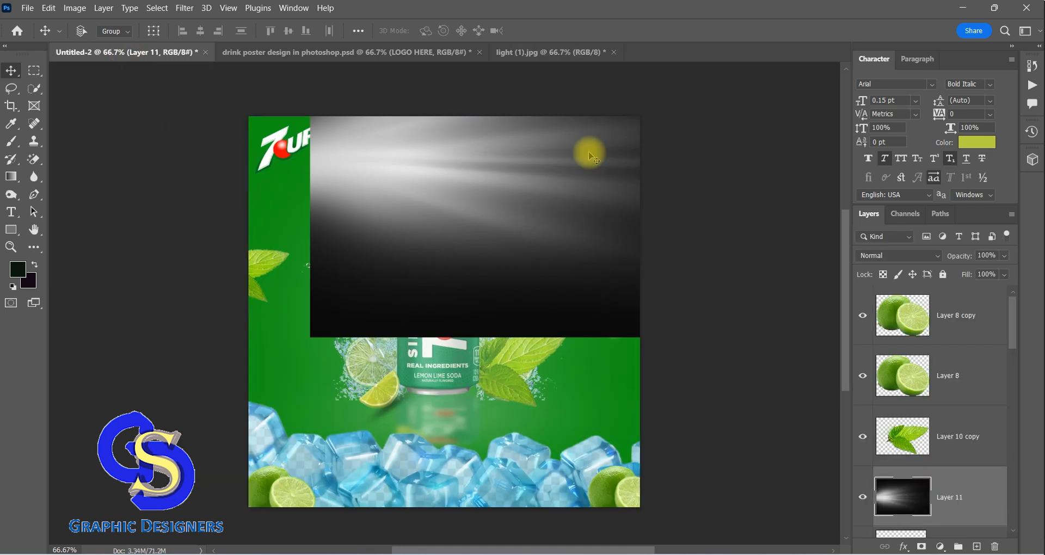
Rotate the light beam image about 141°, narrow its width to about 56%, and position its bright end at the poster's upper-right corner
drag(487, 212, 357, 384)
key(ctrl+t)
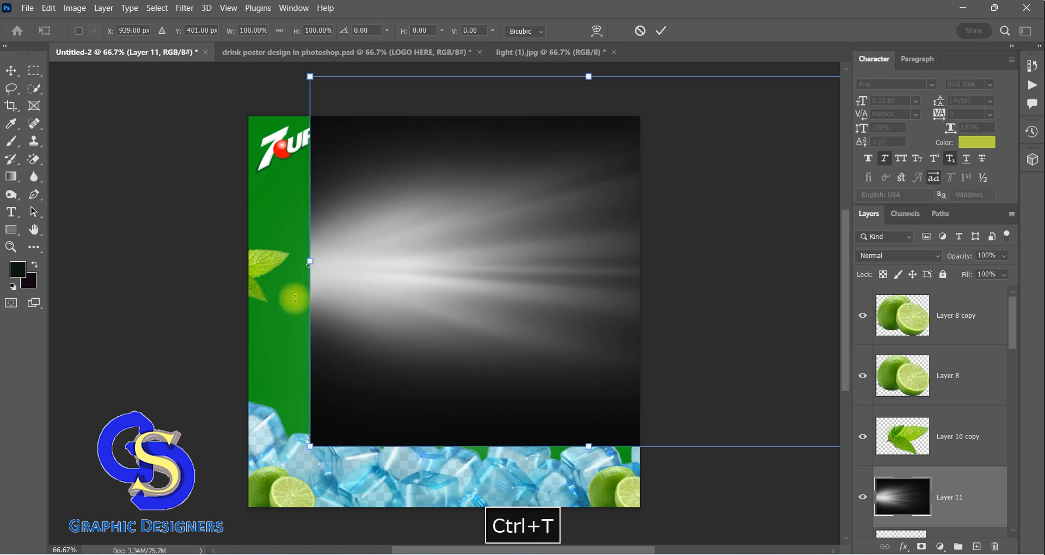
drag(302, 349, 647, 77)
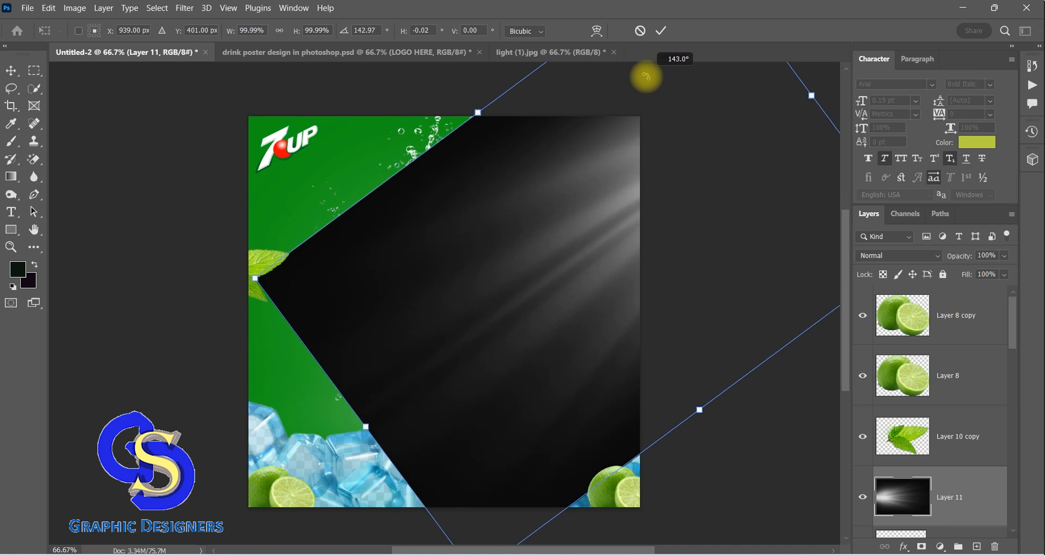
drag(566, 207, 437, 210)
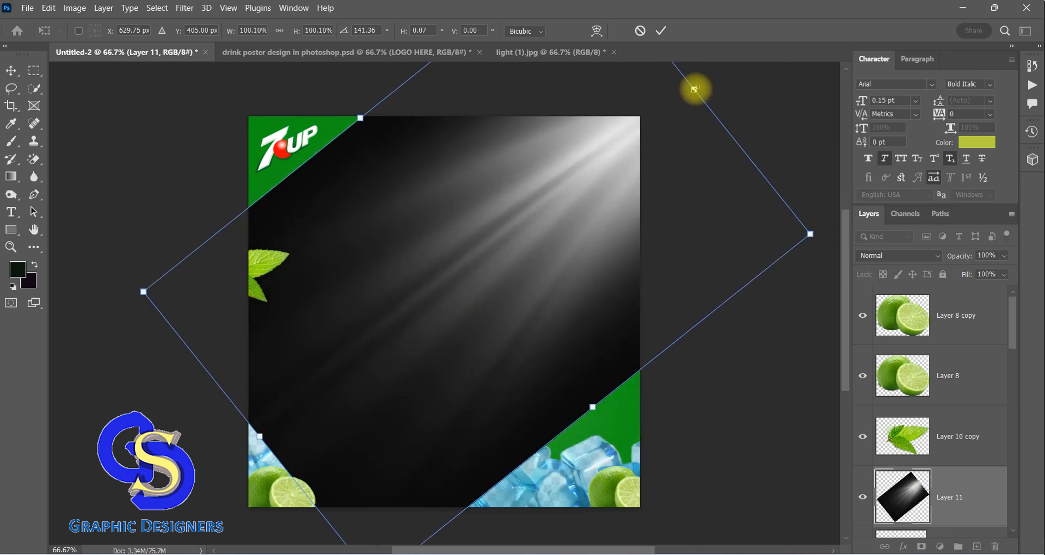
drag(694, 87, 540, 286)
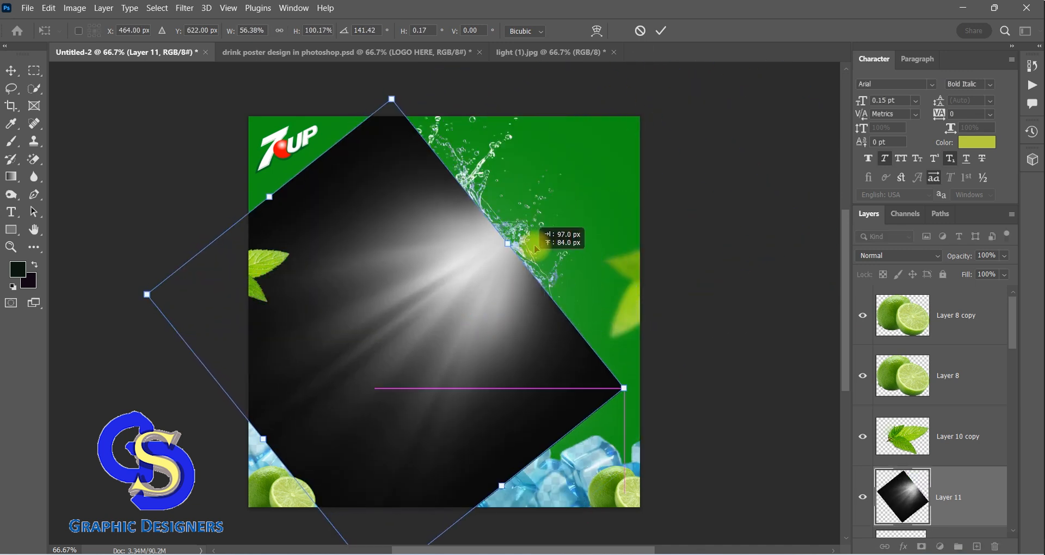
drag(473, 323, 606, 190)
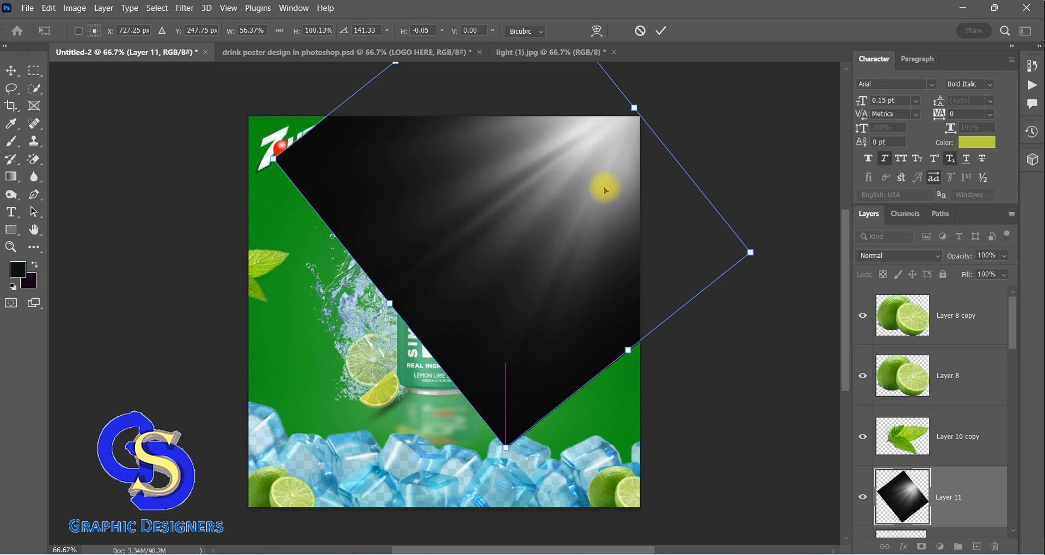
click(11, 71)
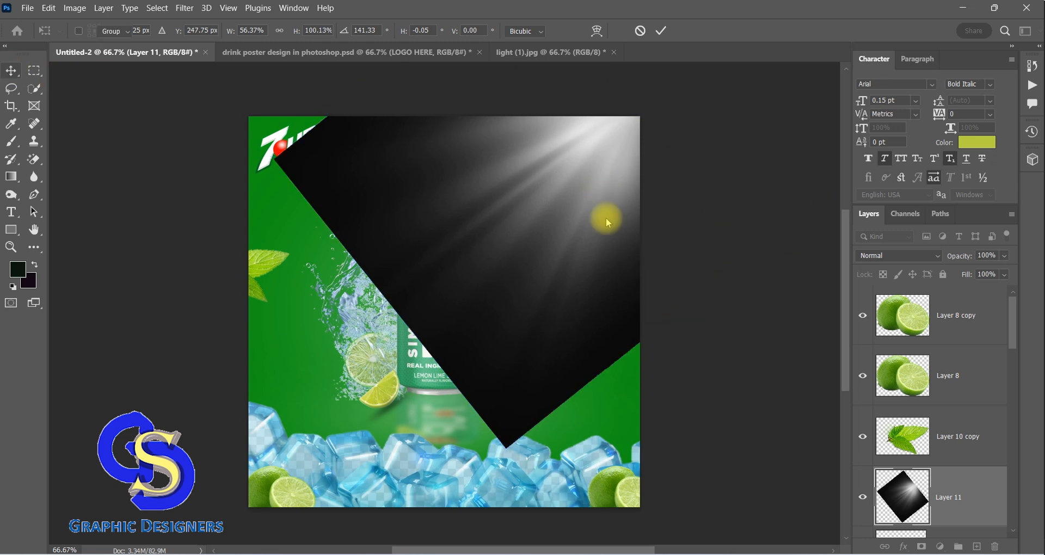
Set the light beam layer's blend mode to Screen
click(939, 257)
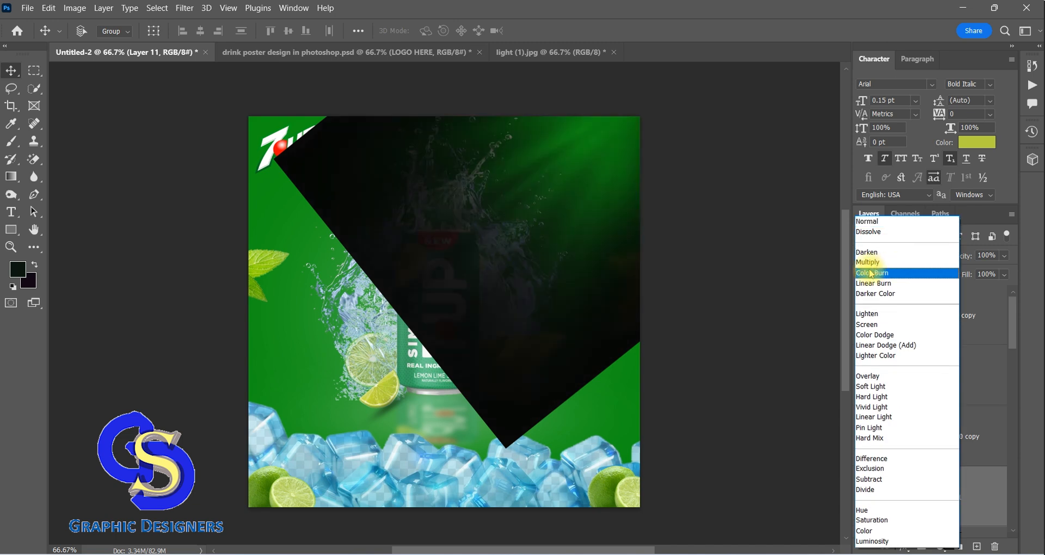
click(871, 325)
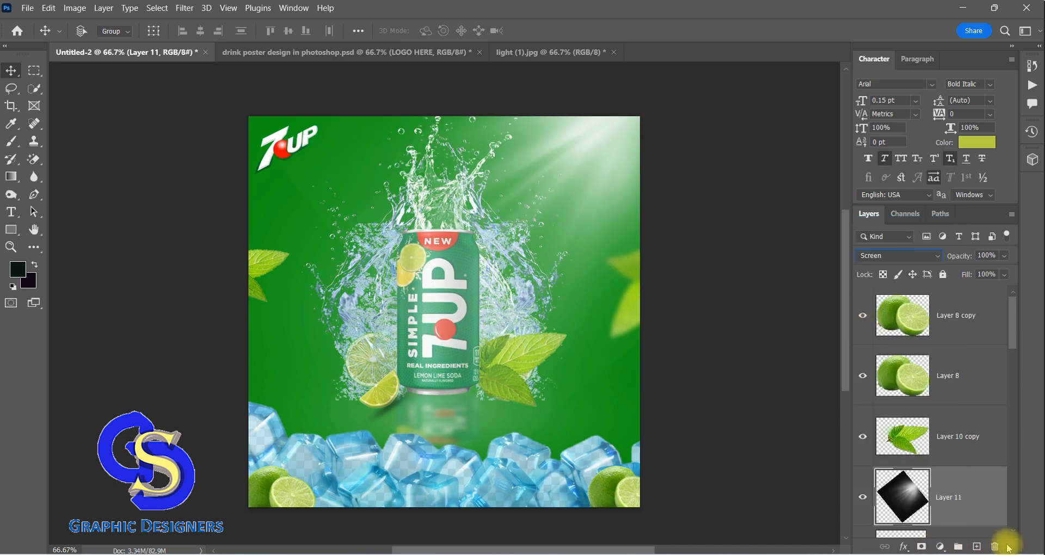
Show the WITH 7UP and MAZA UP text layers in drink poster design in photoshop.psd
key(F9)
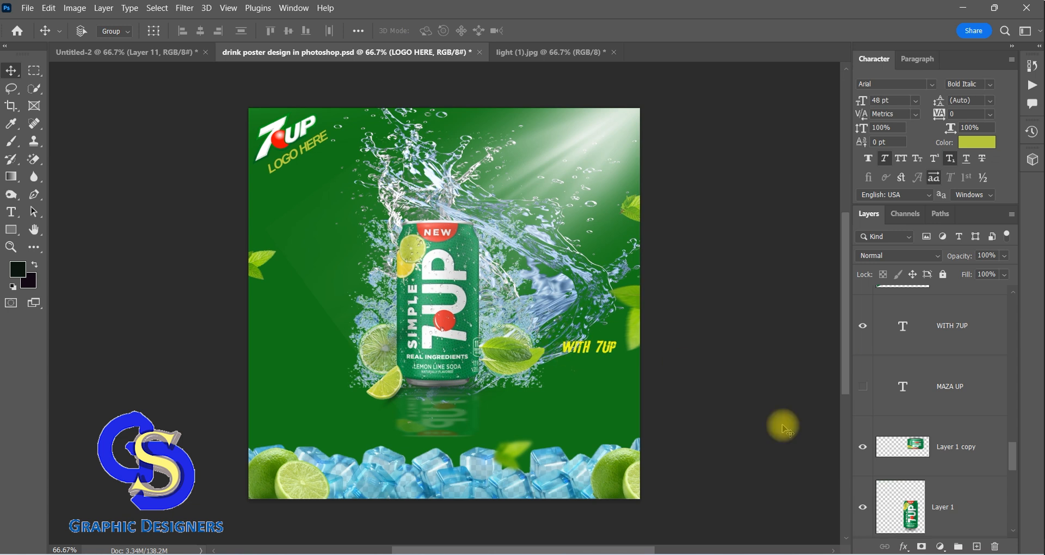
click(864, 387)
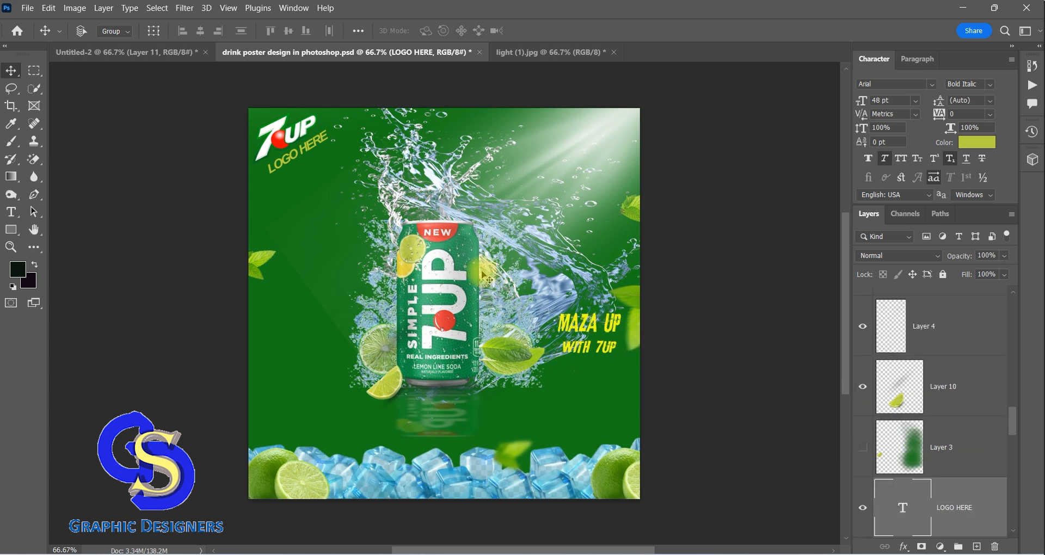
key(F9)
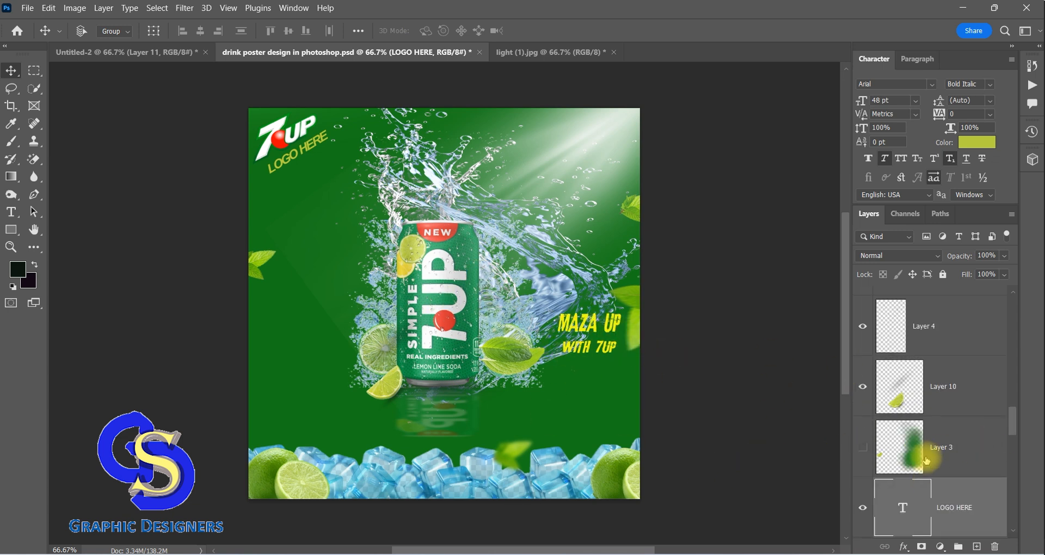
scroll(907, 441, up, 2)
scroll(916, 407, down, 2)
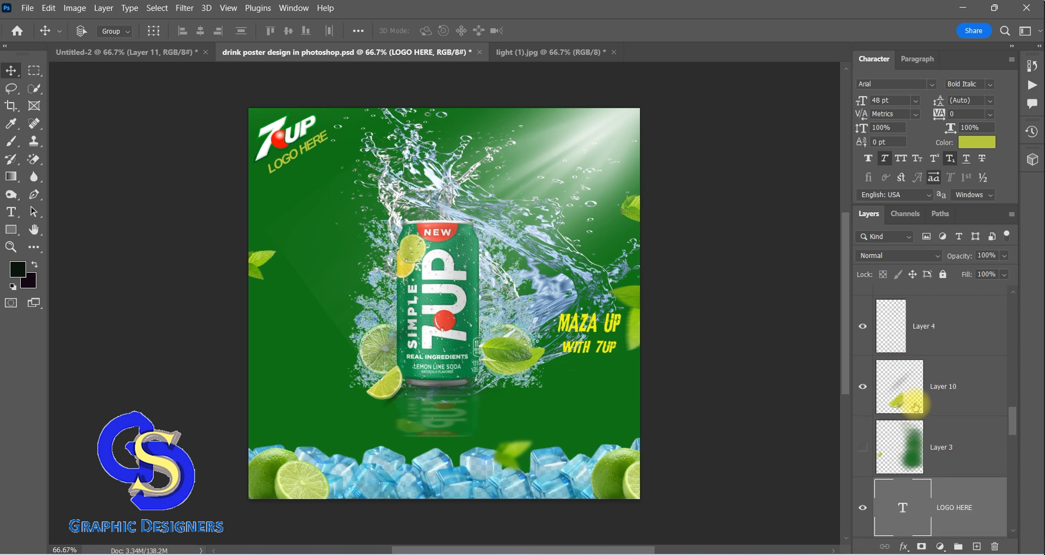